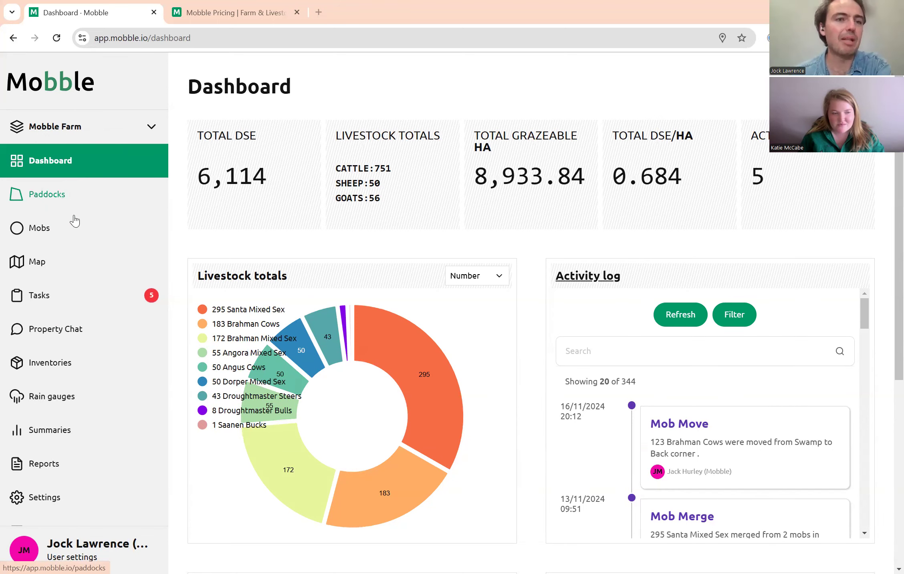
- Go through Paddocks and Mobs to the farm Map with paddock boundaries and mob markers
click(51, 199)
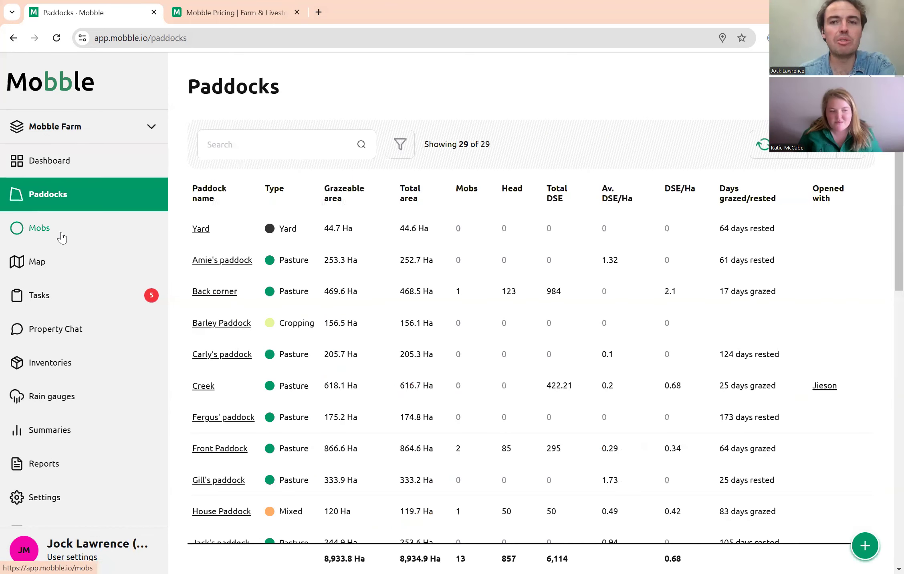
click(62, 236)
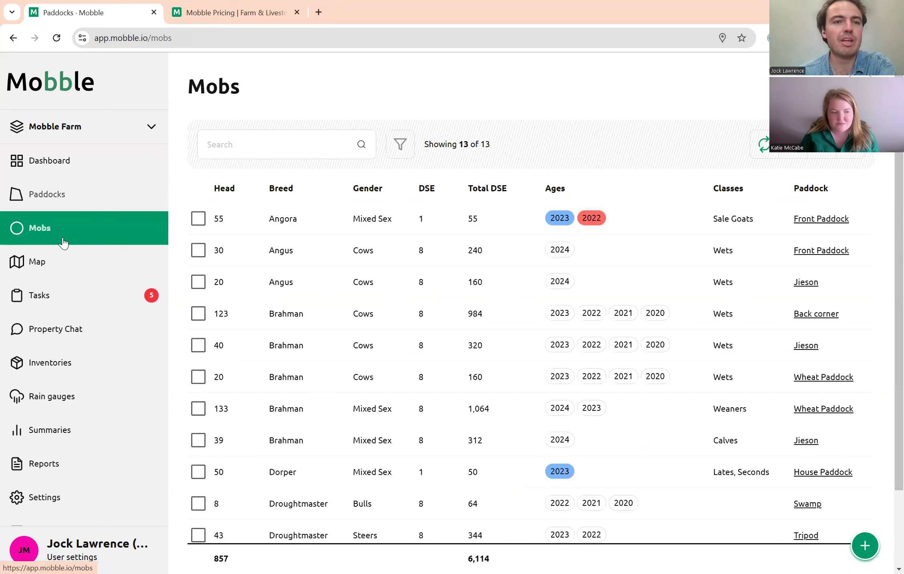
click(58, 273)
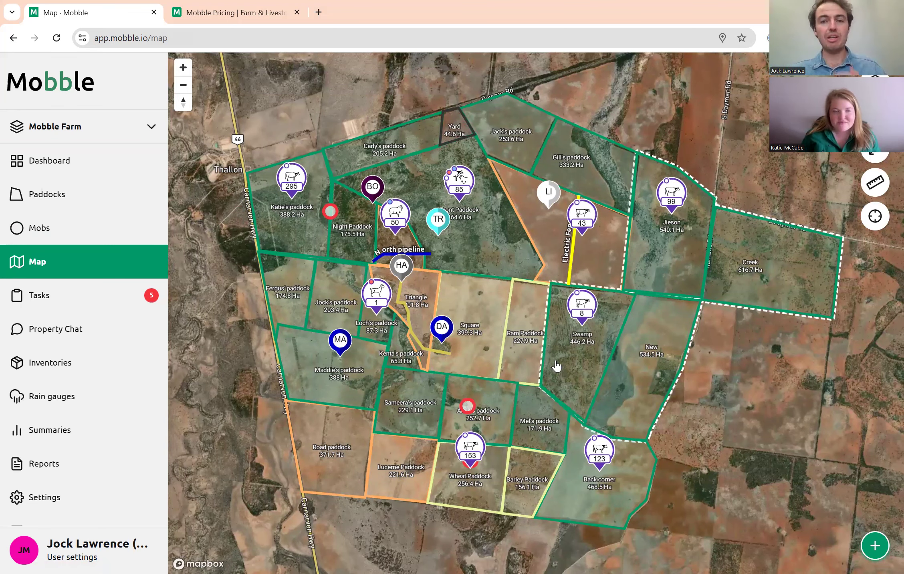
- Frame the southern paddocks and drag the 123-head Brahman Cows from Back corner toward Triangle
scroll(531, 369, up, 1)
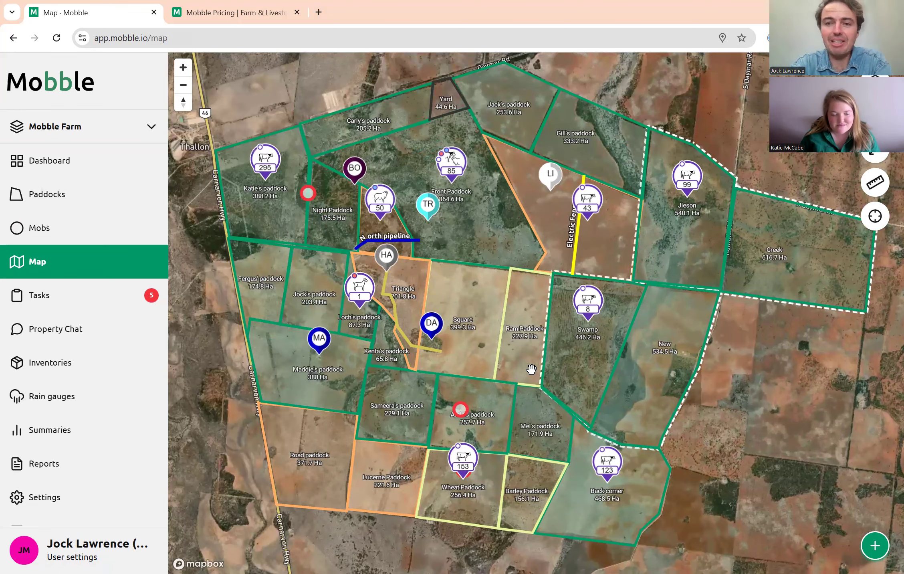
scroll(531, 369, up, 1)
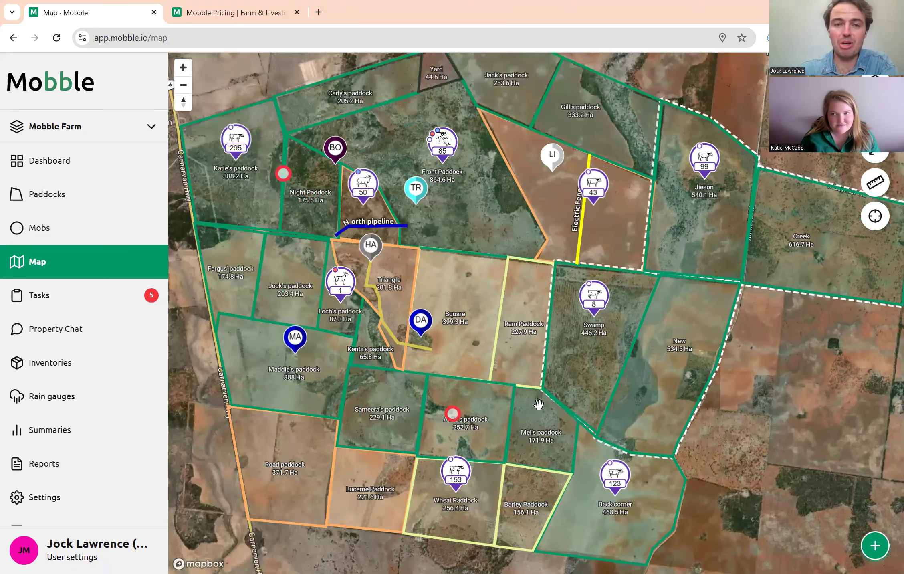
scroll(549, 394, up, 1)
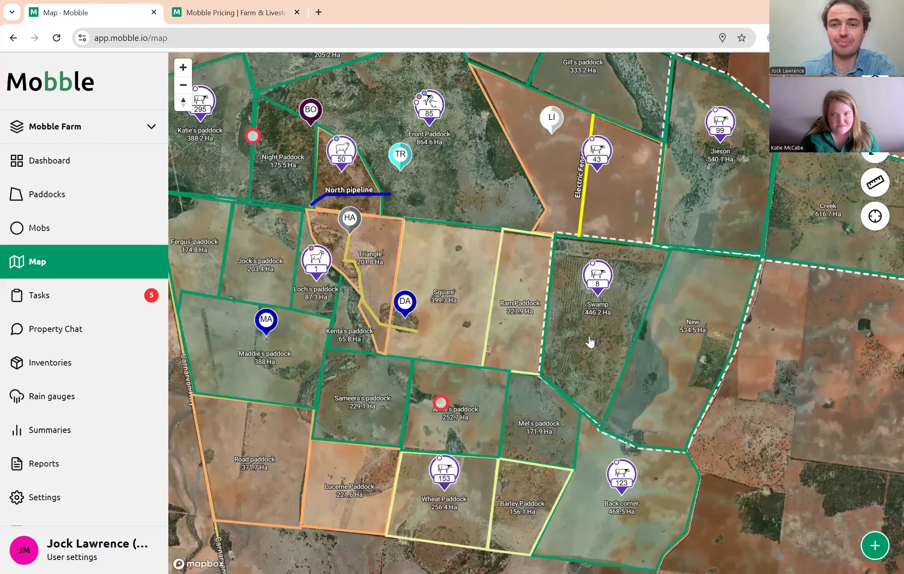
drag(591, 358, 589, 343)
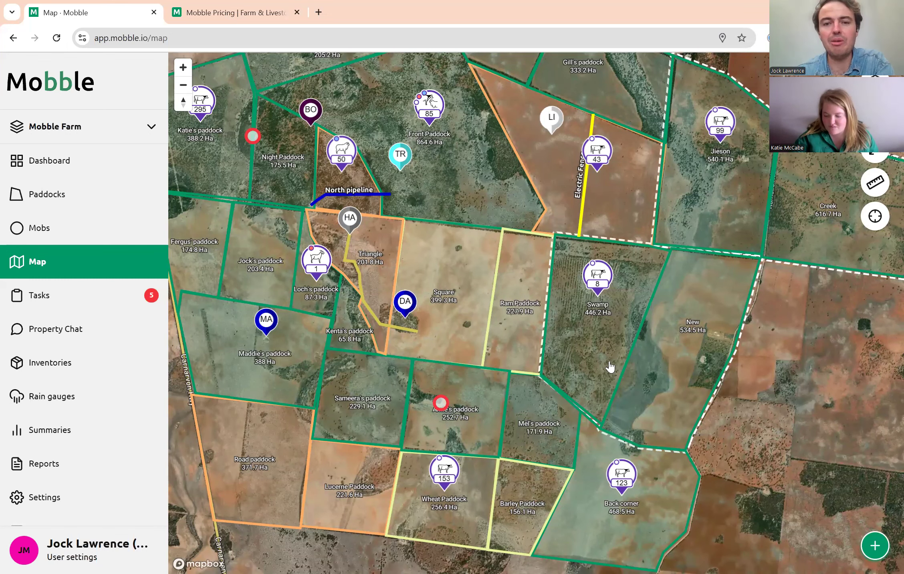
drag(588, 389, 630, 376)
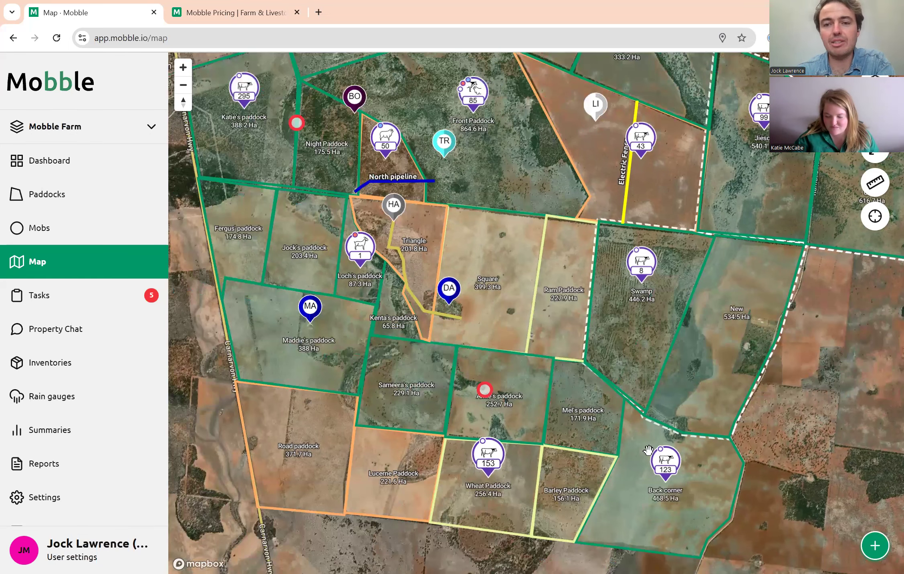
mouse_move(663, 467)
mouse_down()
mouse_move(567, 415)
mouse_move(553, 378)
mouse_move(514, 363)
mouse_move(491, 282)
mouse_move(419, 233)
mouse_up()
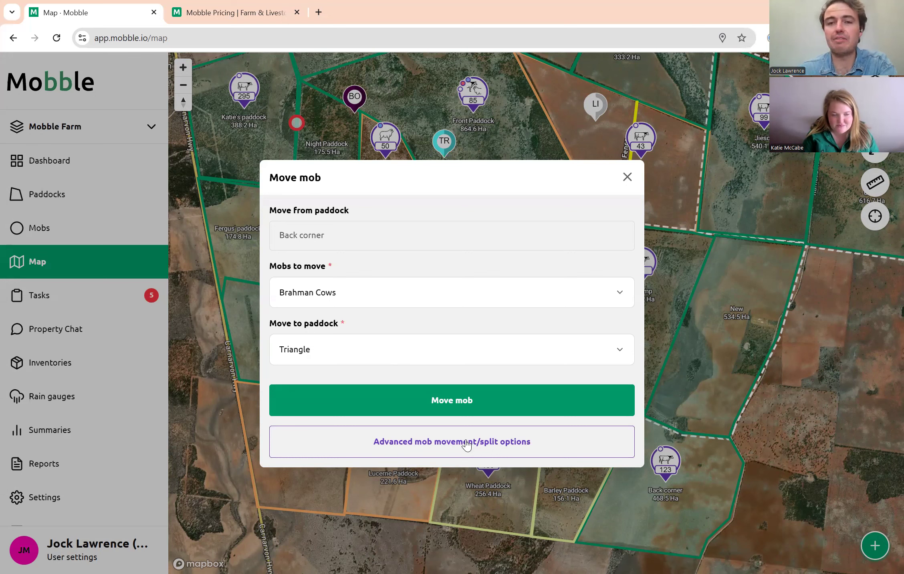
- In the advanced move options, pick Triangle as the destination paddock
click(500, 442)
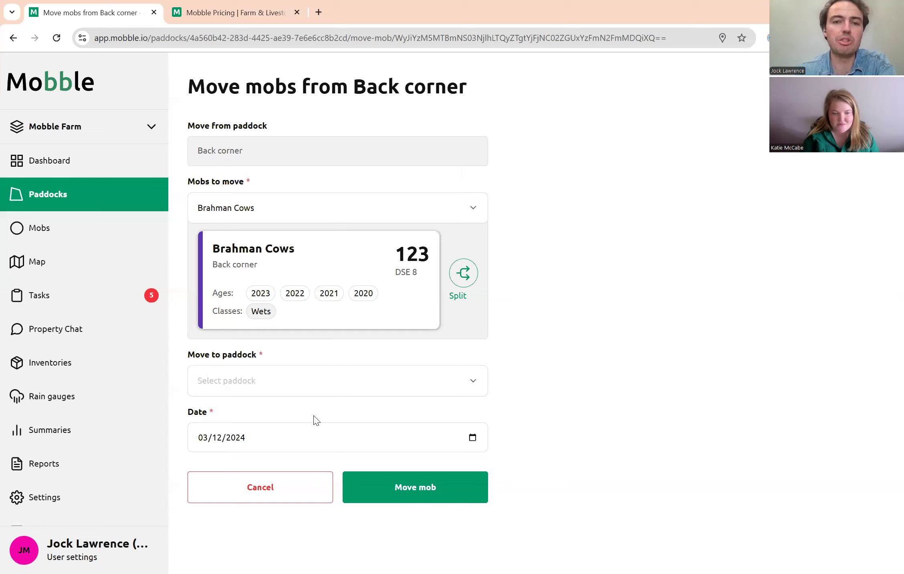
click(409, 387)
click(305, 457)
text(tria)
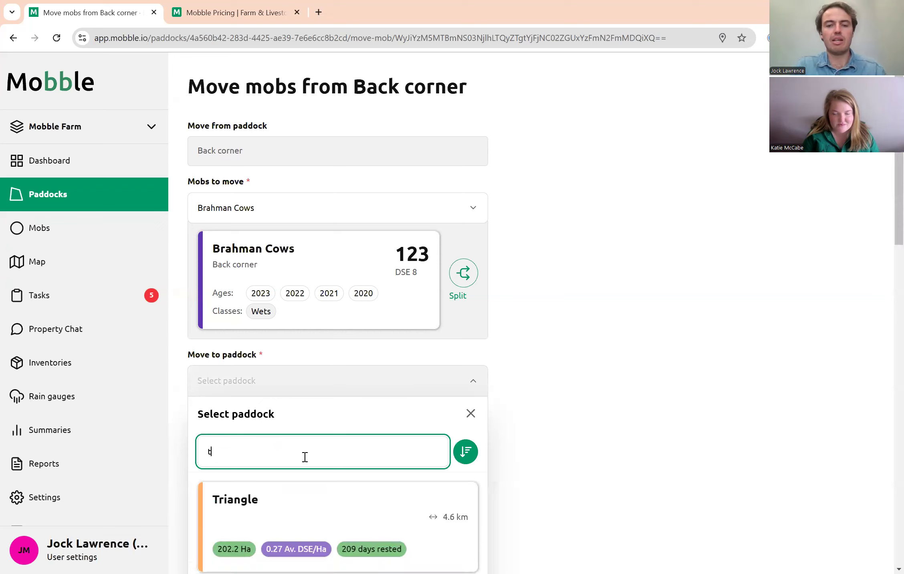
click(337, 528)
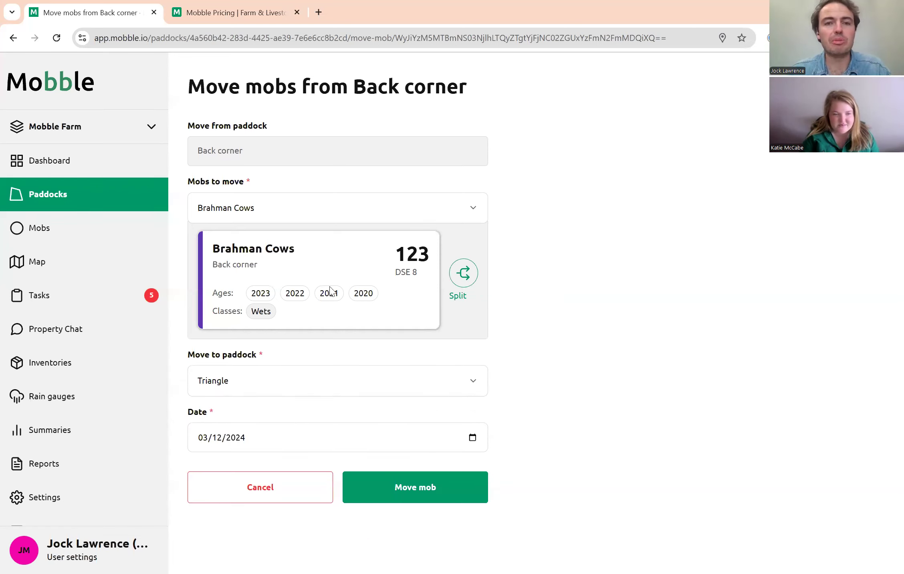
- Split off 70 head with the Wets class removed and move them to Triangle
click(465, 278)
scroll(509, 424, down, 1)
click(394, 368)
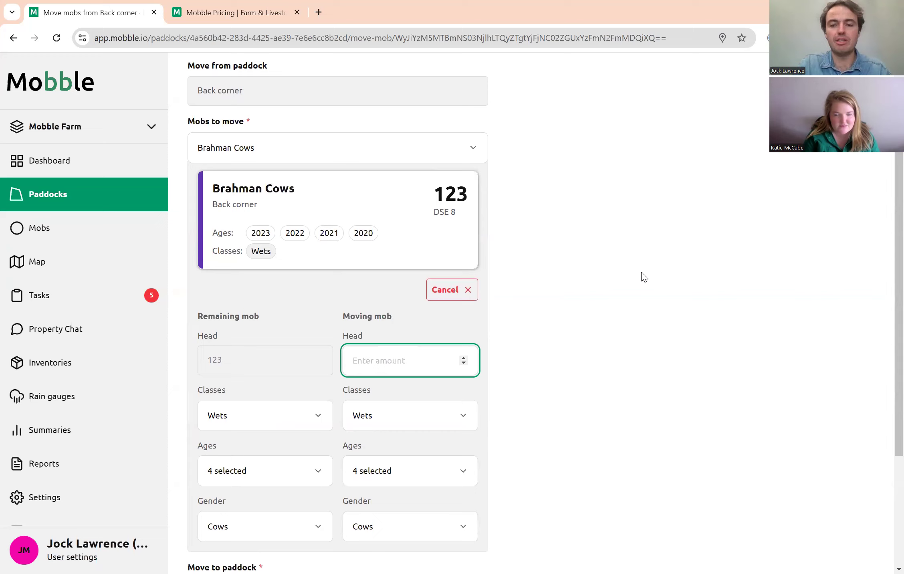
text(70)
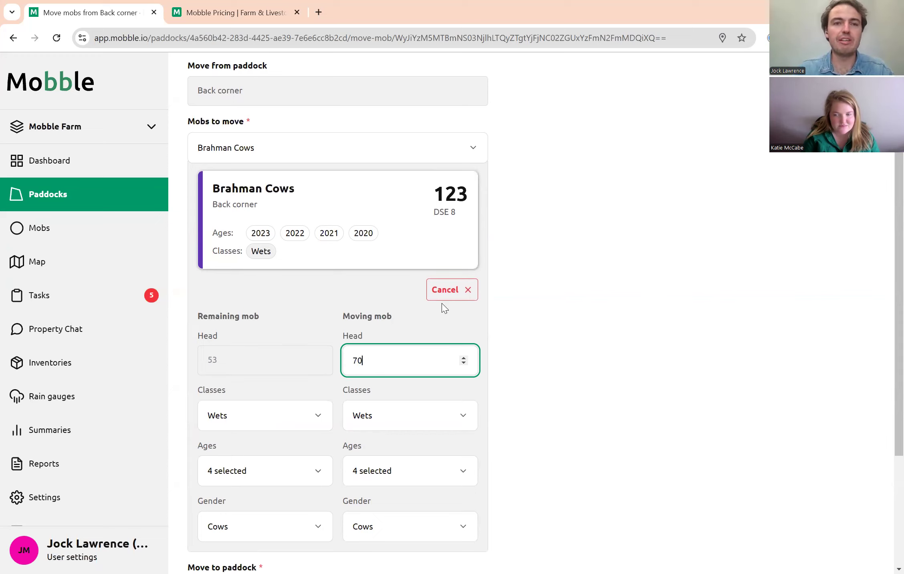
scroll(365, 295, down, 1)
scroll(416, 417, down, 1)
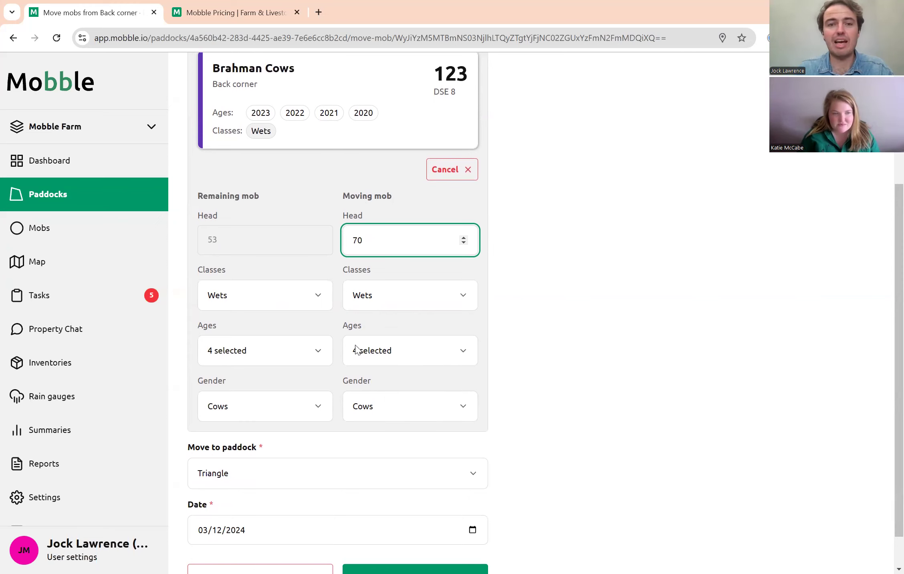
click(369, 301)
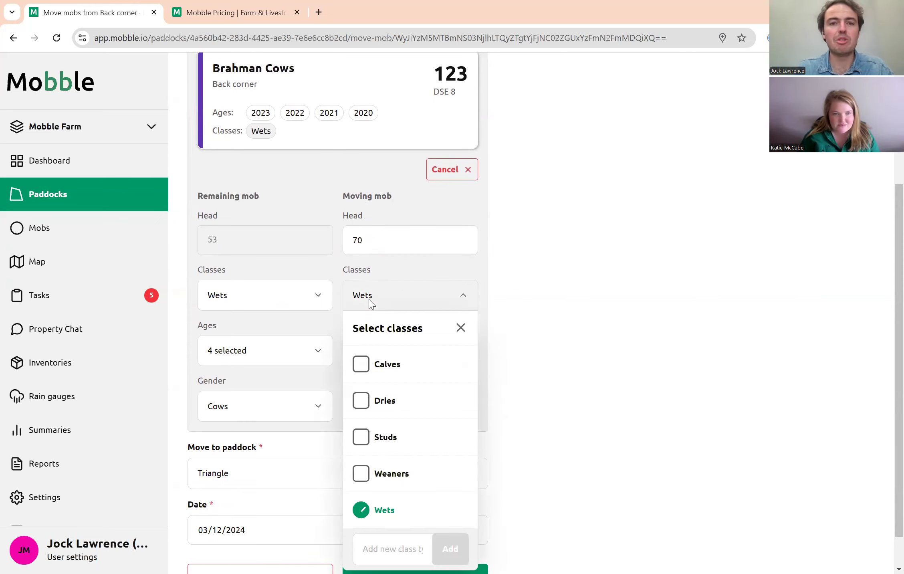
click(362, 511)
scroll(478, 384, down, 1)
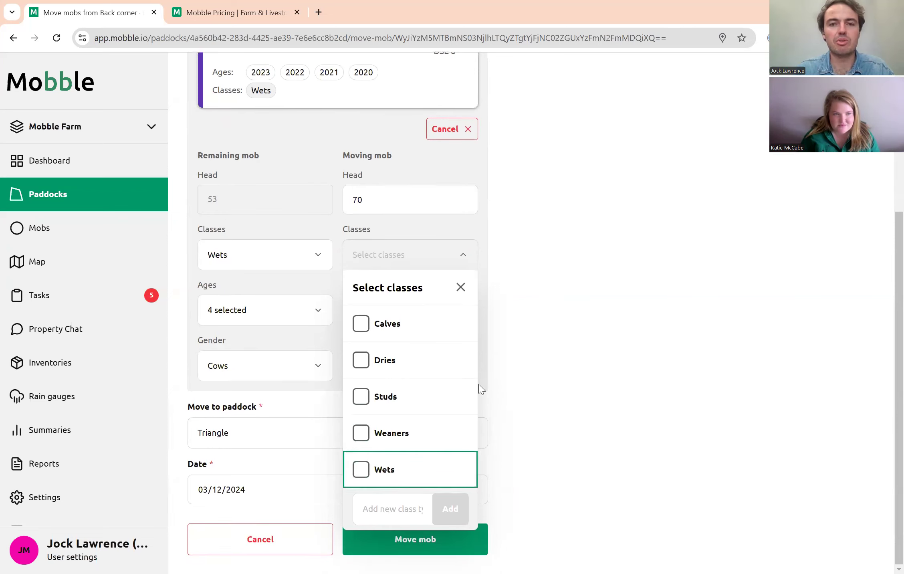
click(461, 287)
click(404, 547)
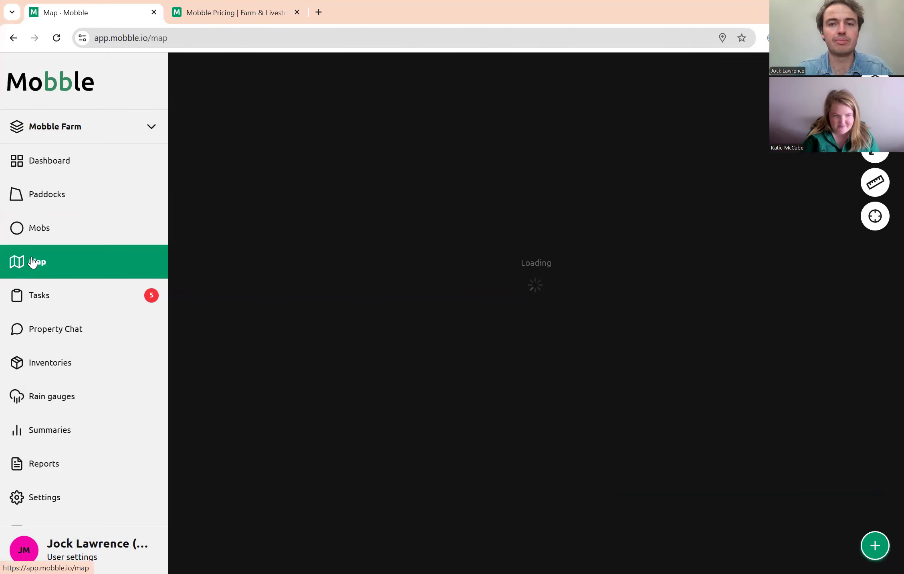
- Pan the updated map to Back corner and bring up its paddock action menu
scroll(407, 309, up, 3)
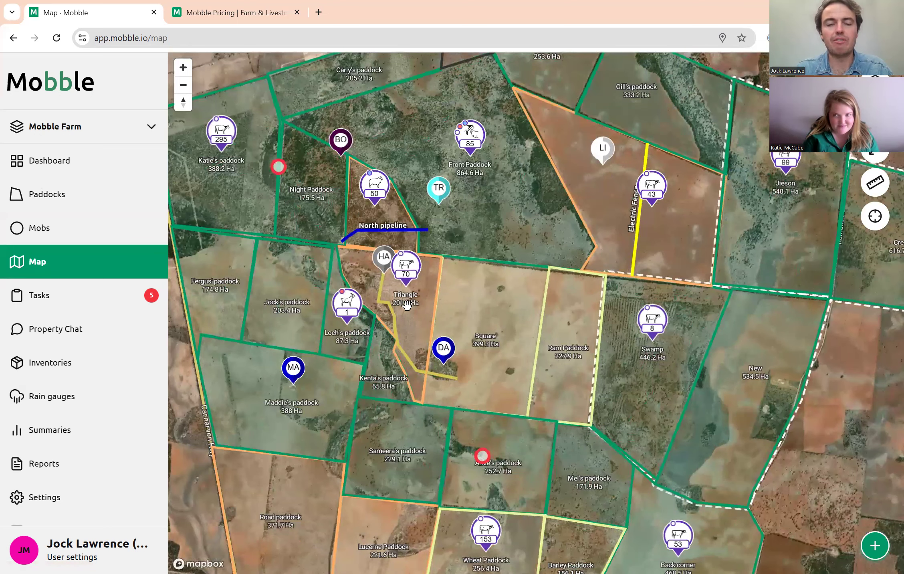
drag(581, 485, 542, 437)
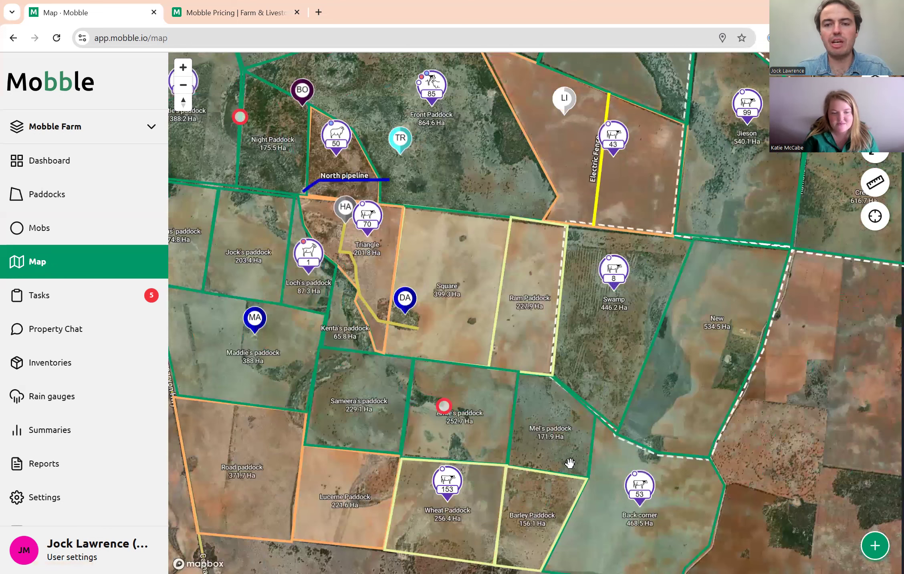
drag(620, 529, 573, 468)
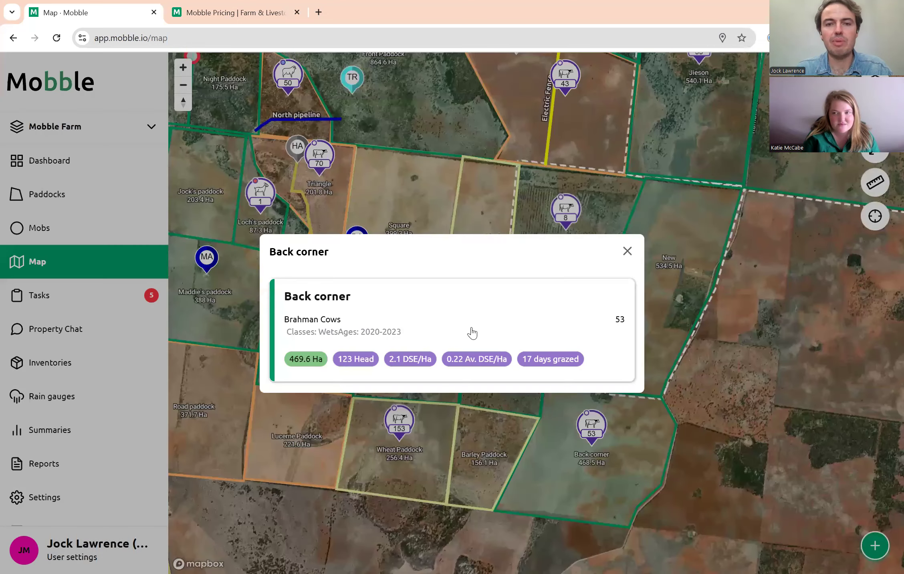
click(627, 251)
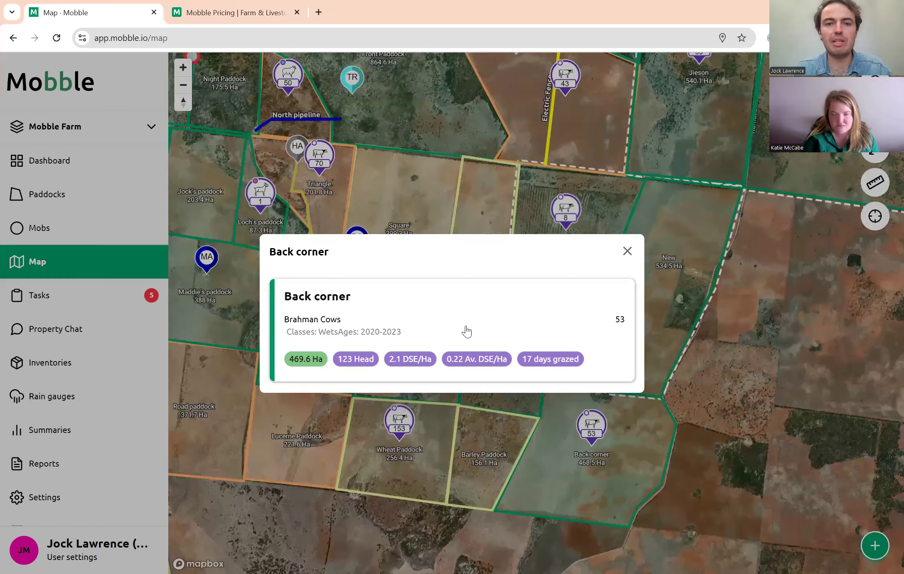
click(464, 329)
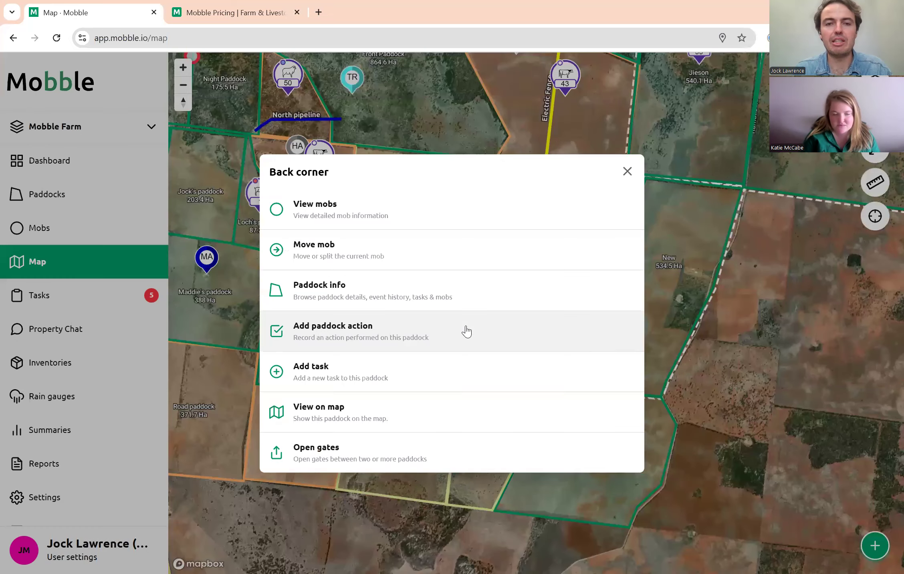
- Open the Back corner paddock details page and scroll through its log and charts
click(319, 293)
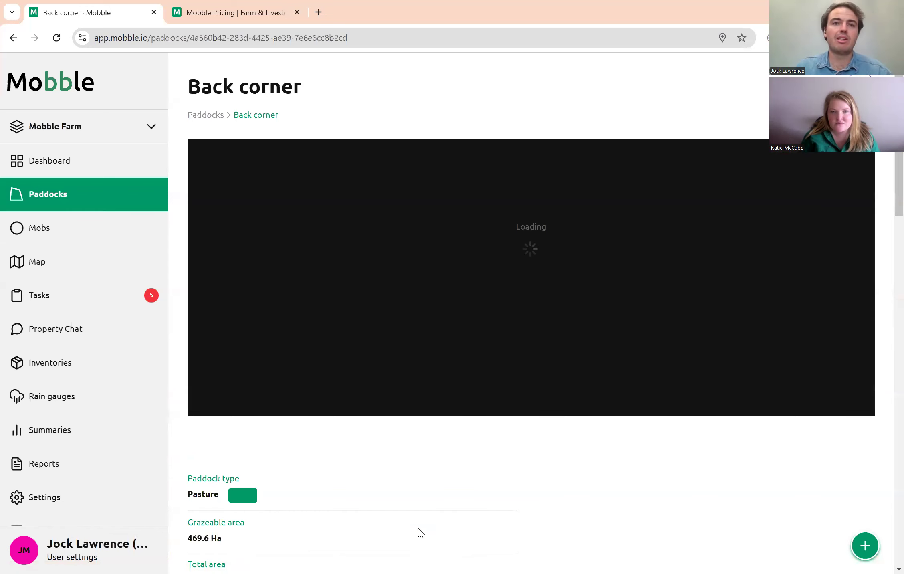
scroll(448, 455, down, 3)
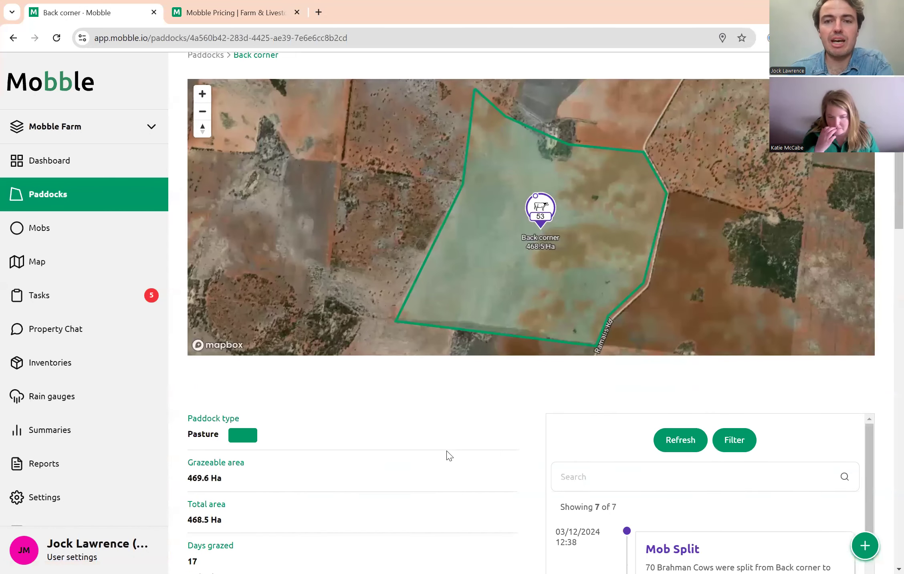
scroll(448, 455, down, 3)
scroll(711, 364, down, 1)
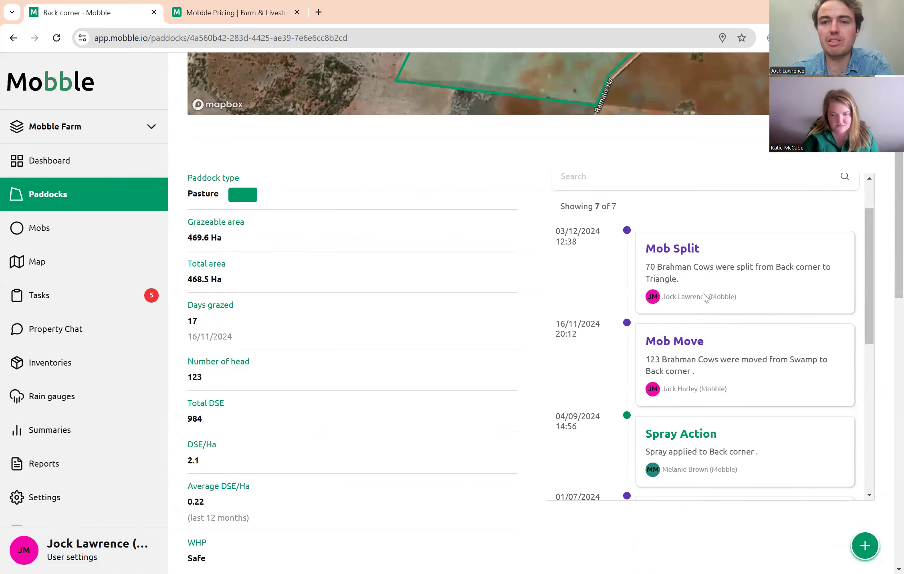
scroll(706, 298, down, 4)
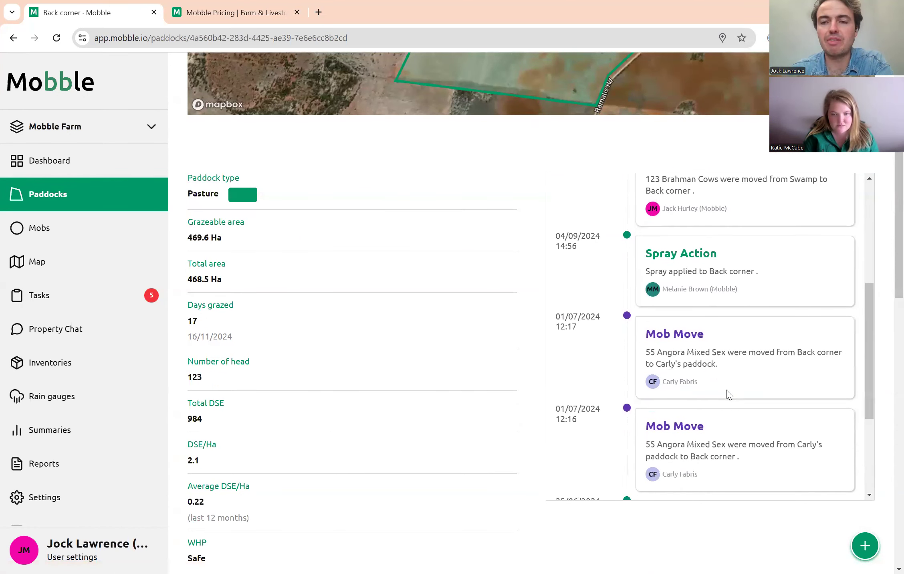
scroll(728, 394, up, 6)
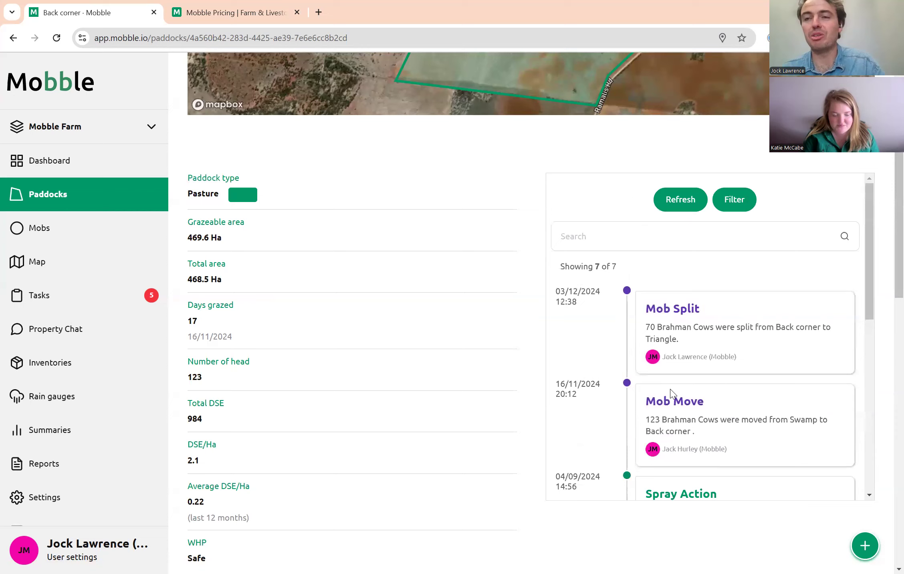
scroll(504, 307, up, 3)
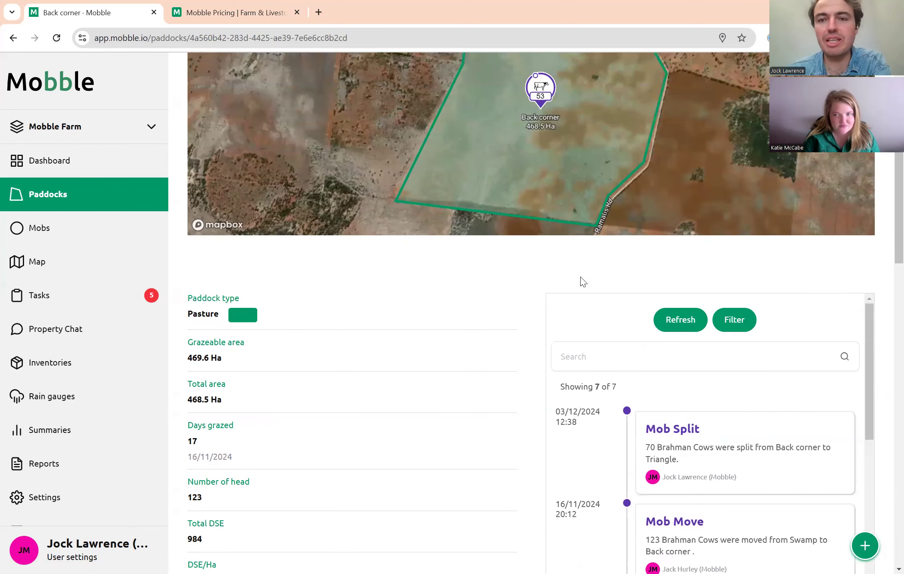
scroll(449, 369, down, 3)
scroll(455, 371, down, 2)
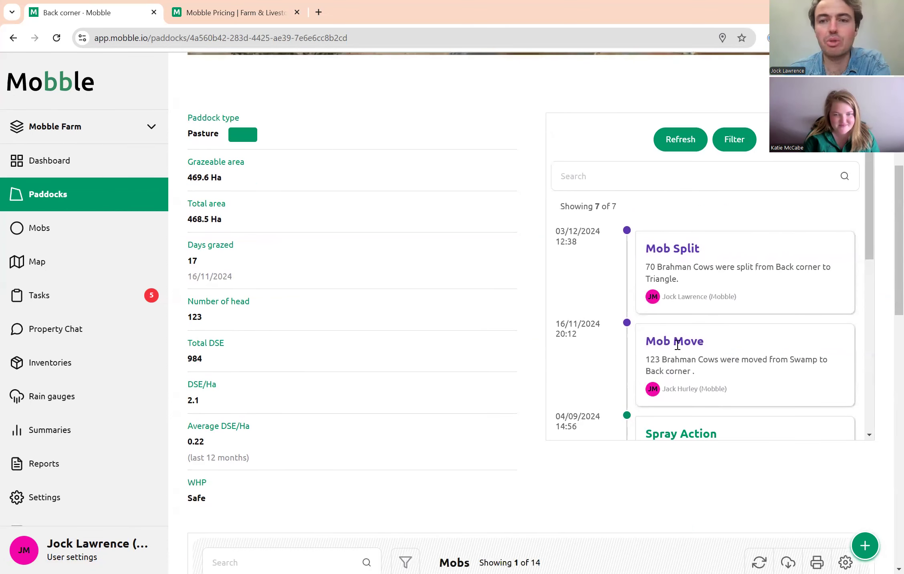
scroll(690, 341, up, 3)
scroll(347, 346, down, 3)
scroll(687, 323, up, 2)
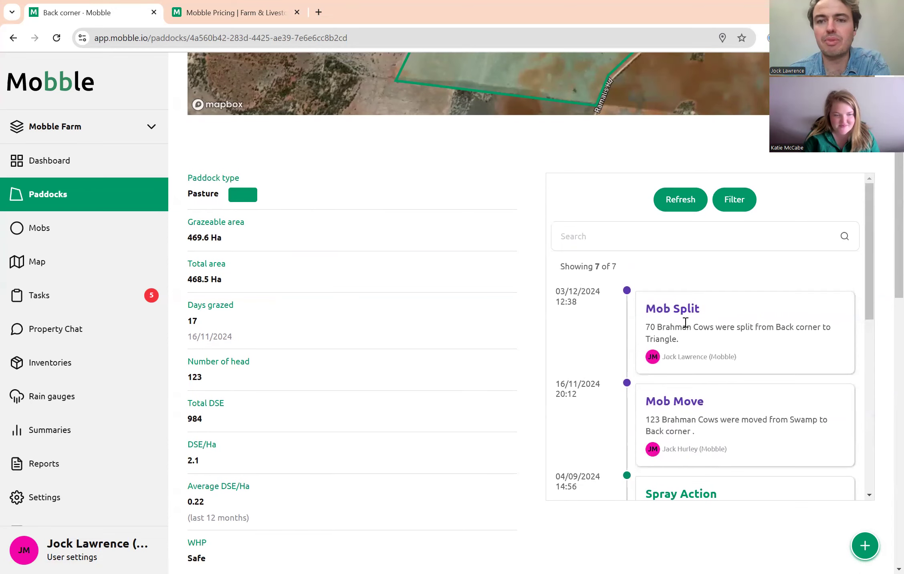
scroll(659, 364, down, 4)
scroll(395, 349, down, 7)
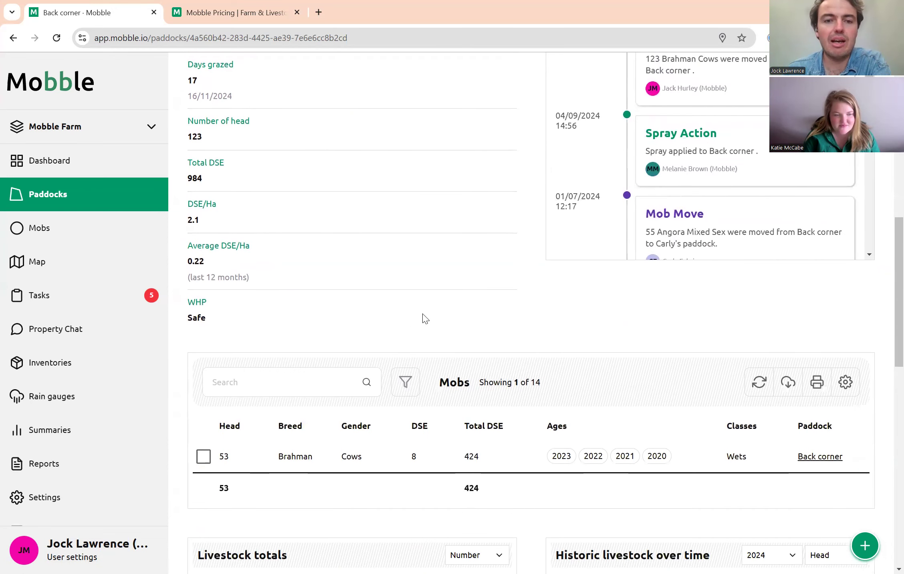
scroll(456, 378, down, 4)
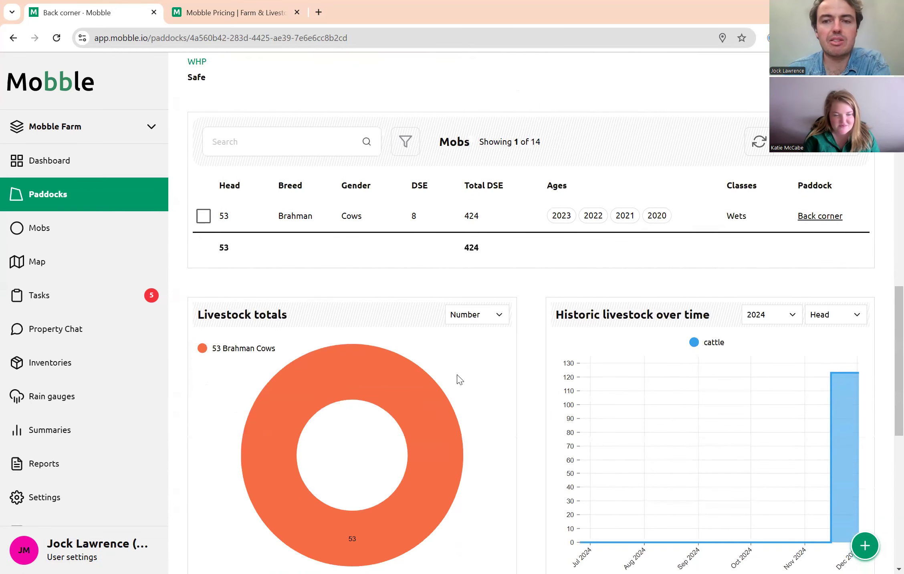
- Switch the Historic livestock chart from Head to DSE/Ha
click(857, 316)
click(831, 363)
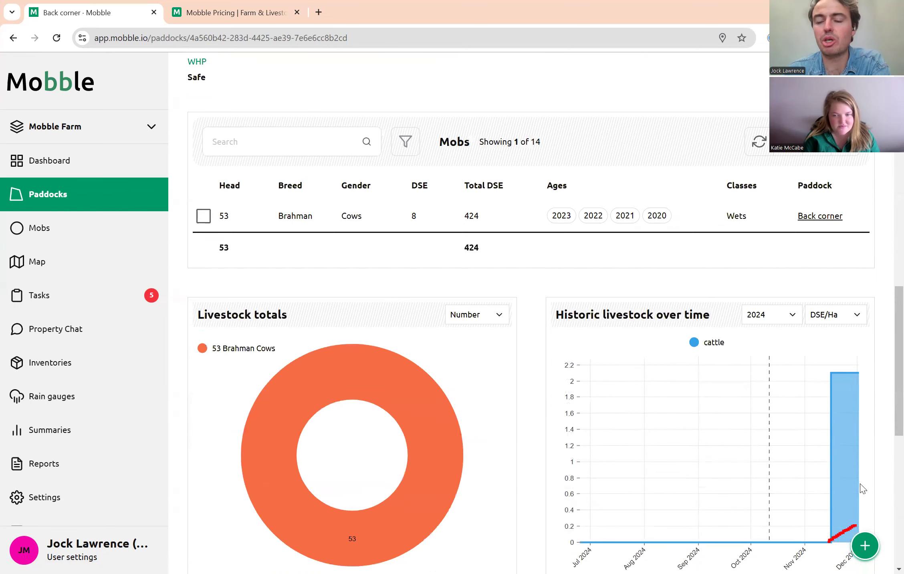
scroll(366, 307, up, 6)
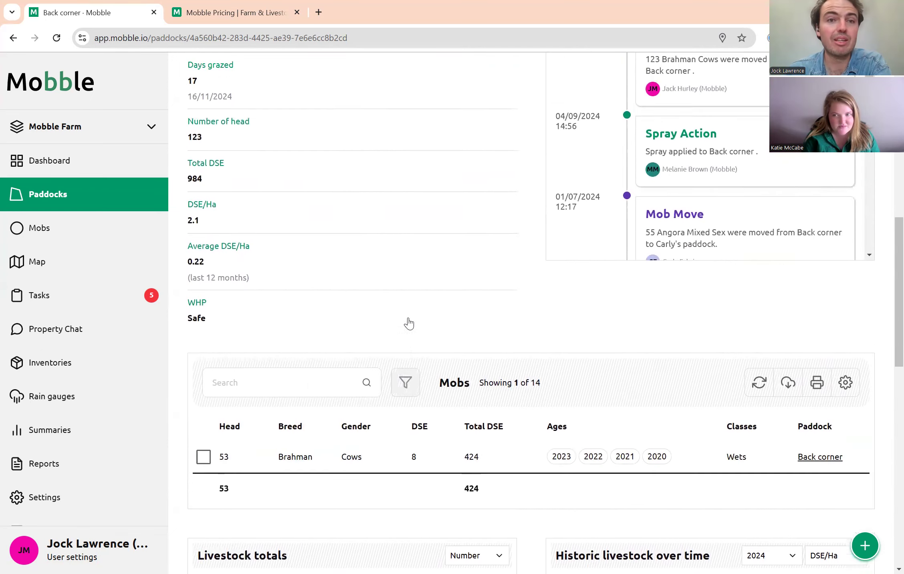
scroll(408, 320, up, 4)
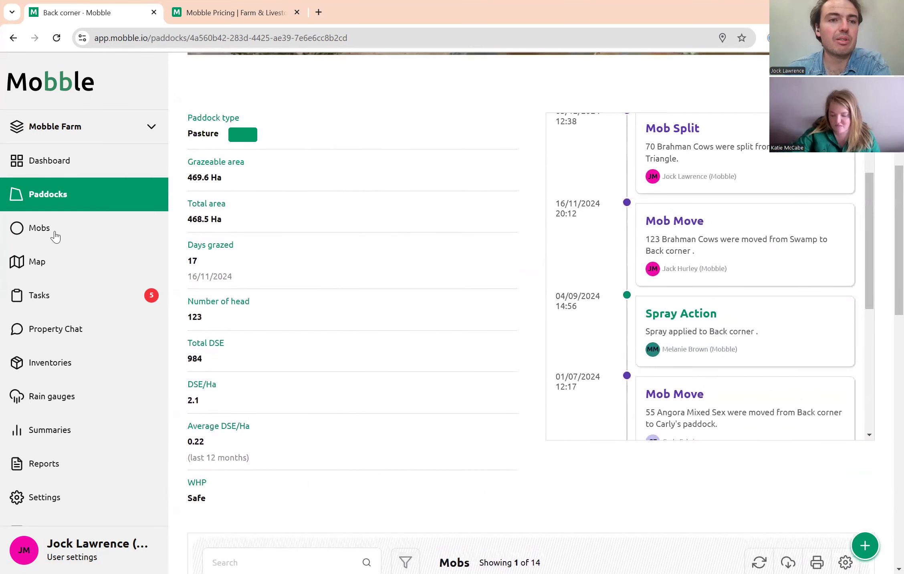
- Back on the map, drag the 53-head mob from Back corner onto Triangle
click(42, 272)
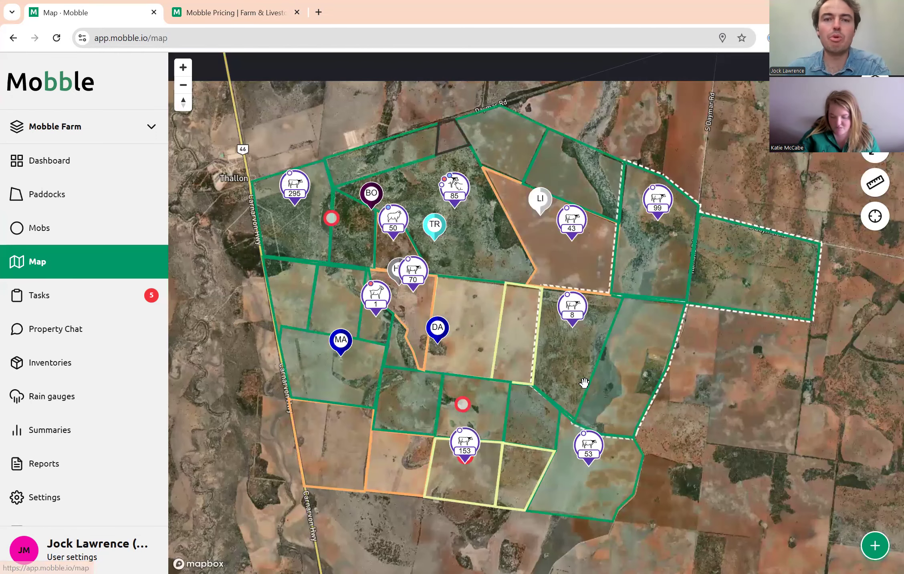
scroll(548, 413, up, 1)
scroll(547, 413, up, 1)
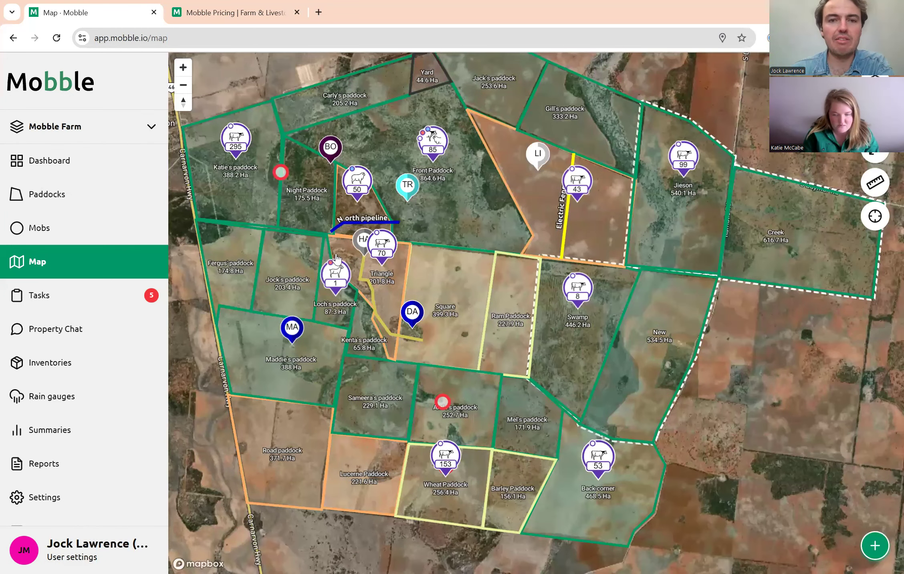
scroll(561, 457, up, 2)
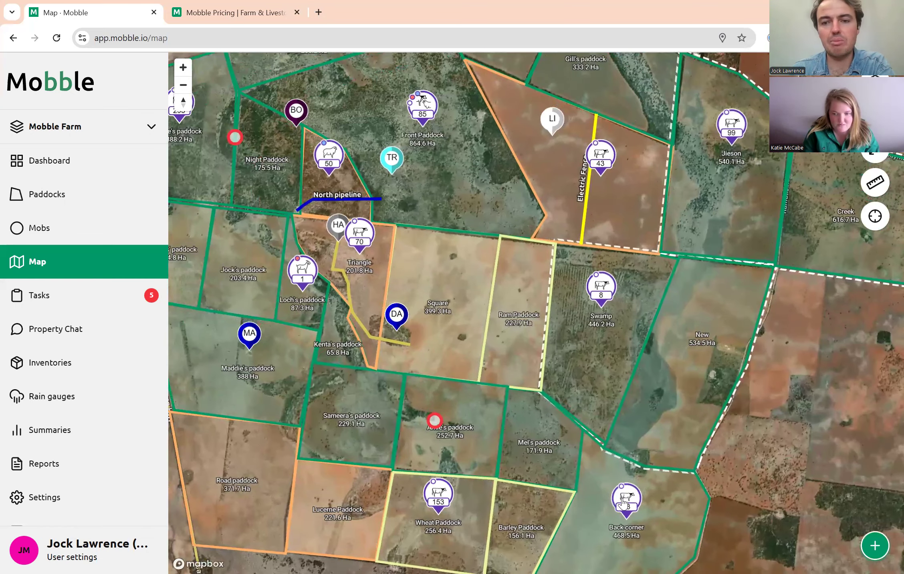
drag(669, 544, 666, 509)
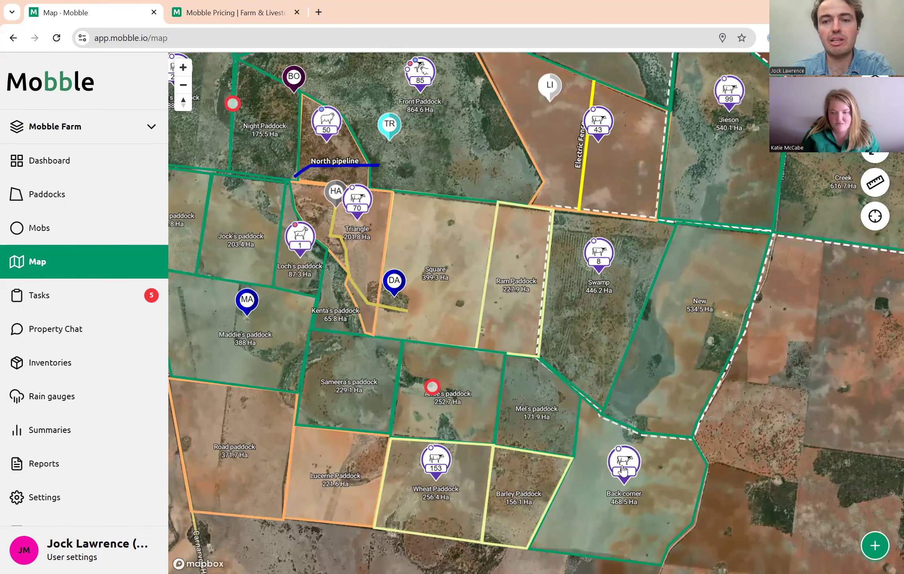
mouse_move(624, 463)
mouse_down()
mouse_move(541, 405)
mouse_move(360, 219)
mouse_move(366, 251)
mouse_move(366, 243)
mouse_up()
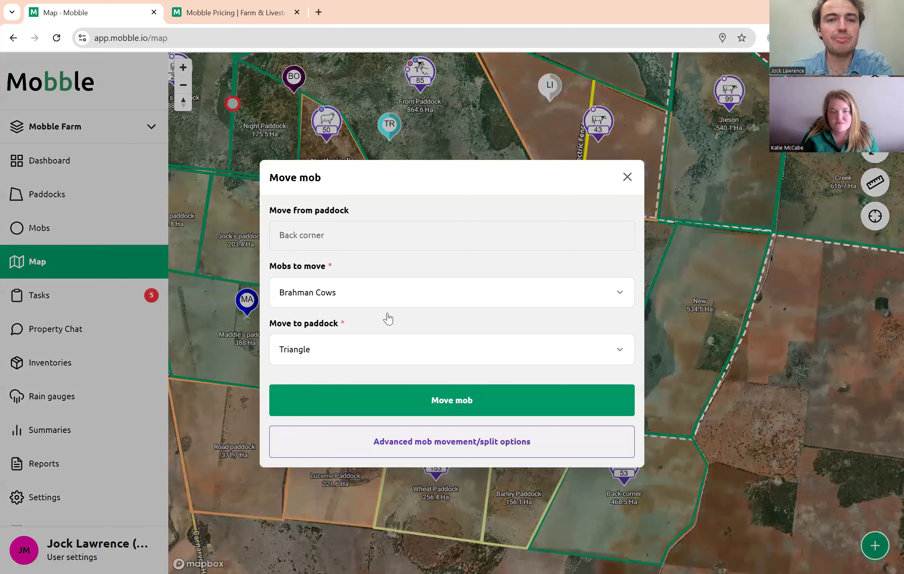
- Submit the move of the remaining 53 Brahman Cows to Triangle
click(453, 410)
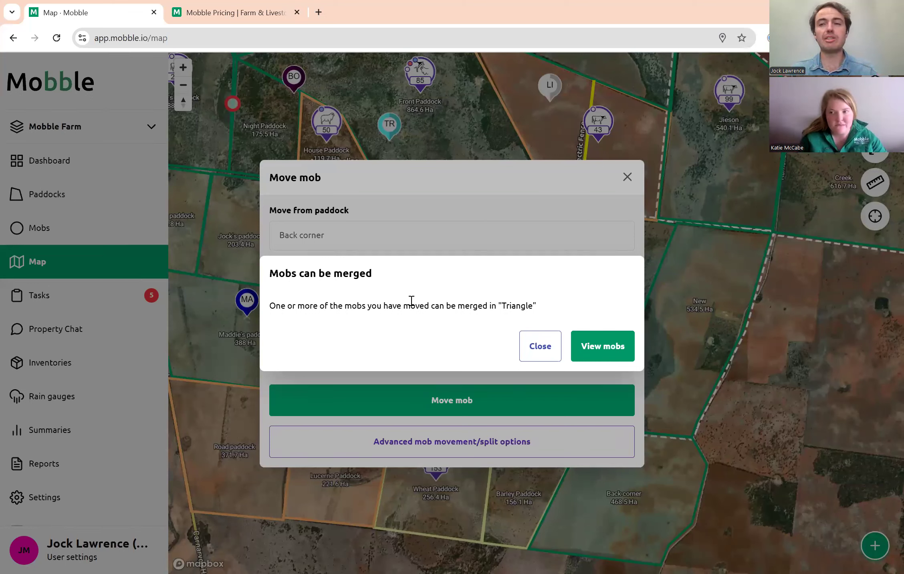
- Select Triangle's 70-head and 53-head Brahman Cows mobs for merging
click(634, 353)
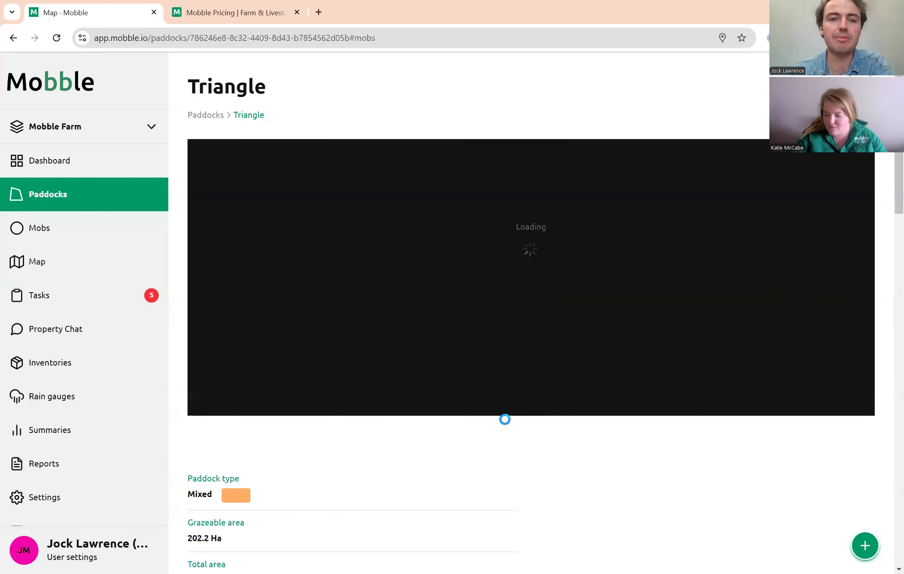
scroll(392, 498, down, 10)
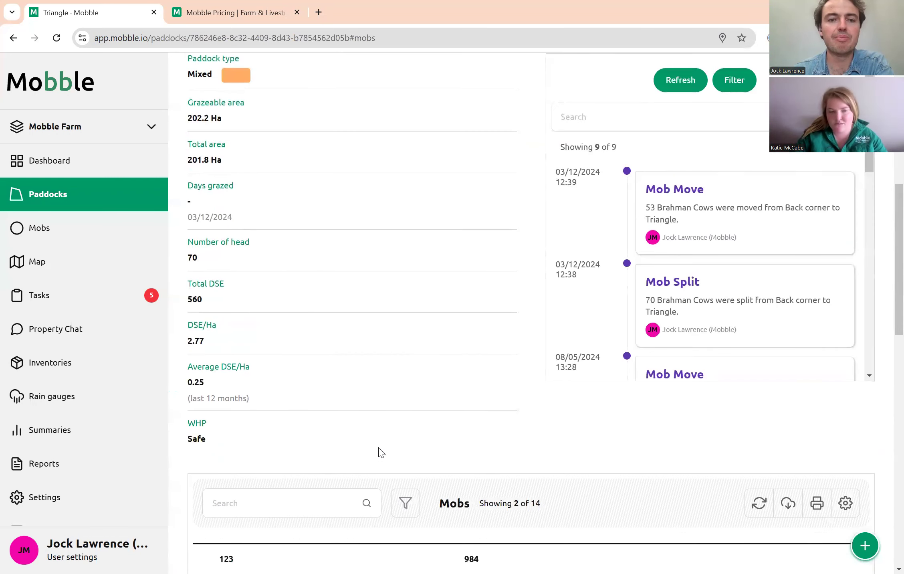
scroll(379, 449, down, 5)
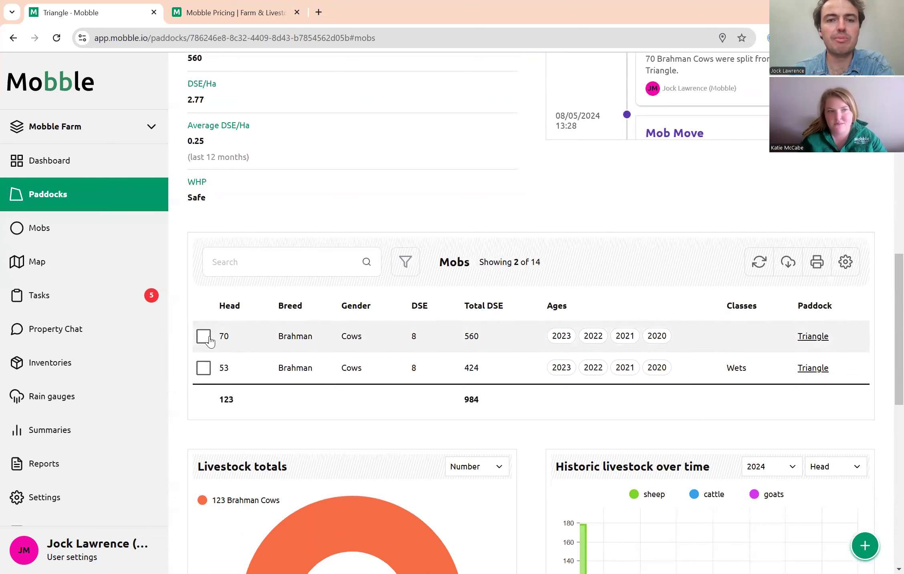
click(205, 337)
click(204, 416)
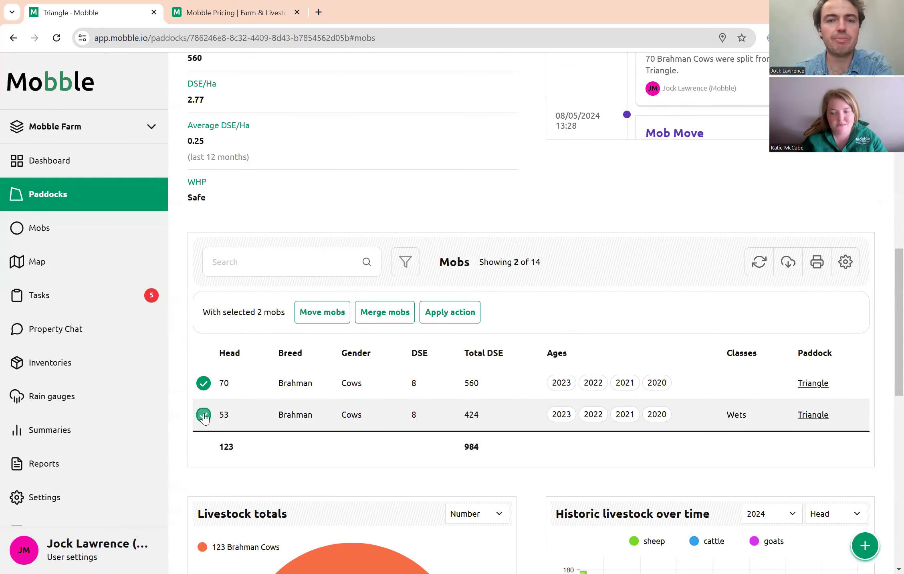
click(383, 313)
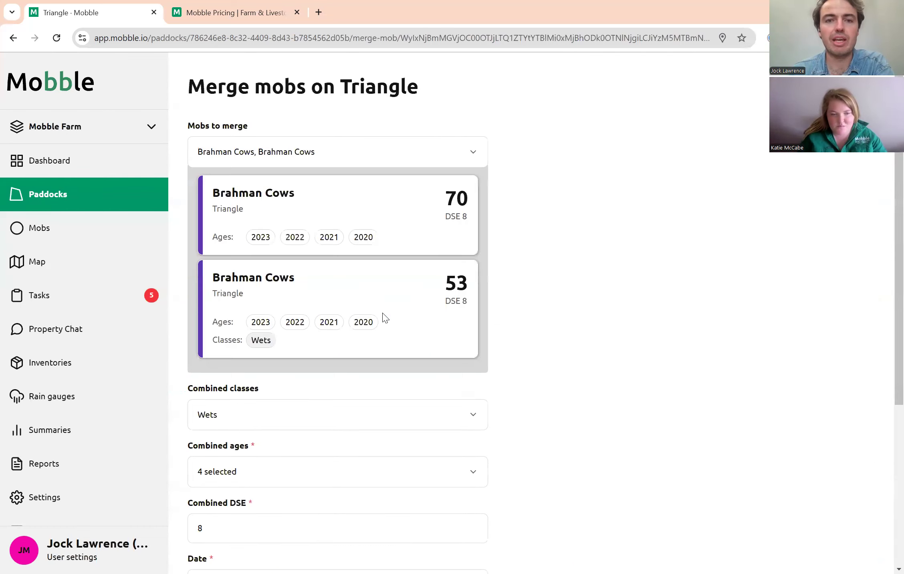
- Keep class Wets, drop 2020 from the combined ages, and merge into one 123-head mob
scroll(559, 261, down, 3)
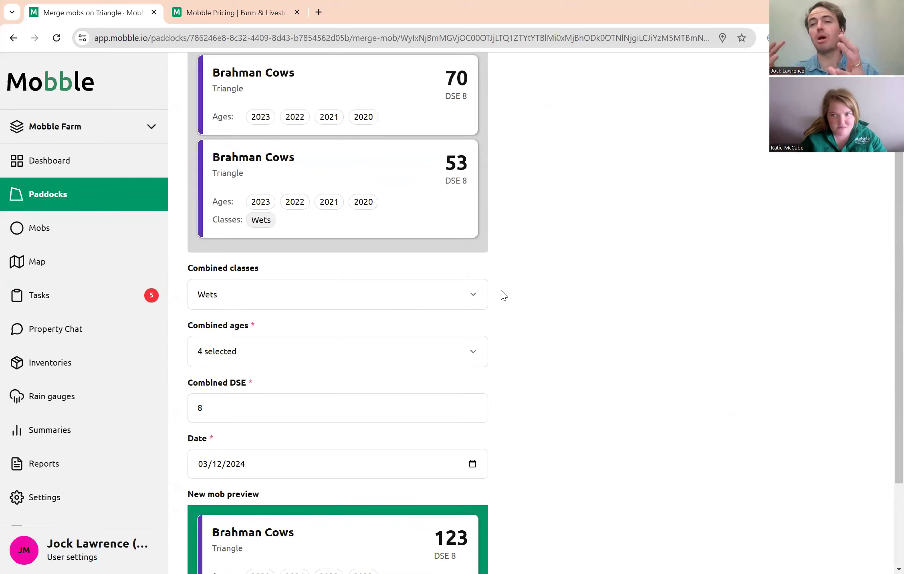
click(471, 296)
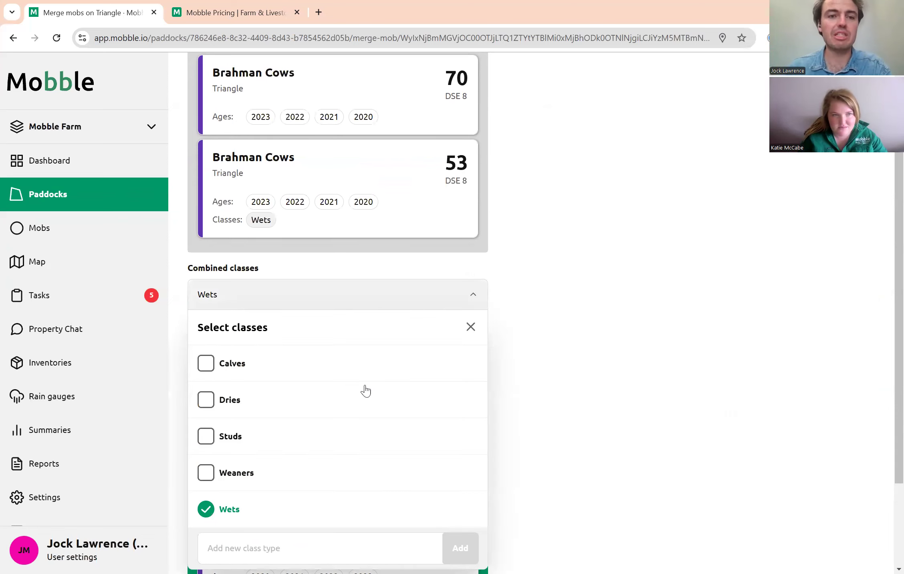
click(557, 360)
click(349, 359)
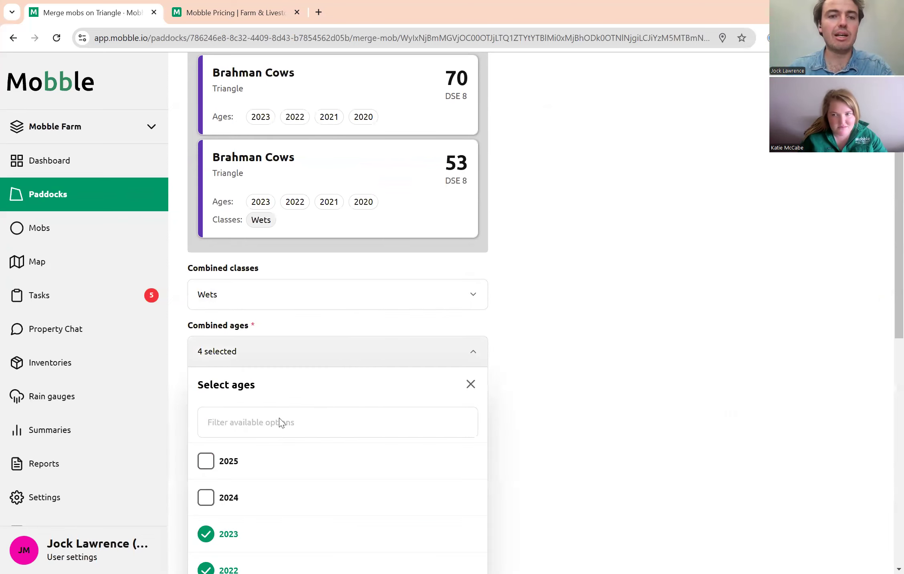
scroll(338, 459, down, 3)
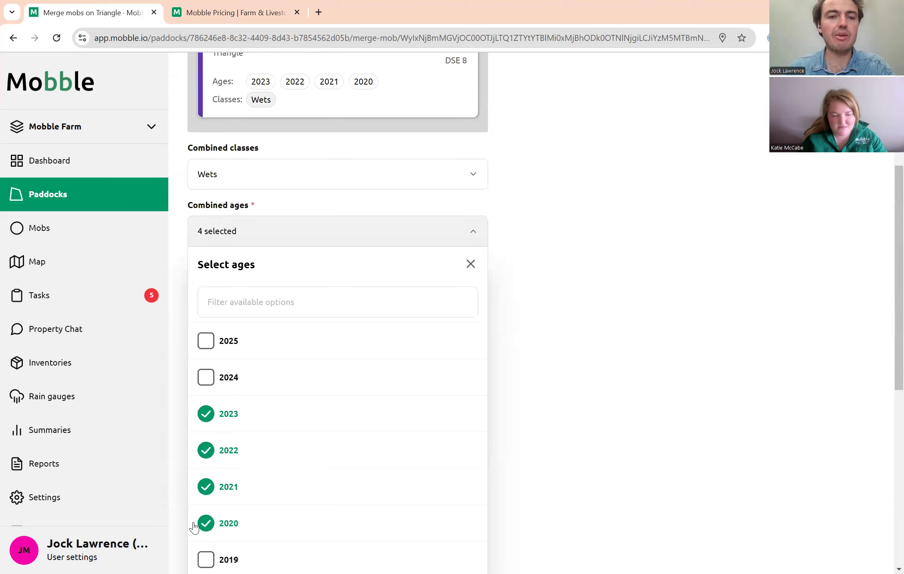
click(217, 520)
click(647, 352)
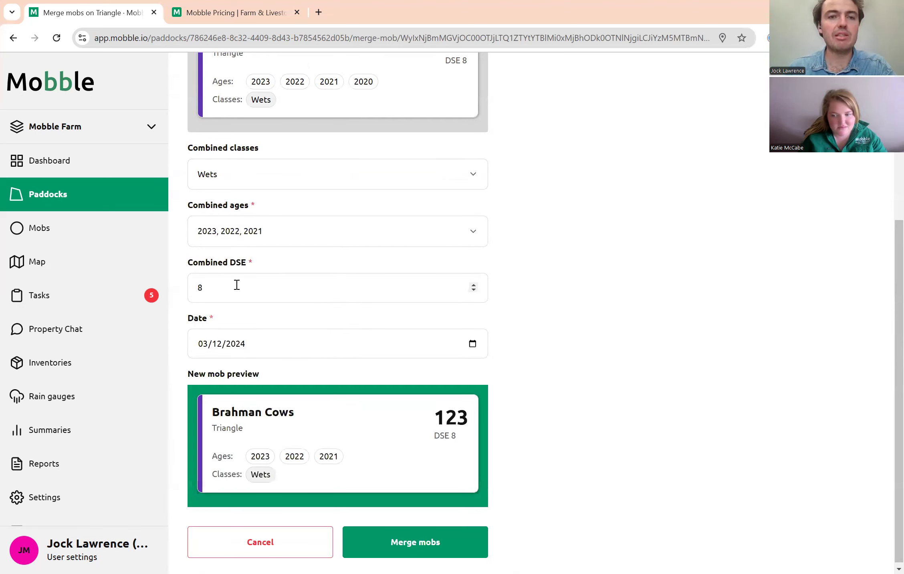
scroll(562, 327, down, 1)
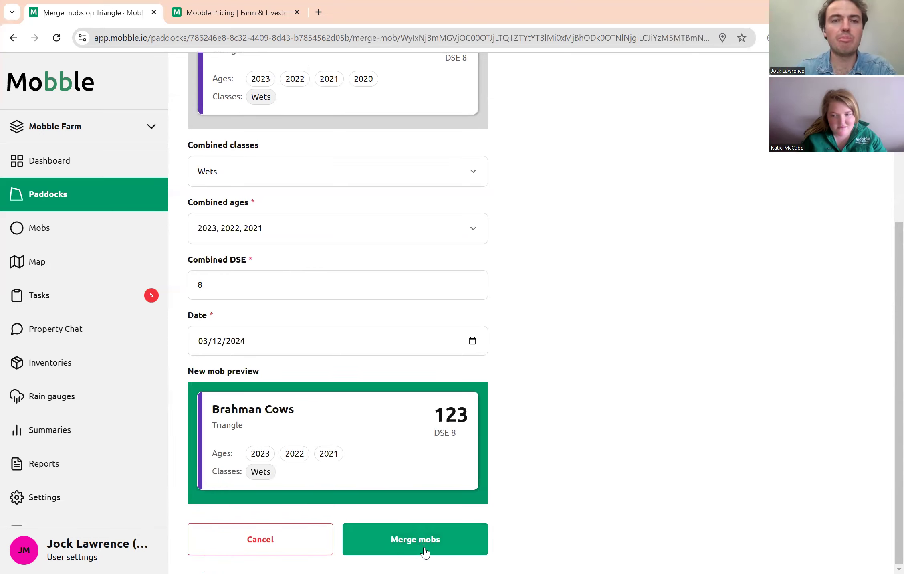
double_click(238, 260)
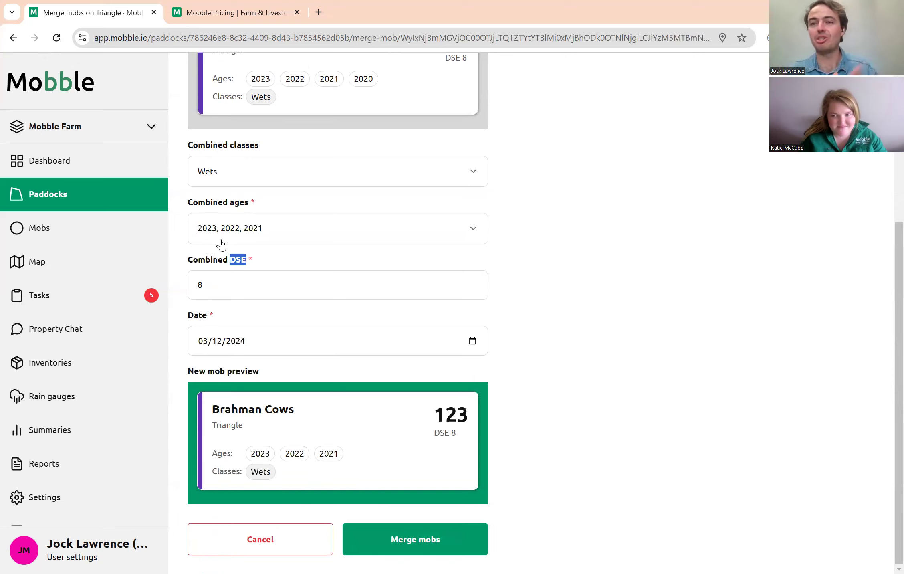
click(528, 273)
click(401, 538)
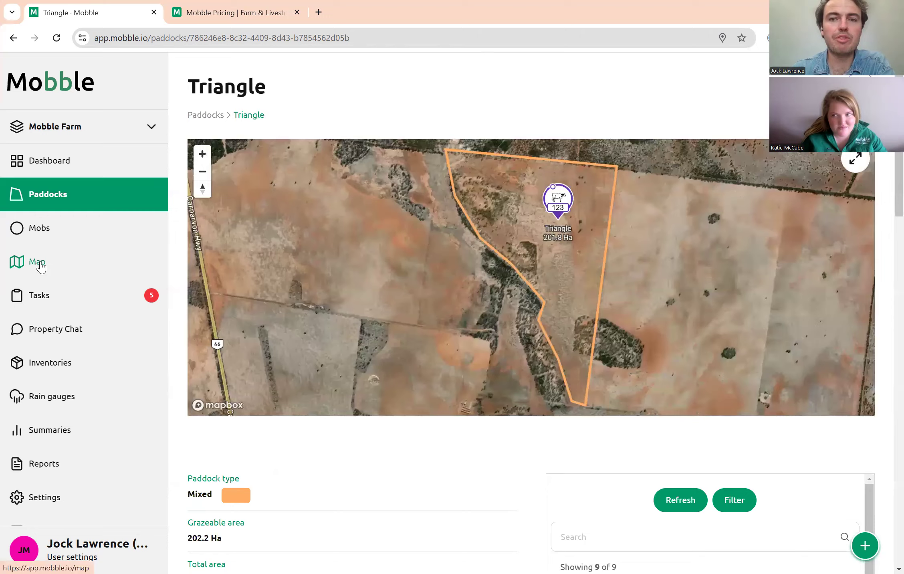
- Check Wheat Paddock's mobs on the map and drag its 153-head marker toward Triangle
click(40, 266)
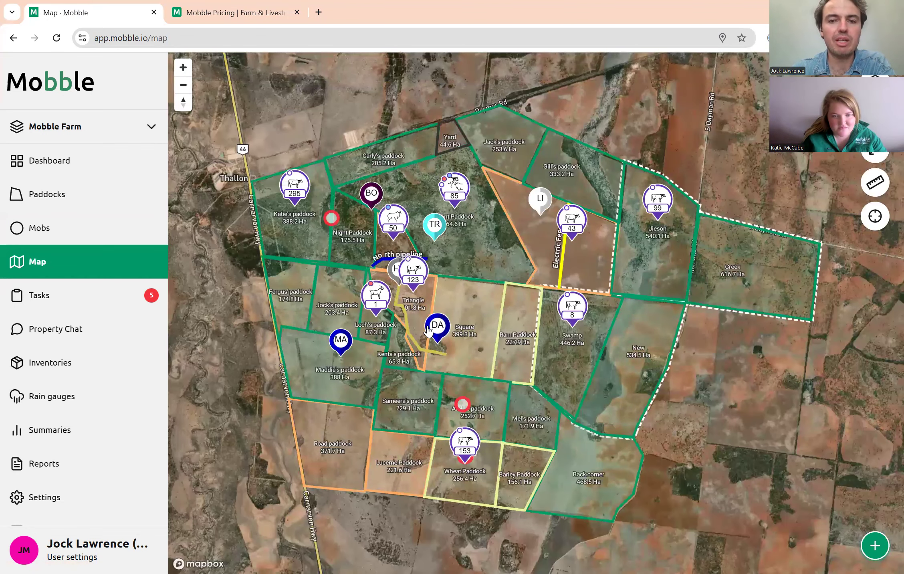
scroll(417, 268, up, 3)
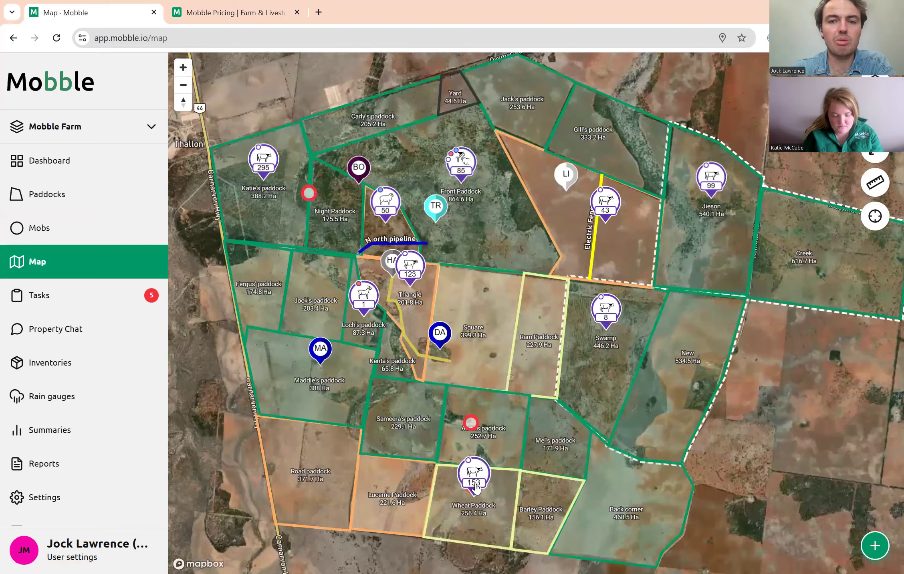
click(477, 488)
click(627, 196)
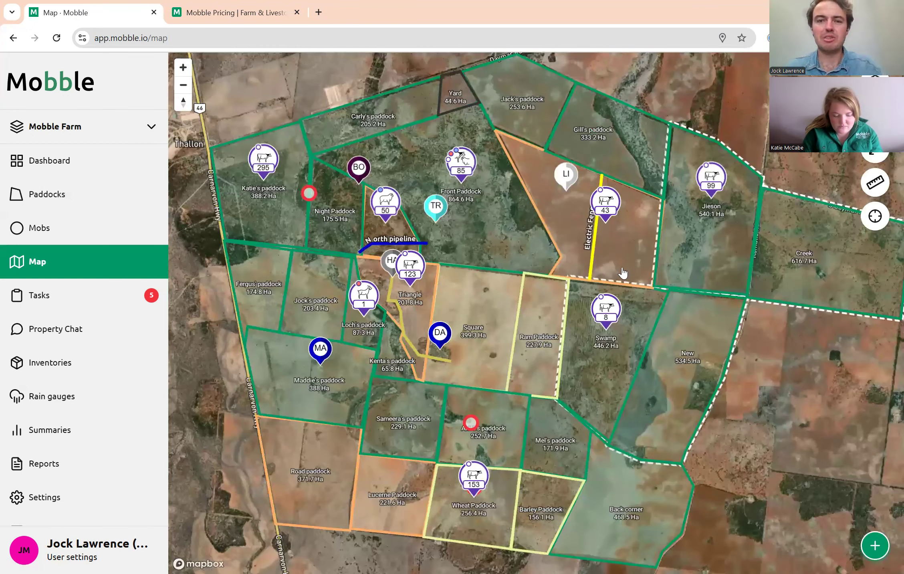
click(474, 478)
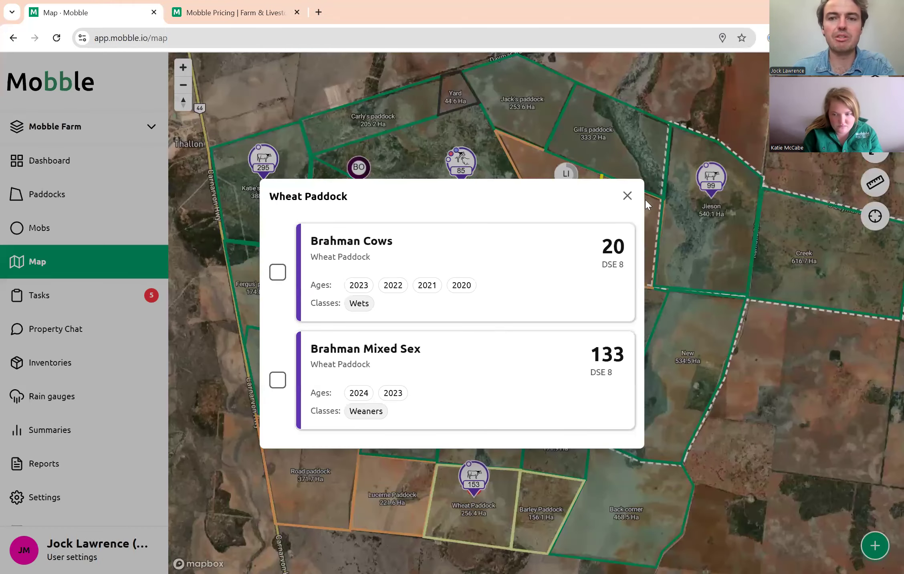
click(627, 196)
drag(473, 477, 405, 294)
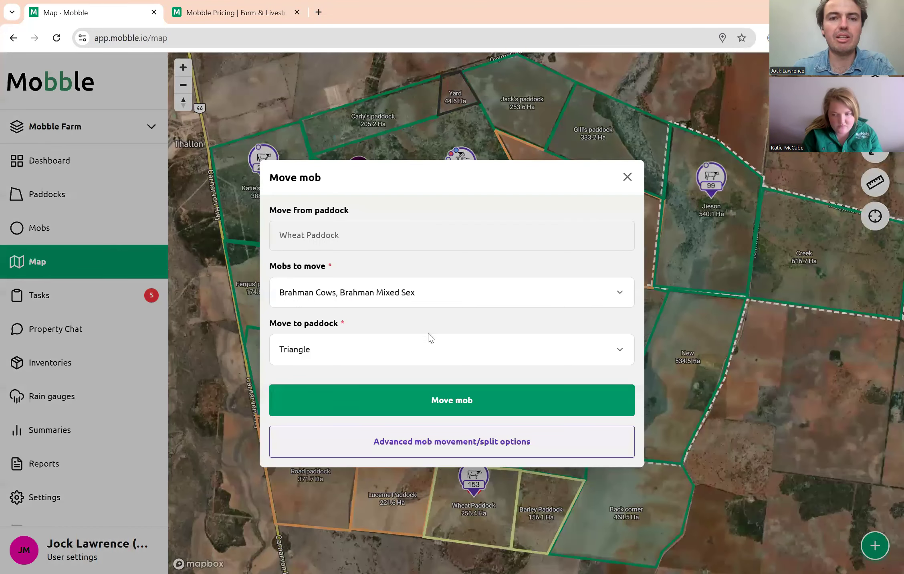
- Exclude Brahman Mixed Sex, move the 20 Brahman Cows to Triangle, and view its mobs
click(359, 296)
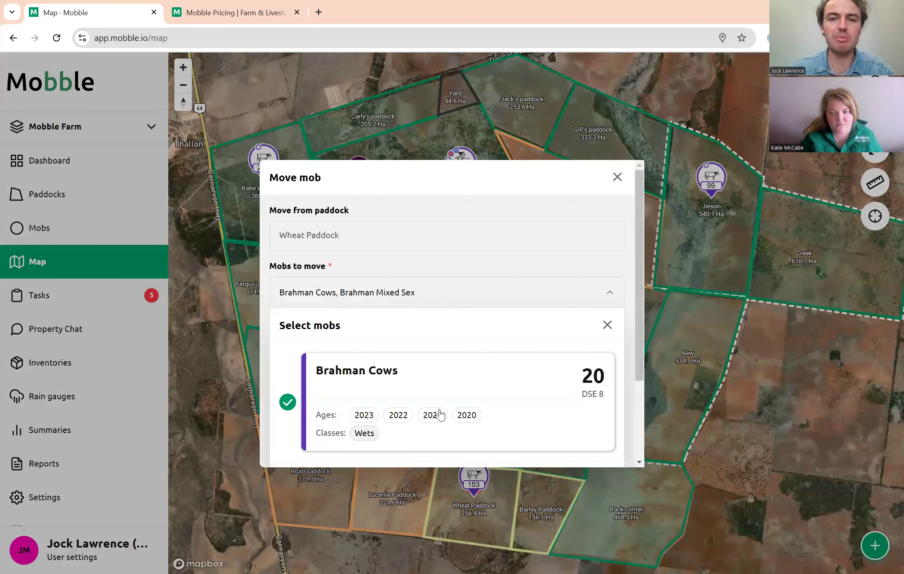
scroll(438, 413, down, 3)
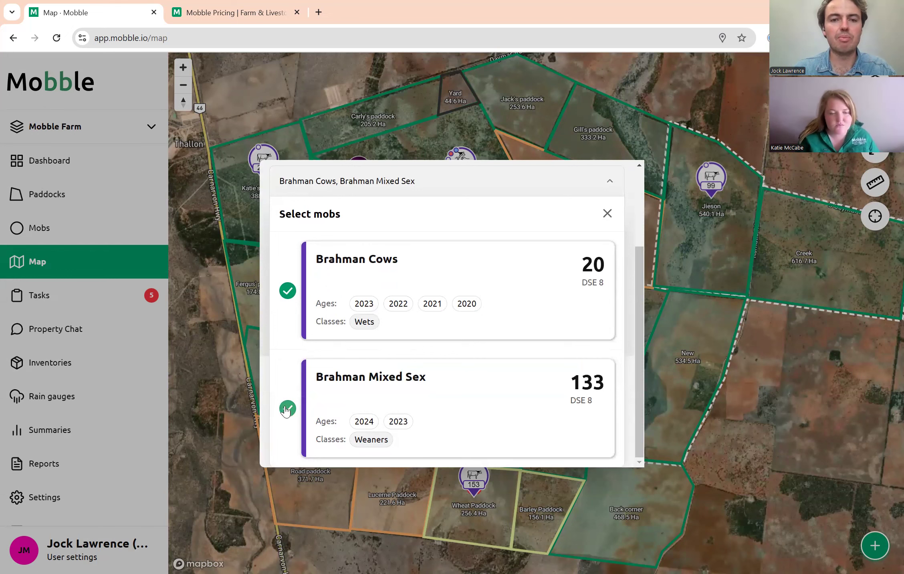
click(287, 409)
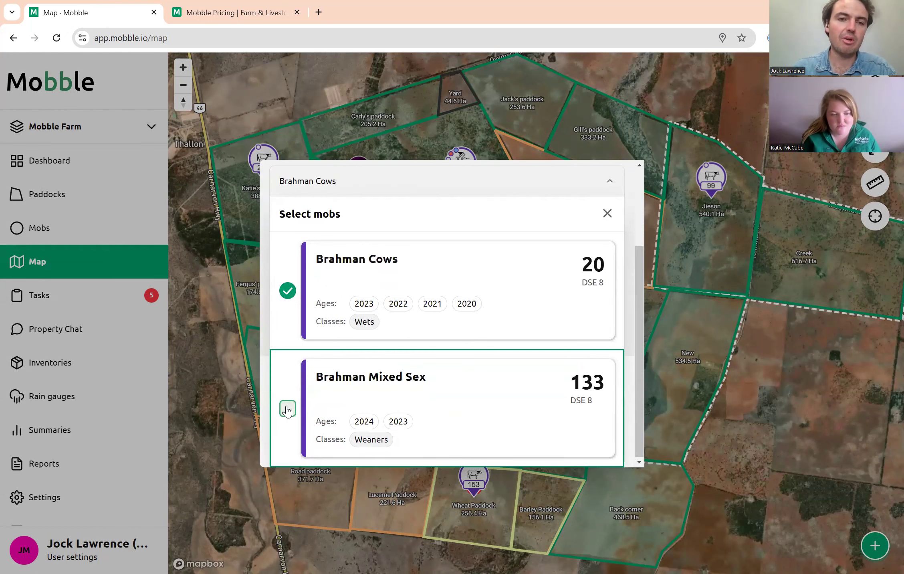
click(607, 213)
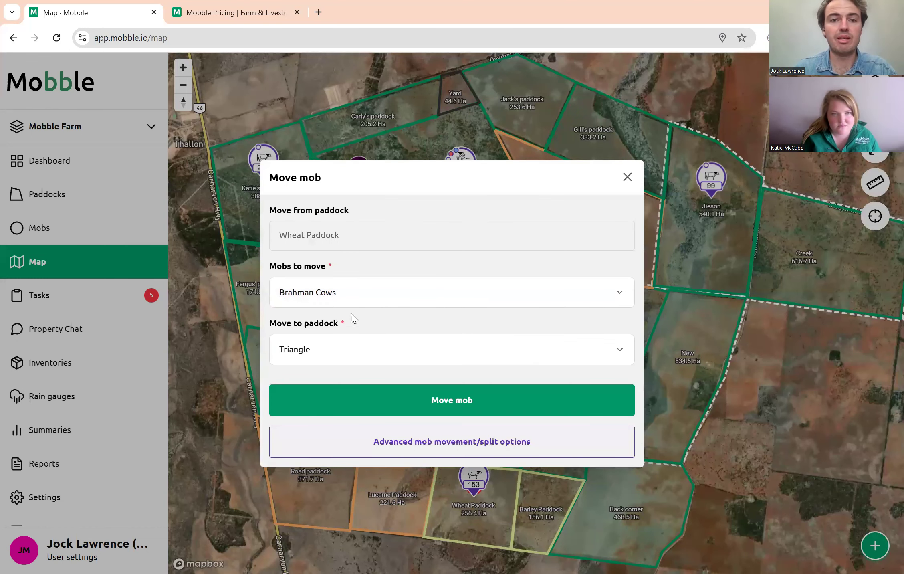
click(434, 399)
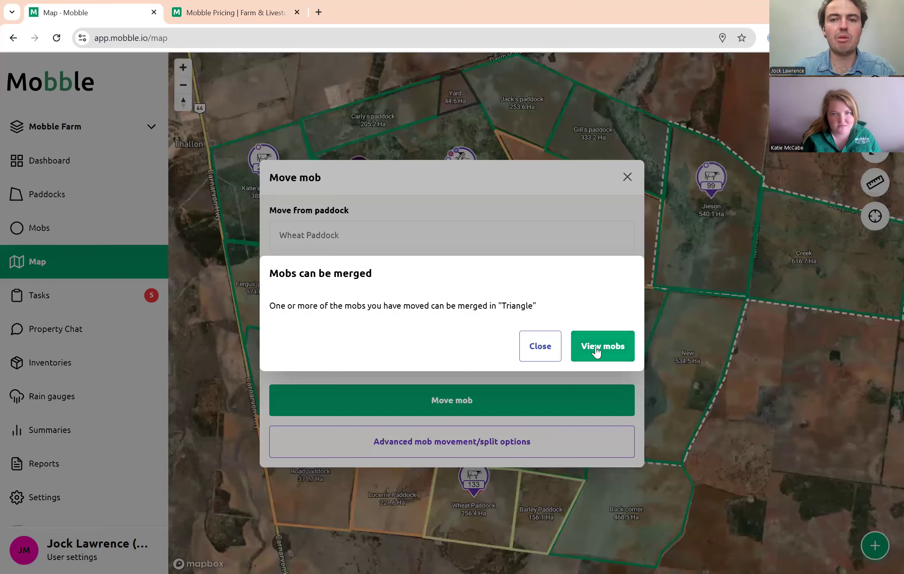
click(596, 347)
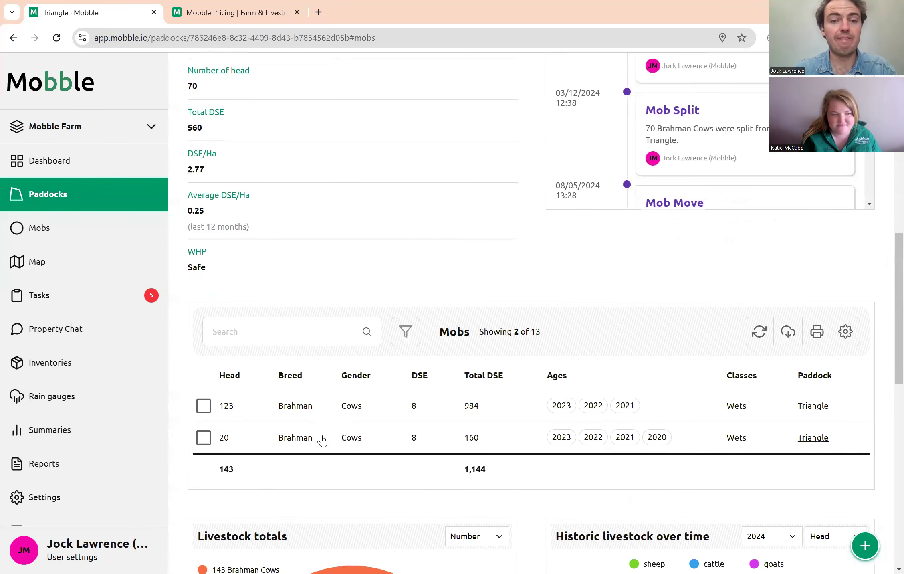
- Merge the 123-head and 20-head Brahman Cows into a single 143-head mob
click(203, 443)
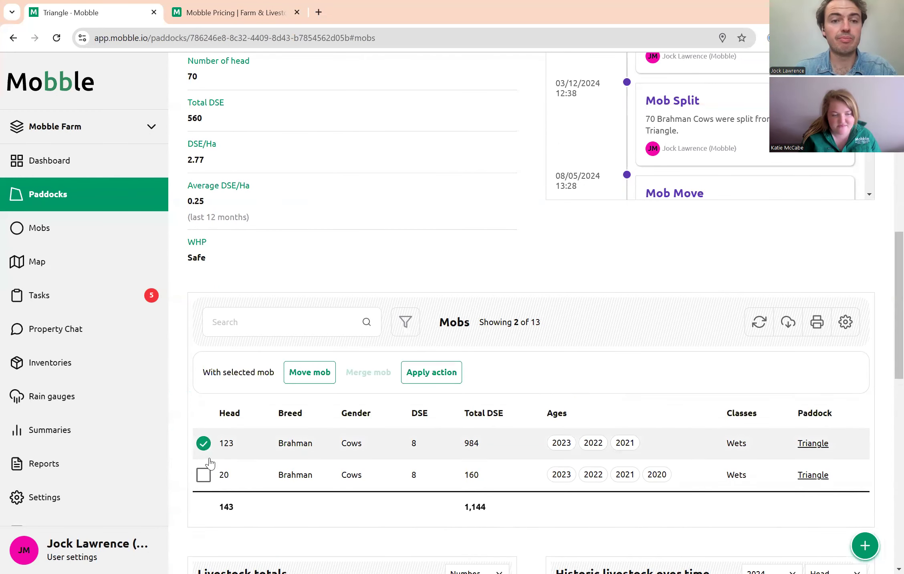
click(203, 474)
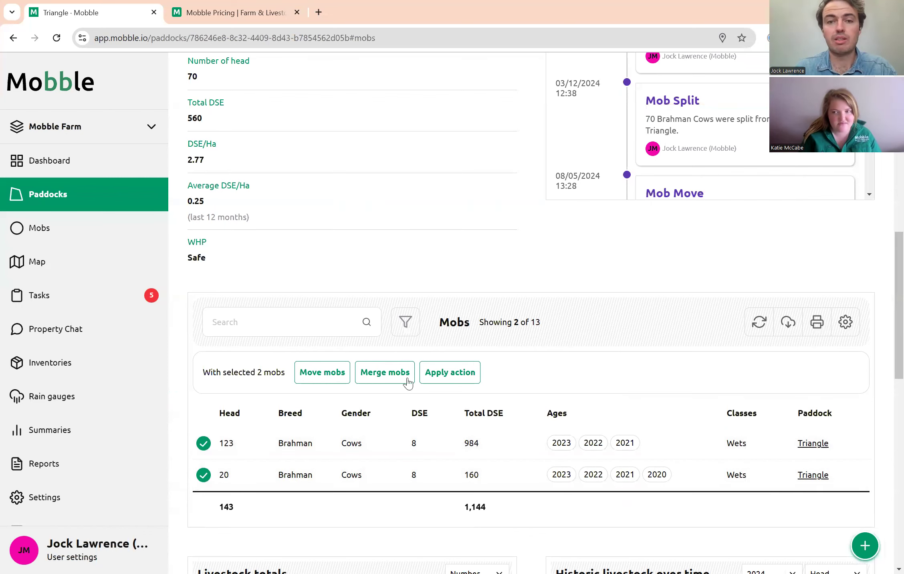
click(384, 373)
scroll(461, 452, down, 5)
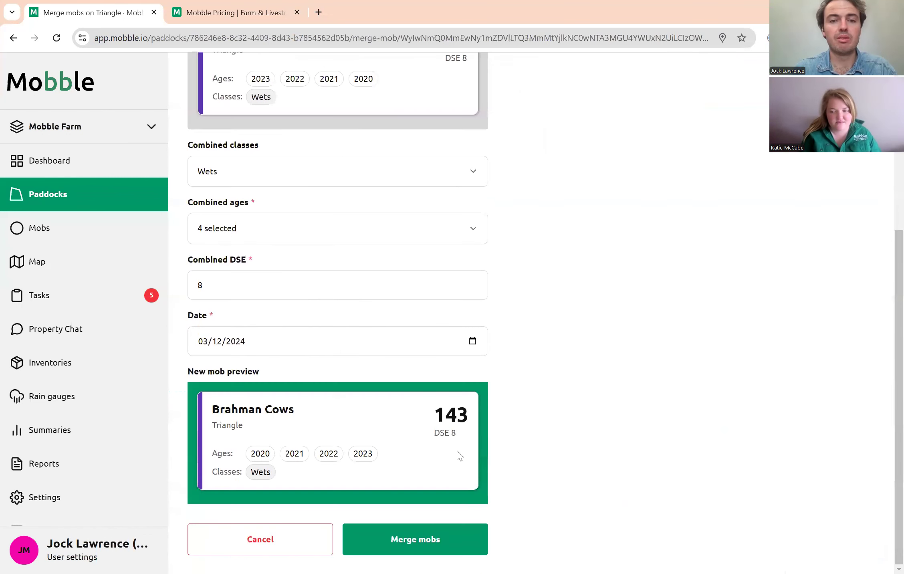
click(415, 530)
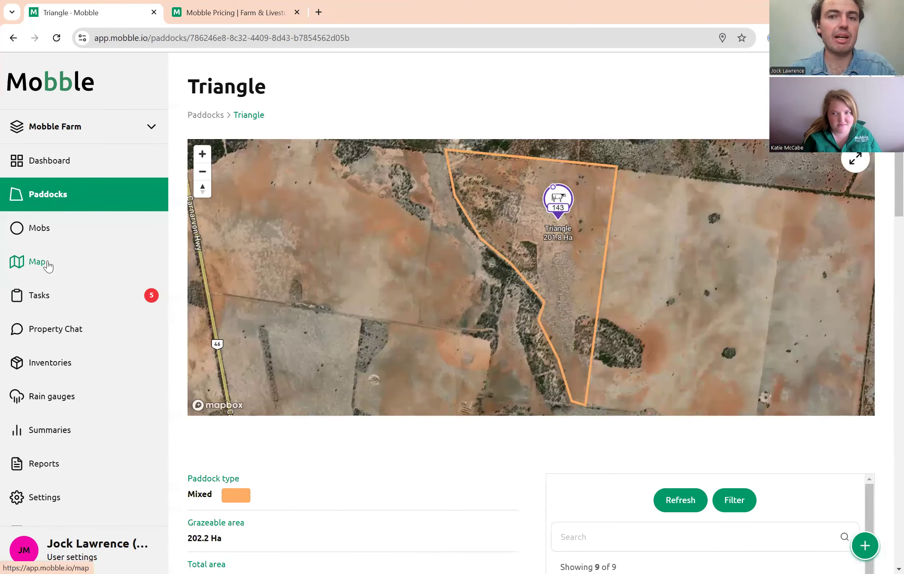
click(47, 264)
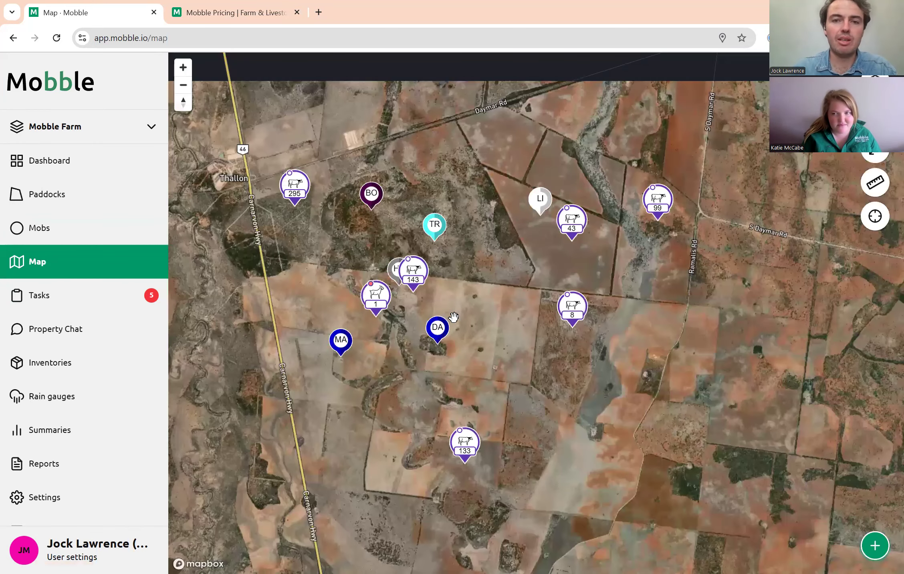
- From Triangle's 143 map marker, start a mob action for the Brahman Cows
scroll(418, 306, up, 5)
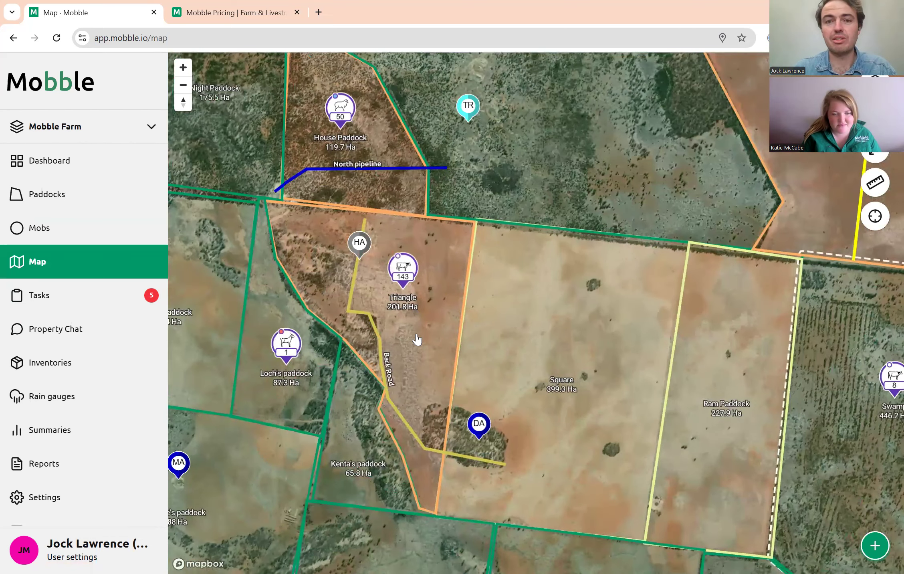
scroll(417, 337, up, 2)
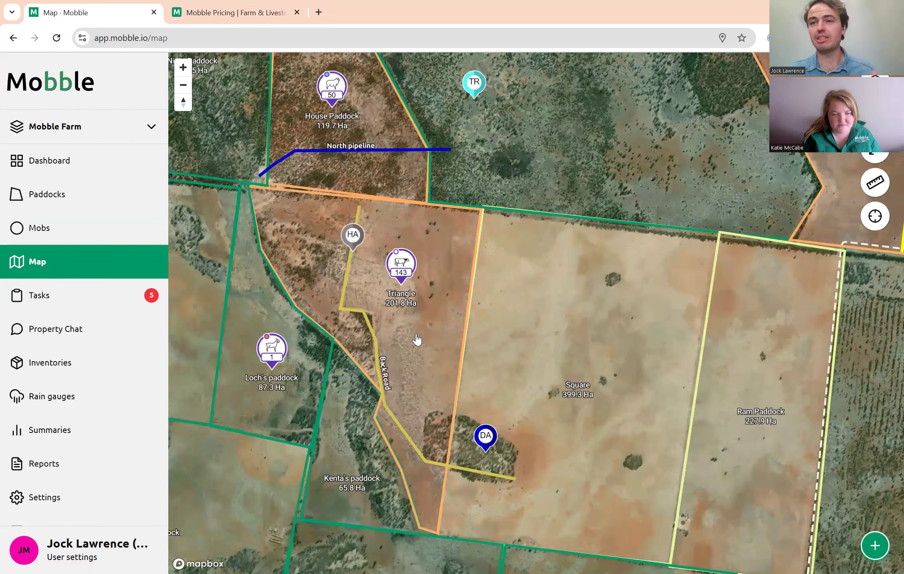
click(401, 266)
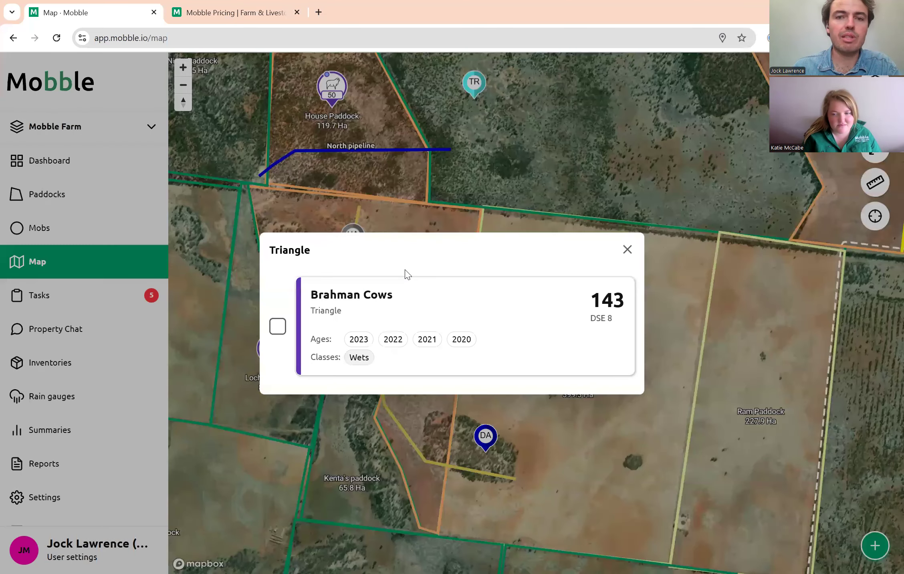
click(627, 249)
click(400, 266)
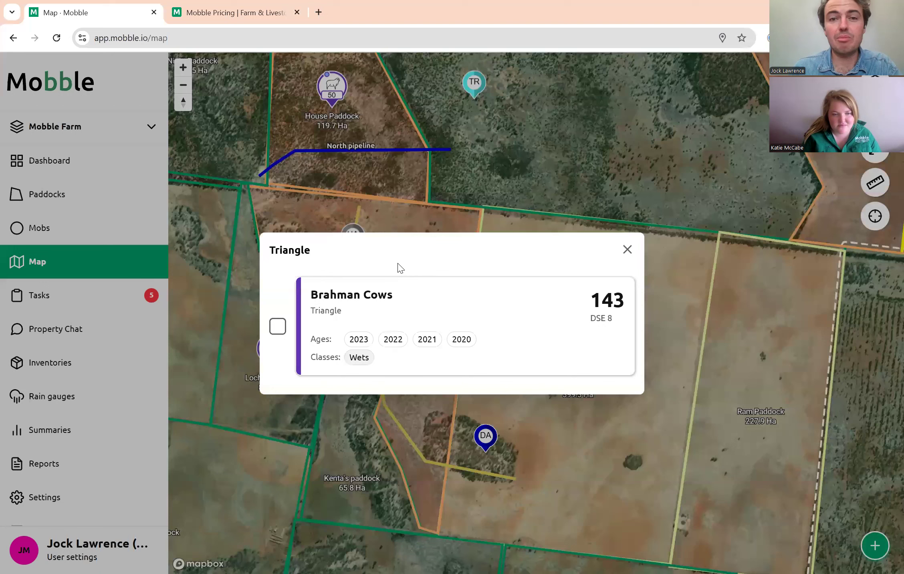
click(396, 328)
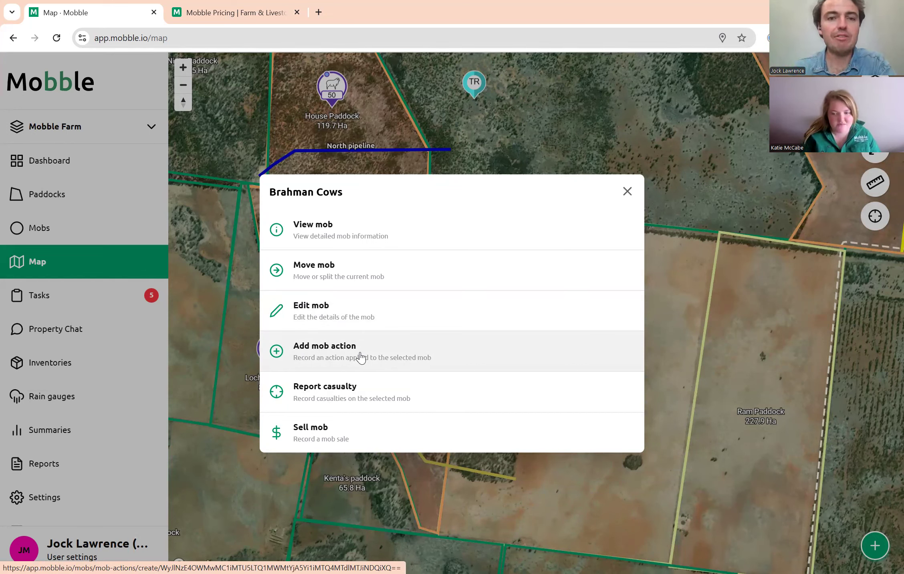
click(335, 355)
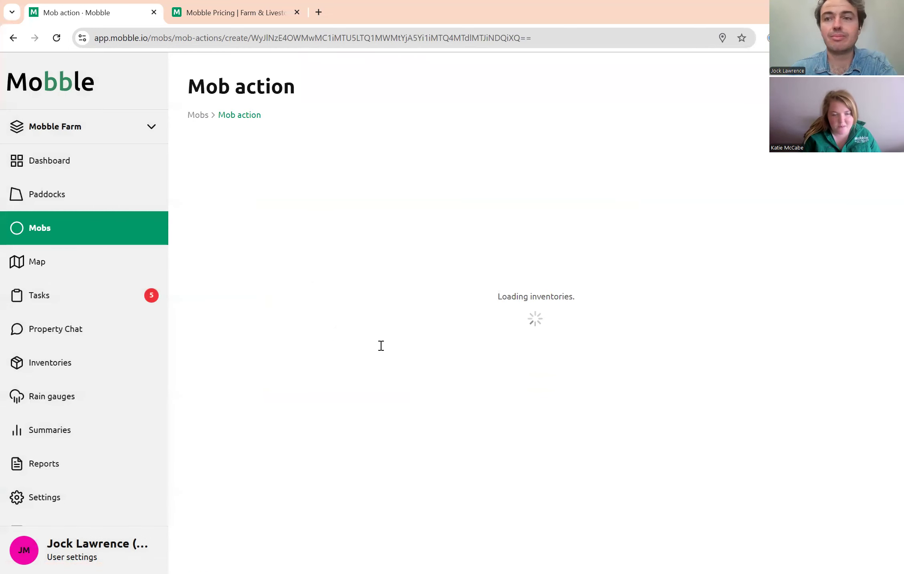
- Set the number of head affected to 143
click(234, 349)
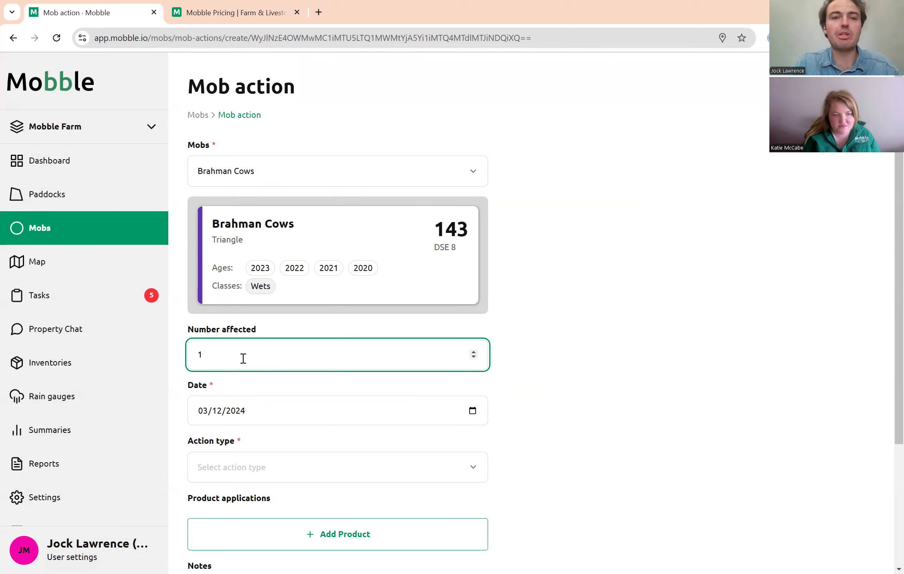
scroll(298, 426, down, 3)
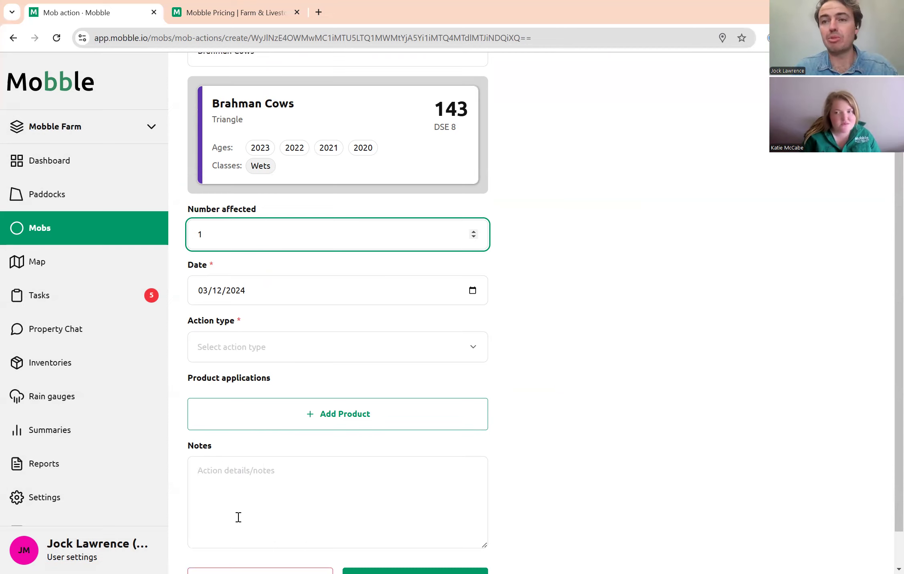
click(317, 499)
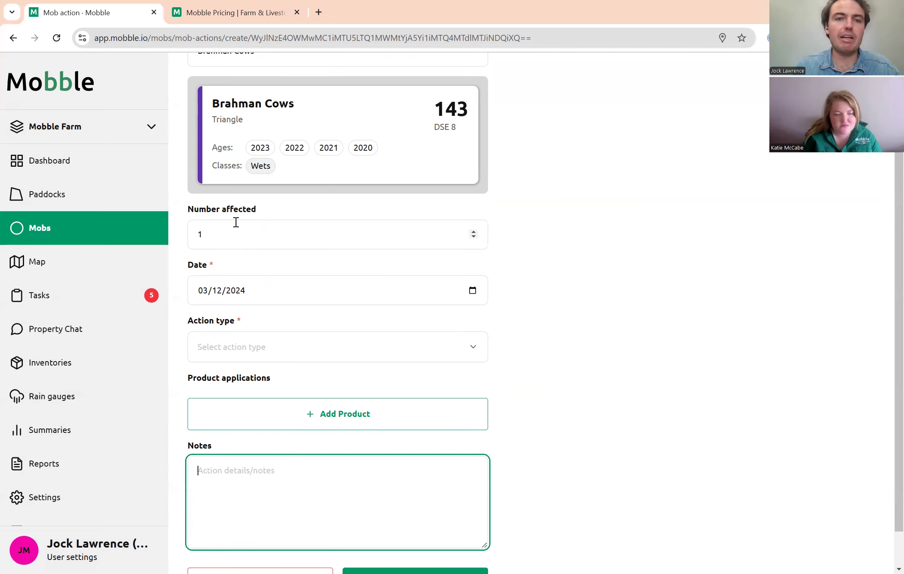
click(230, 235)
text(43)
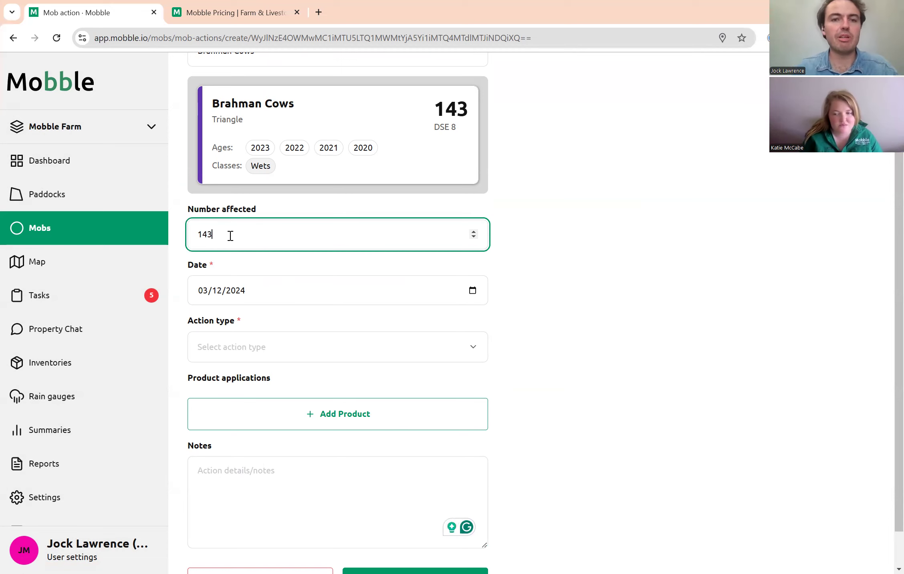
- Choose Vaccinate as the action type with product 5 in 1, batch T
click(327, 356)
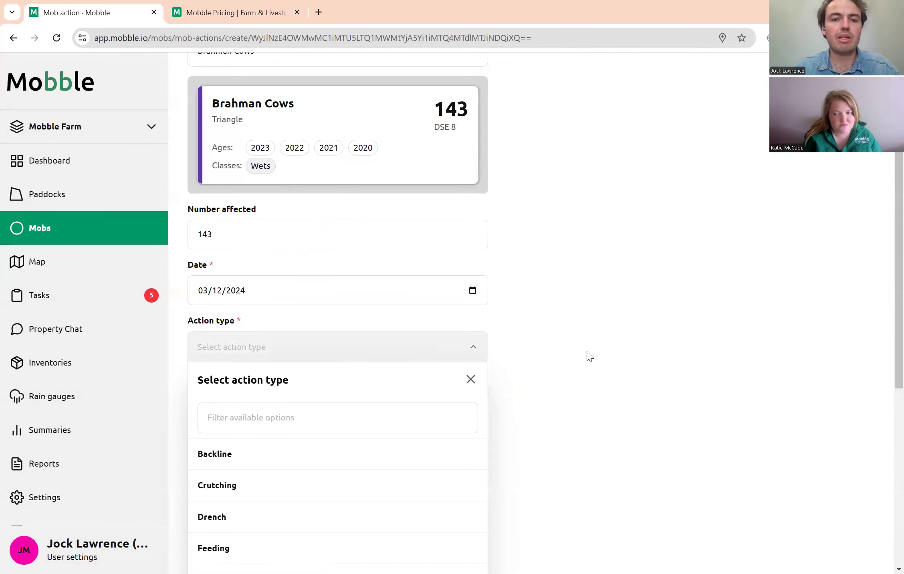
scroll(589, 355, down, 5)
scroll(325, 466, down, 4)
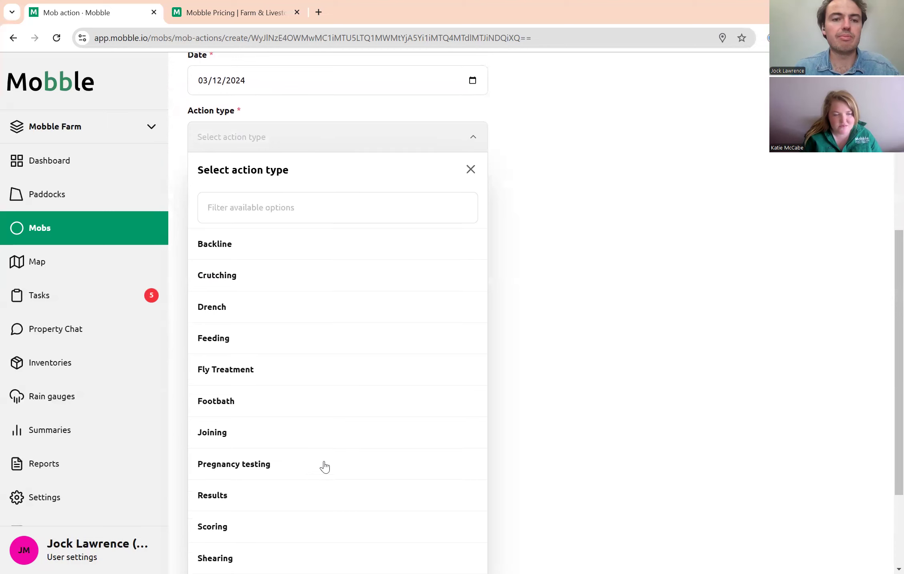
click(221, 459)
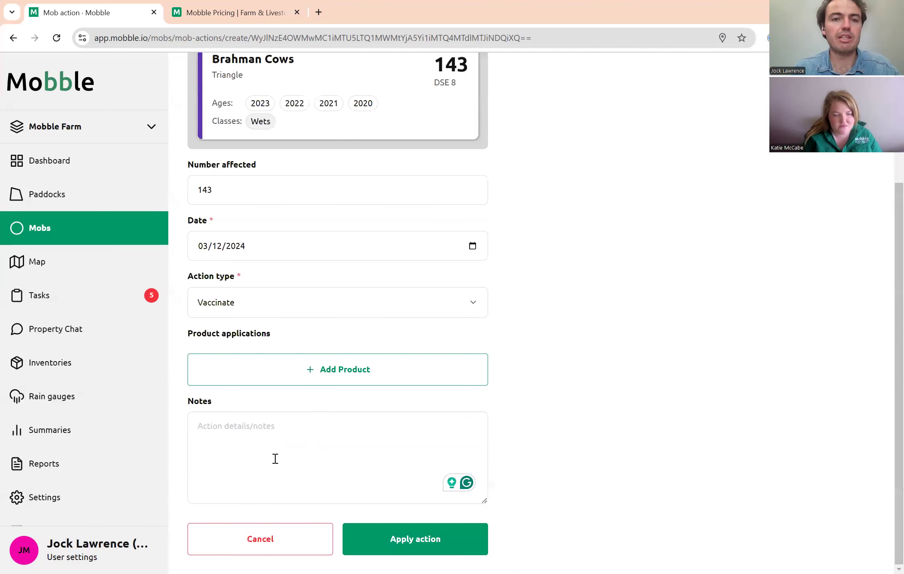
click(332, 375)
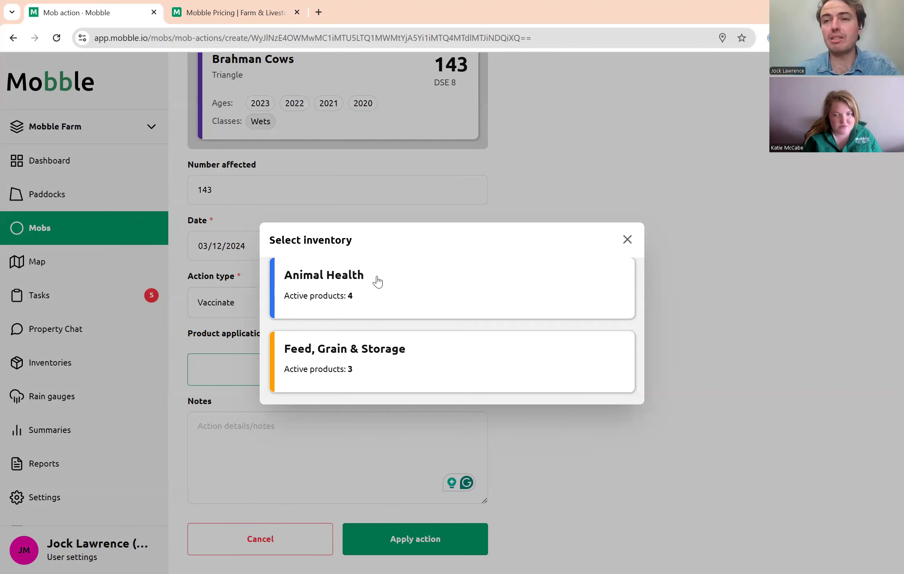
click(404, 293)
scroll(470, 377, down, 1)
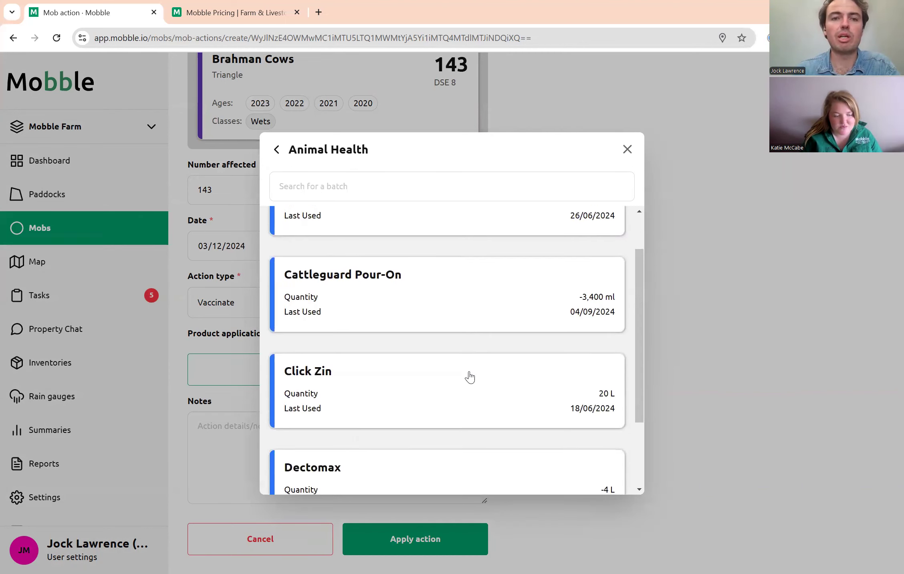
scroll(470, 377, down, 2)
scroll(491, 400, up, 3)
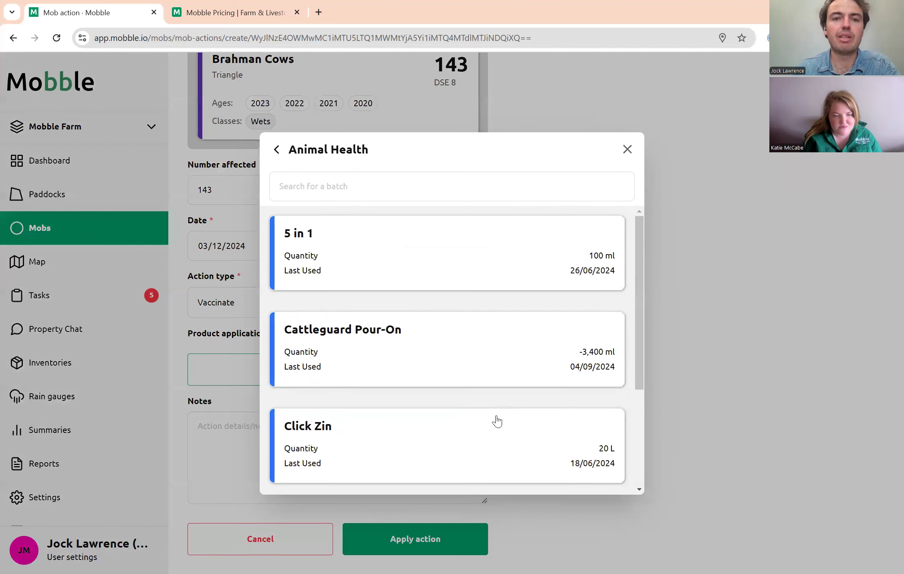
click(409, 259)
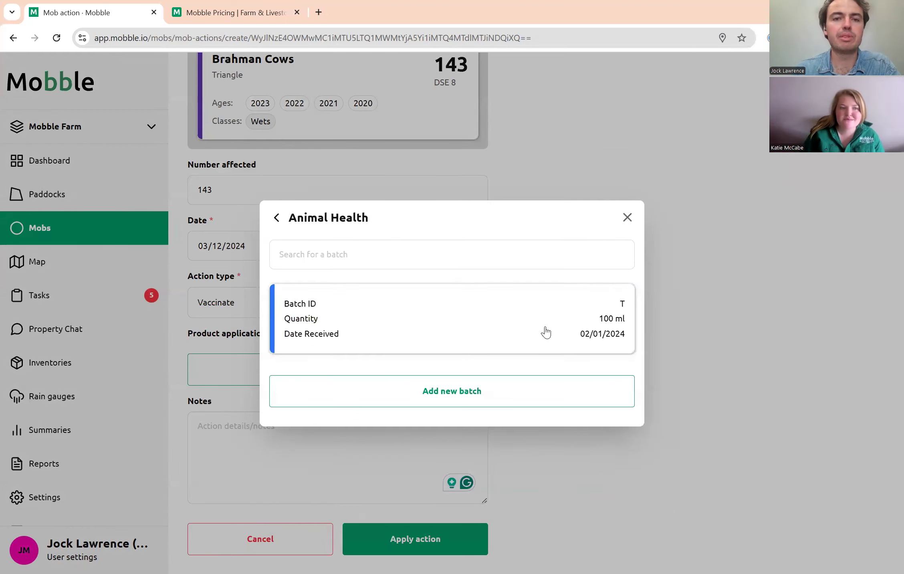
click(475, 329)
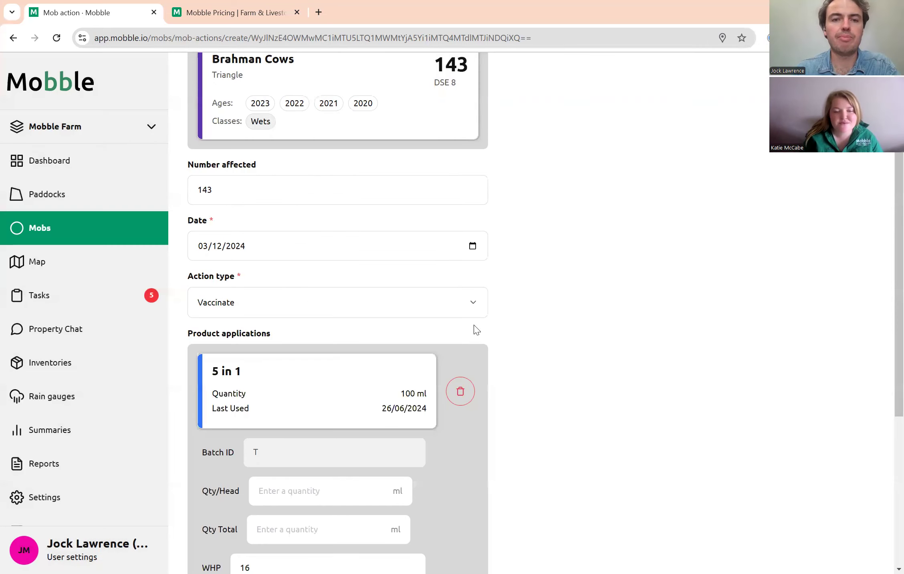
- Enter a 2 ml per-head dose, apply the 286 ml vaccination, and dismiss the used-up batch notice
scroll(221, 370, down, 3)
click(287, 363)
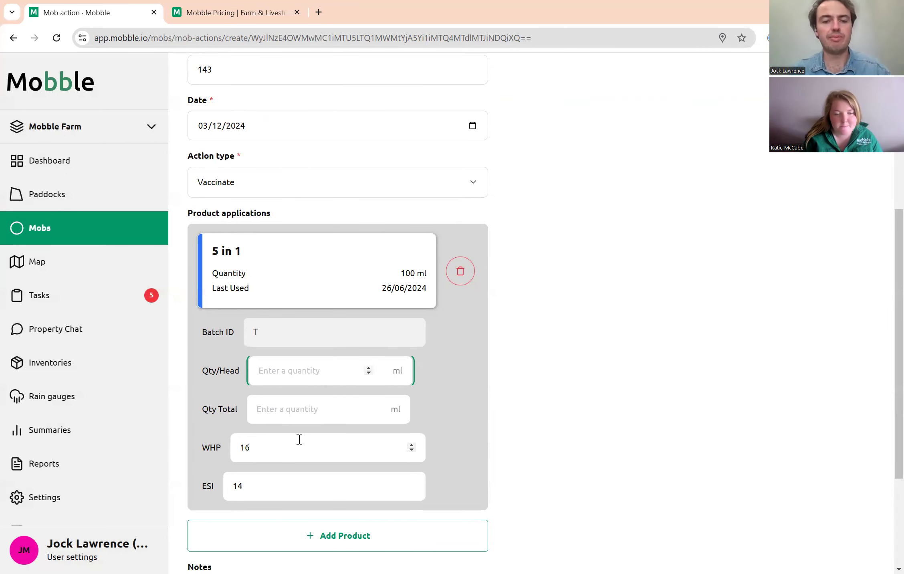
text(20)
key(BackSpace)
key(BackSpace)
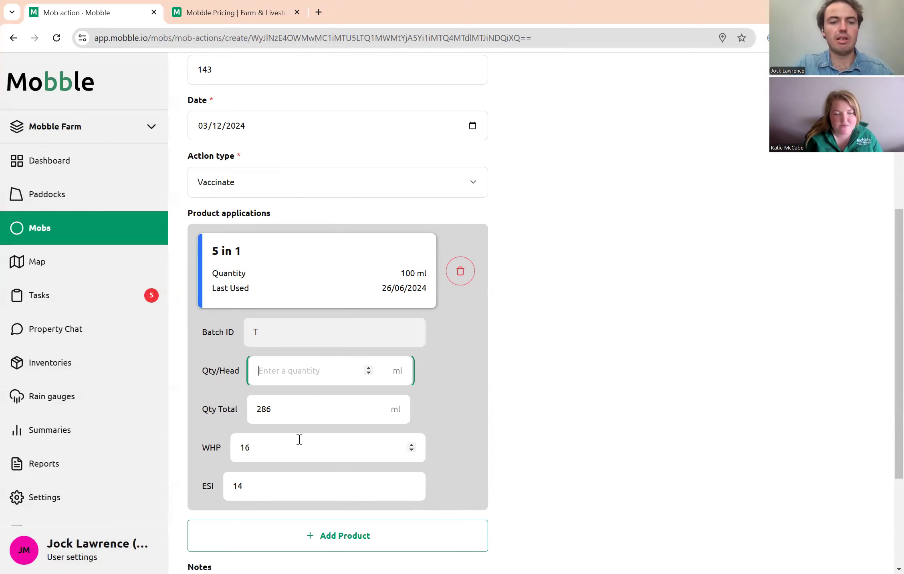
text(2)
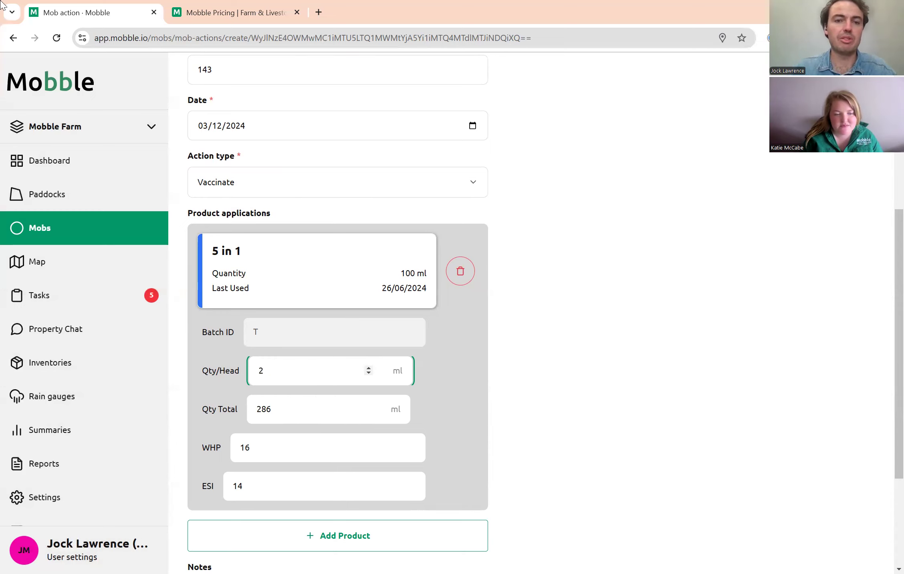
click(488, 421)
scroll(461, 385, down, 3)
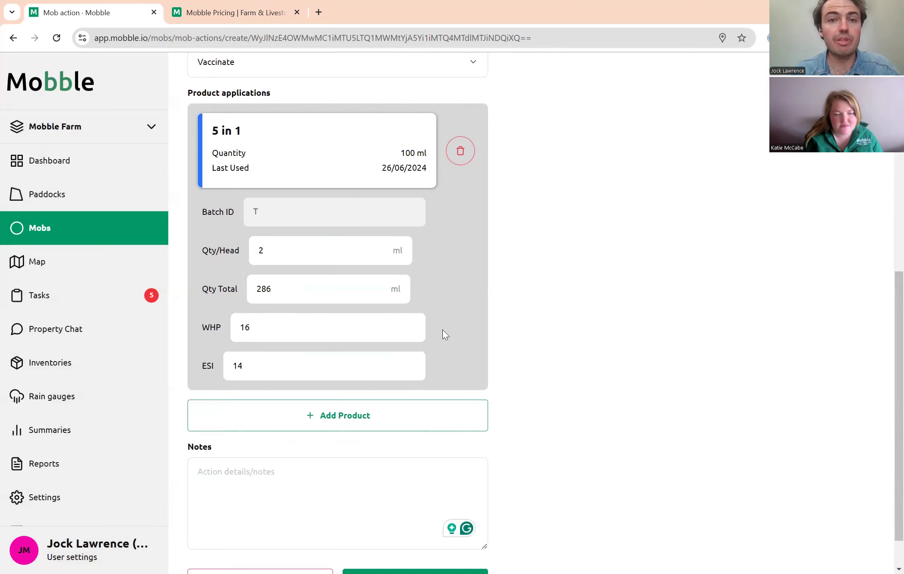
scroll(444, 335, up, 10)
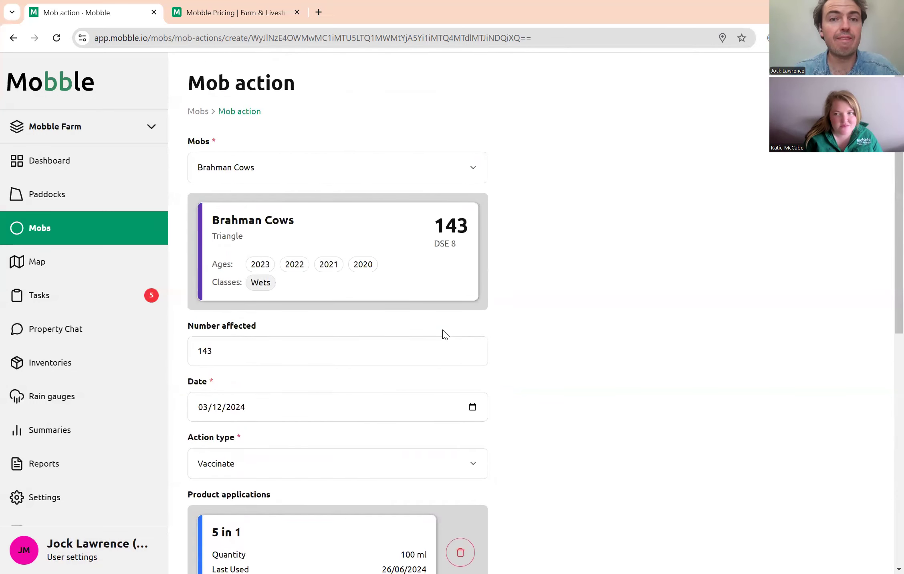
scroll(445, 335, down, 10)
scroll(284, 478, down, 1)
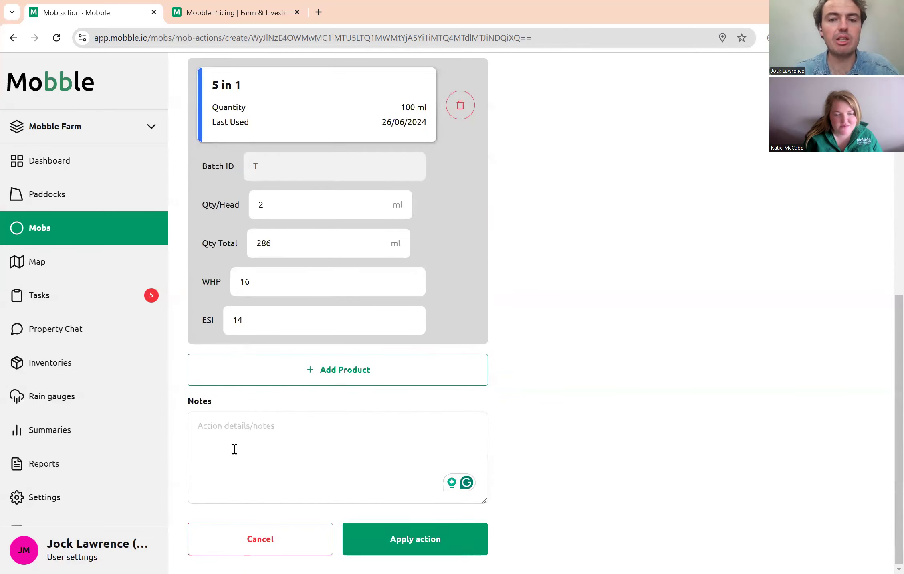
click(396, 537)
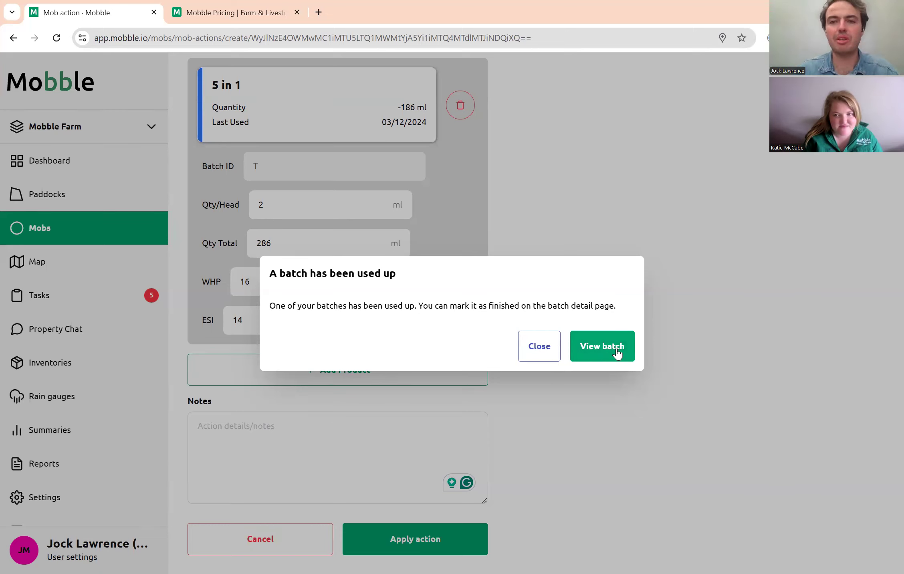
click(542, 353)
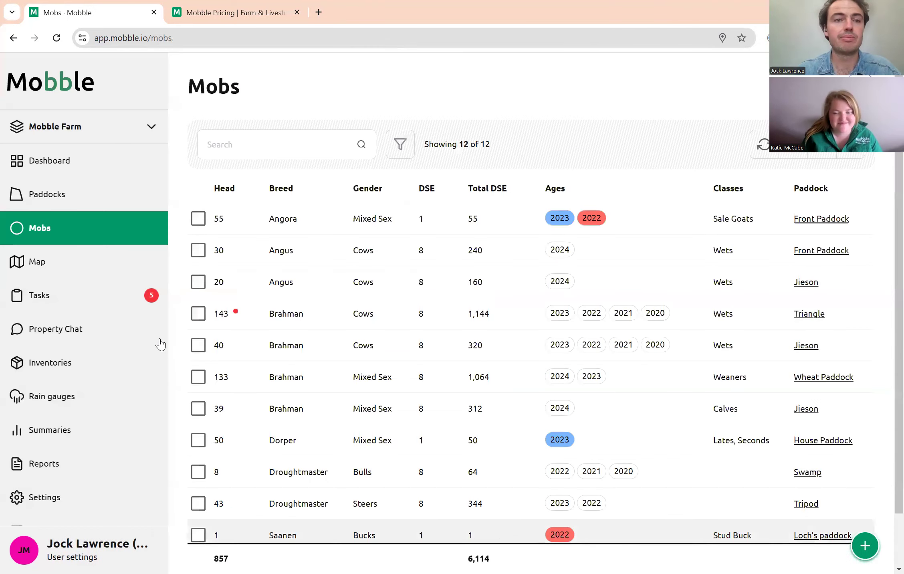
- View the Brahman Cows mob from Triangle's map marker and highlight its 19/12/2024 Safe Date
click(61, 266)
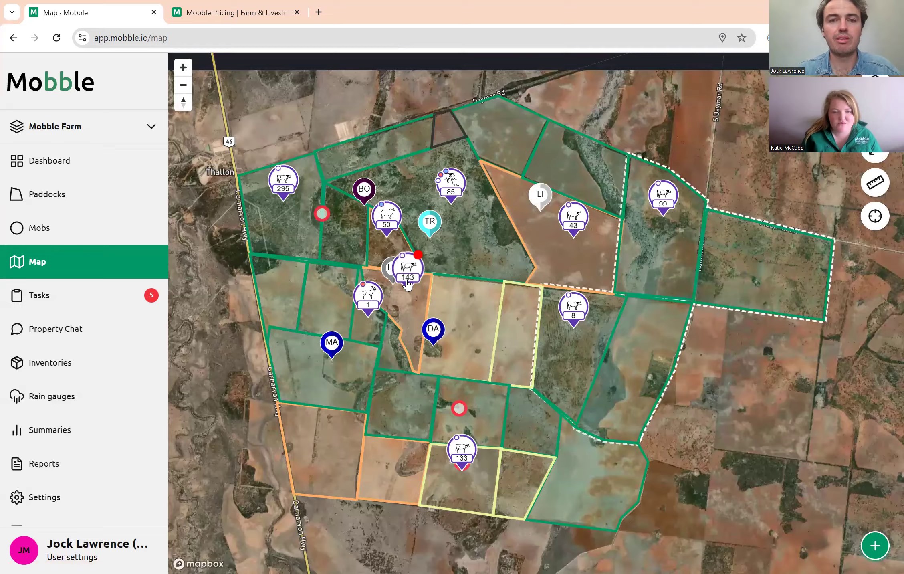
scroll(419, 280, up, 5)
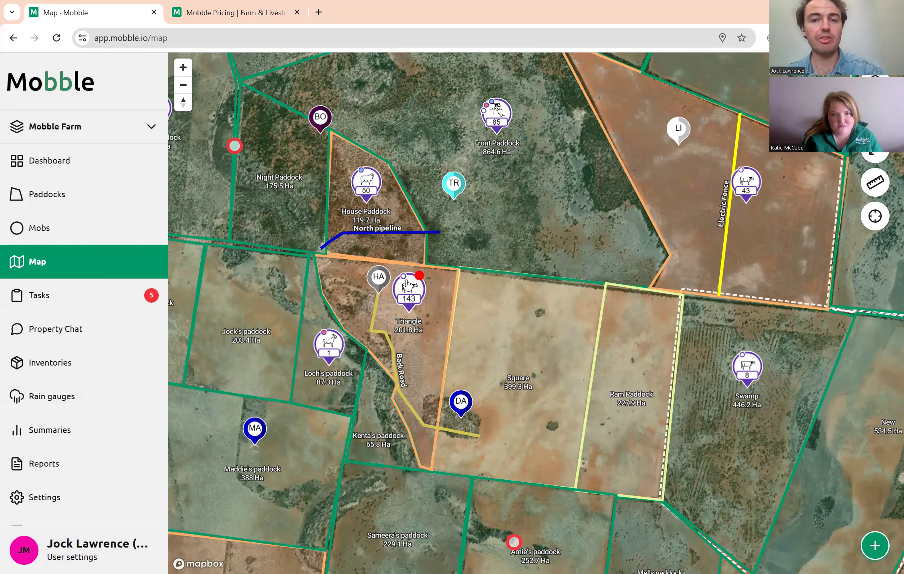
click(412, 295)
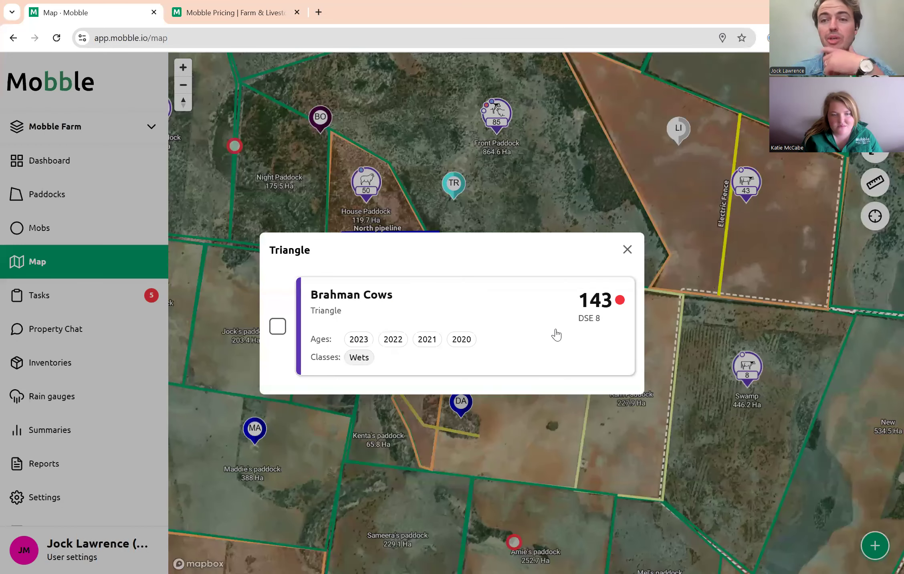
click(537, 343)
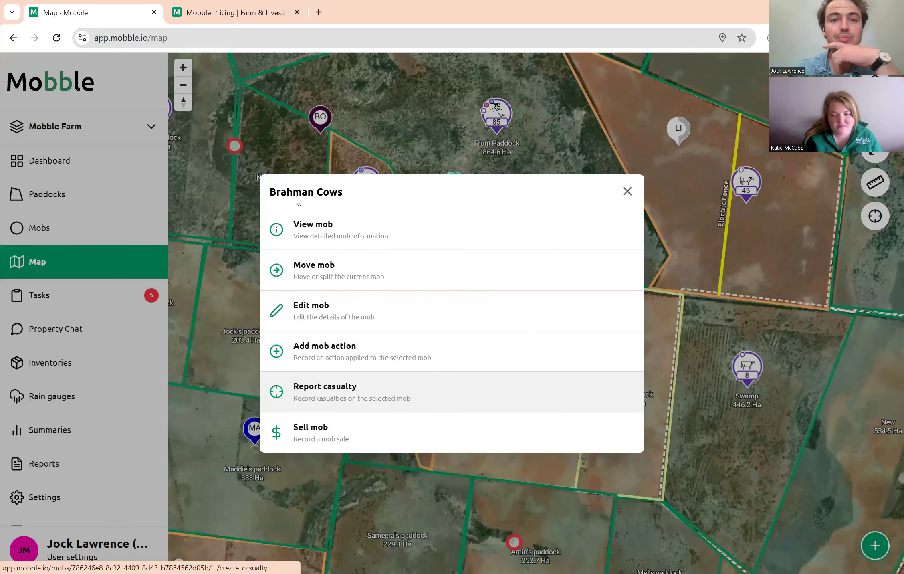
click(319, 234)
mouse_move(240, 452)
mouse_down()
mouse_move(184, 456)
mouse_move(195, 460)
mouse_move(178, 440)
mouse_move(195, 452)
mouse_move(246, 454)
mouse_up()
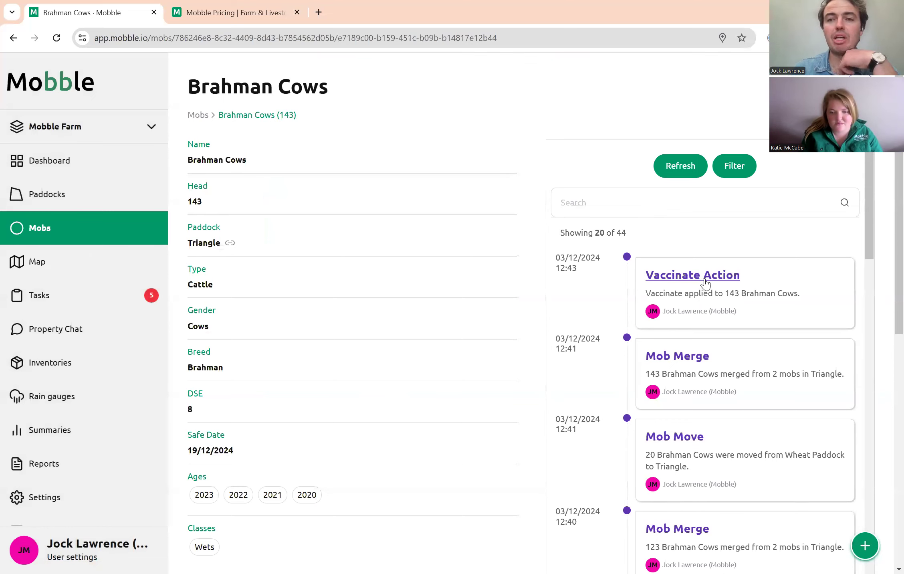
click(683, 276)
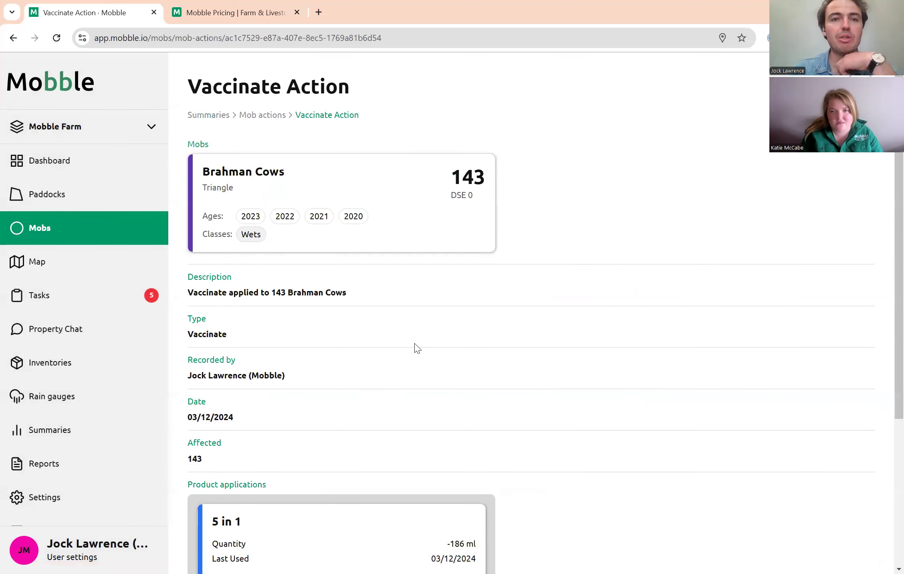
click(13, 38)
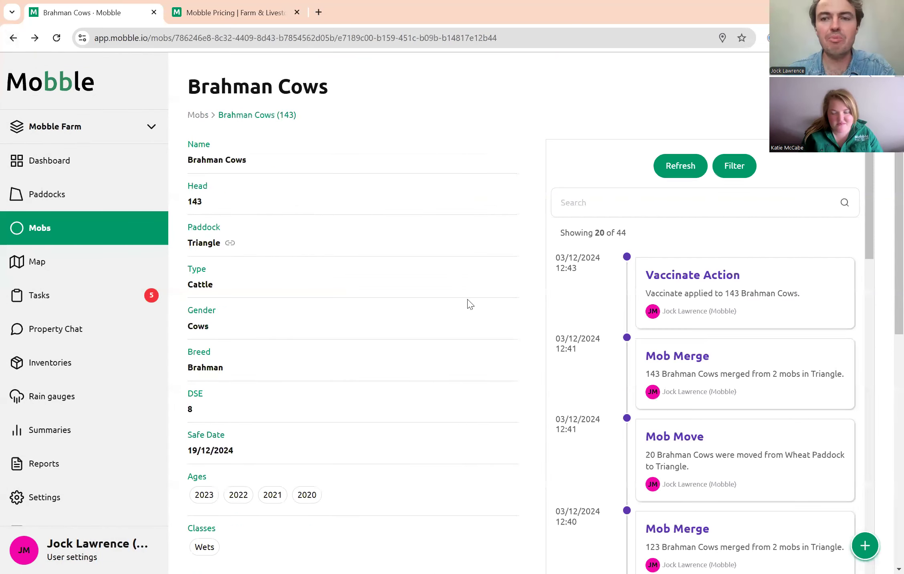
scroll(299, 419, down, 1)
triple_click(214, 393)
scroll(227, 361, up, 1)
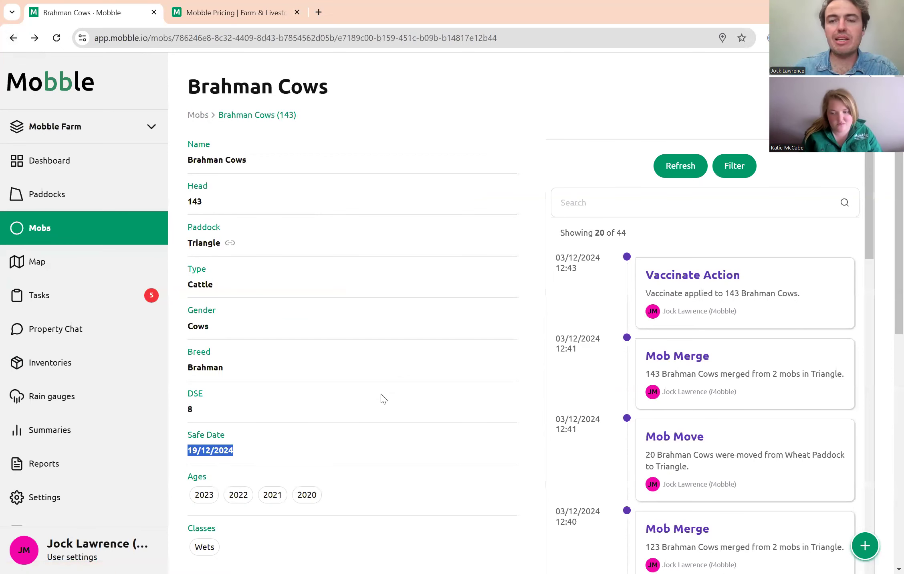
click(323, 464)
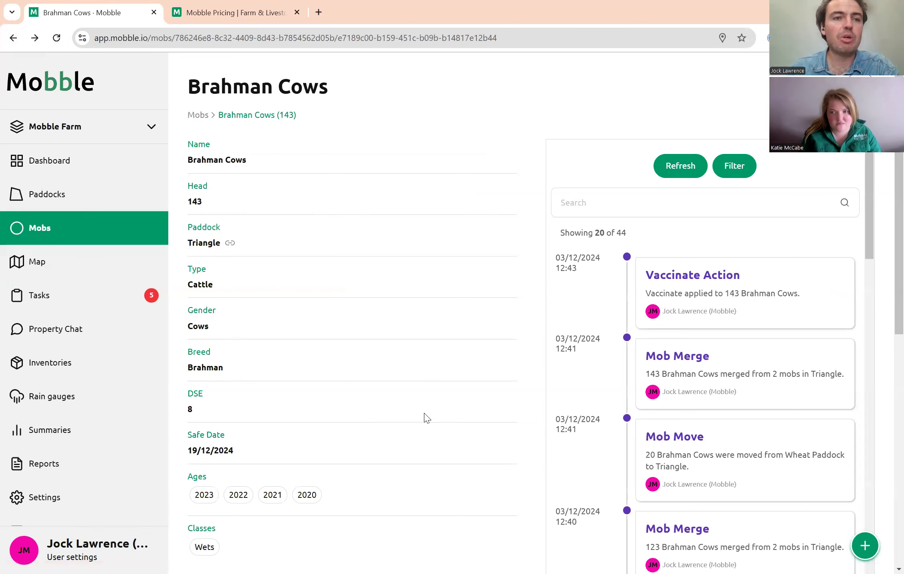
scroll(483, 409, down, 10)
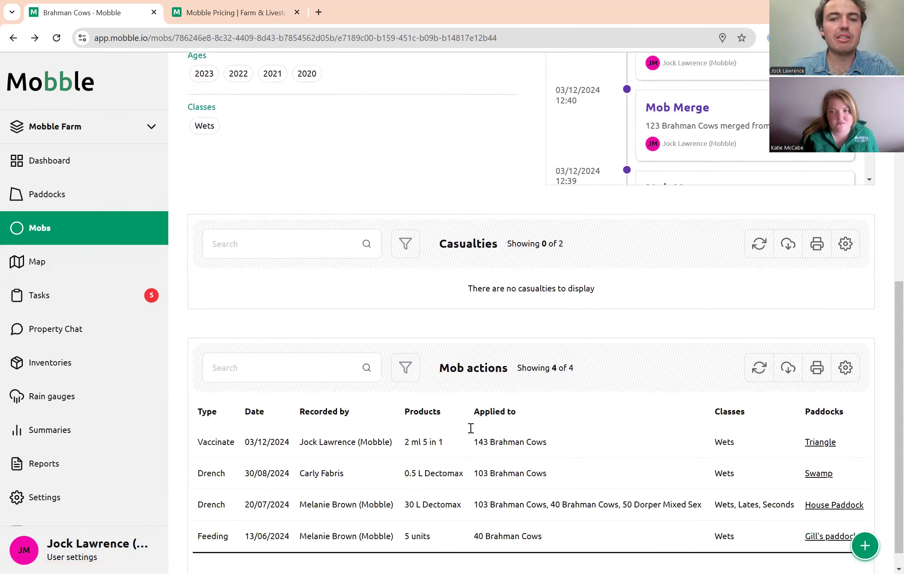
scroll(441, 312, up, 10)
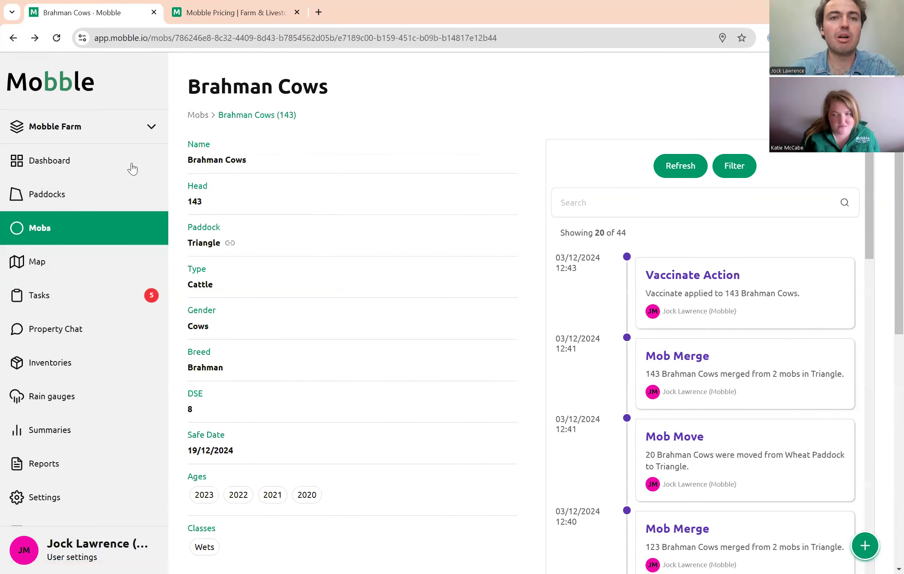
scroll(376, 314, down, 10)
scroll(469, 316, down, 1)
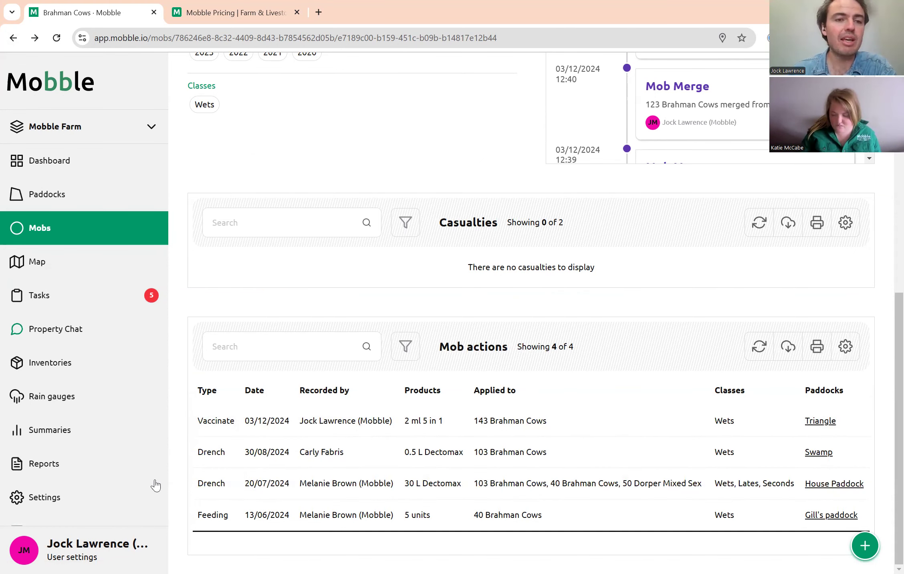
- Open the Mob Actions summary listing all 21 mob actions
click(58, 428)
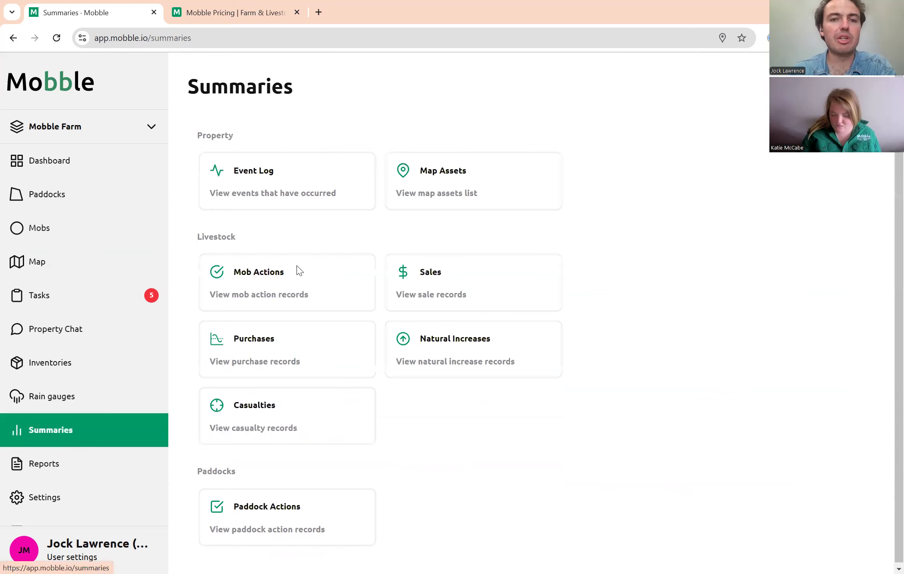
click(232, 288)
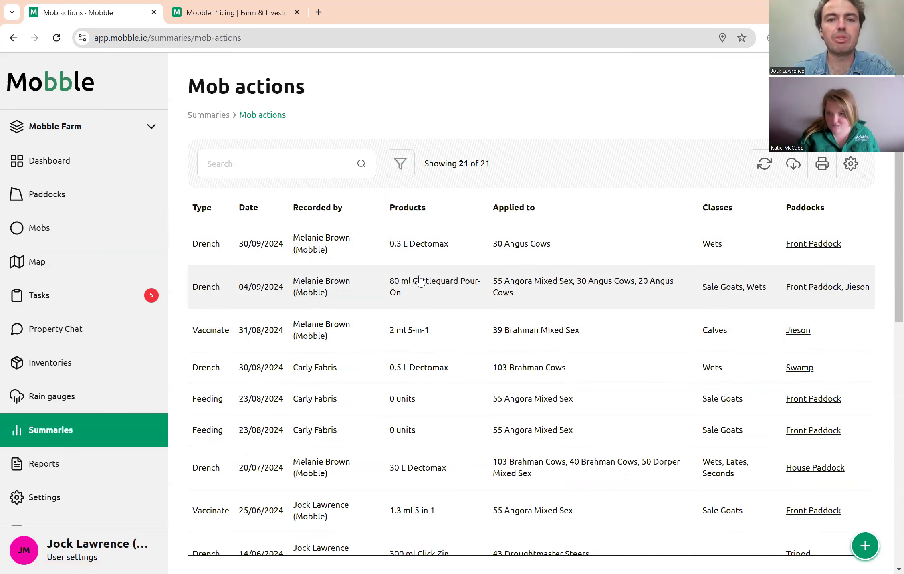
scroll(436, 415, down, 3)
scroll(434, 401, up, 3)
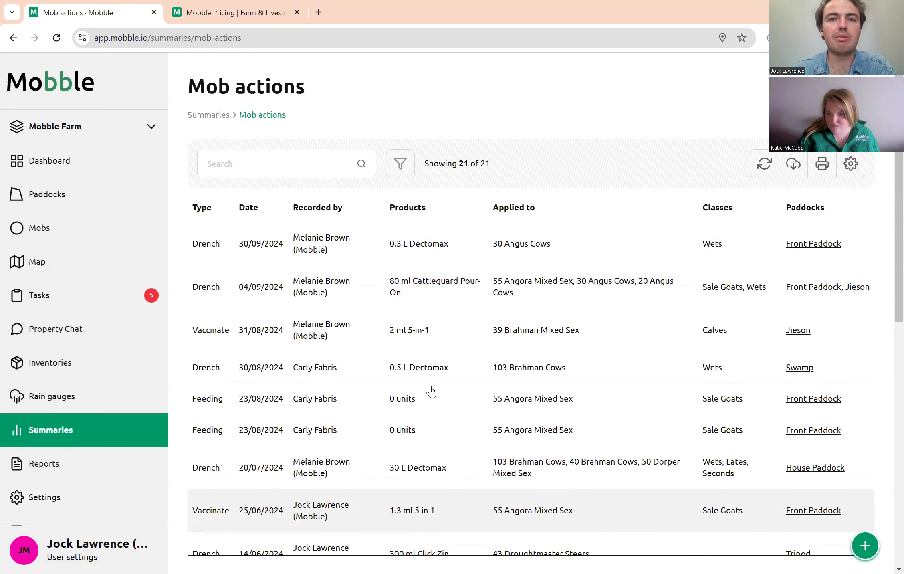
scroll(445, 277, down, 10)
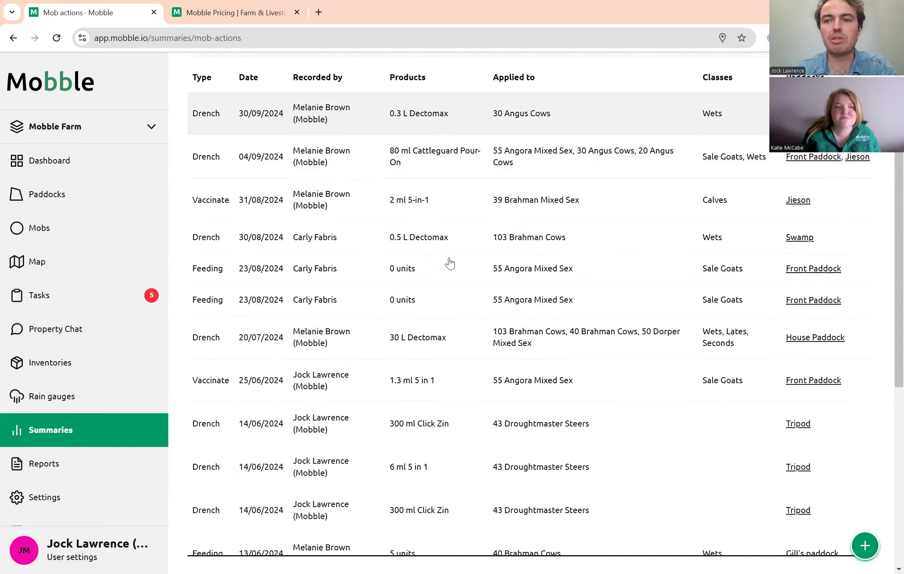
scroll(473, 340, up, 8)
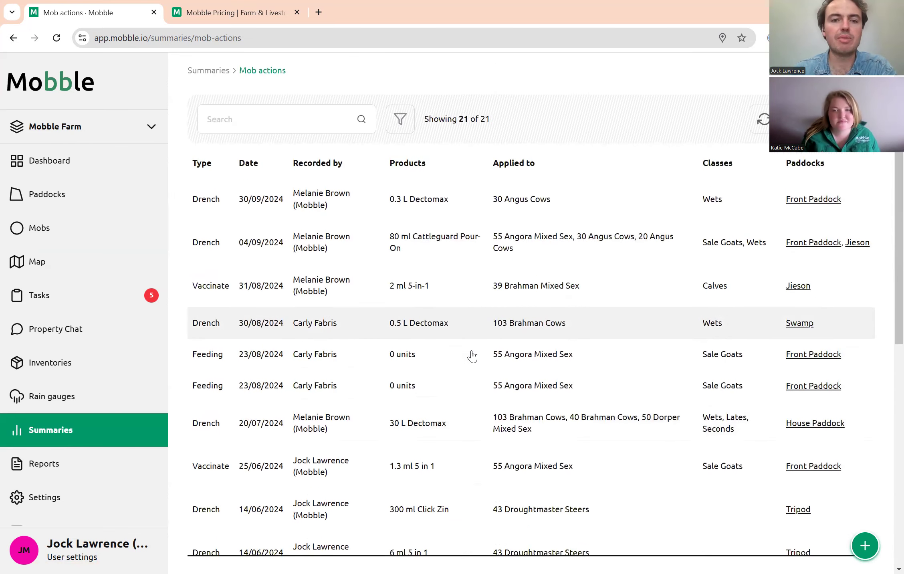
scroll(473, 354, down, 2)
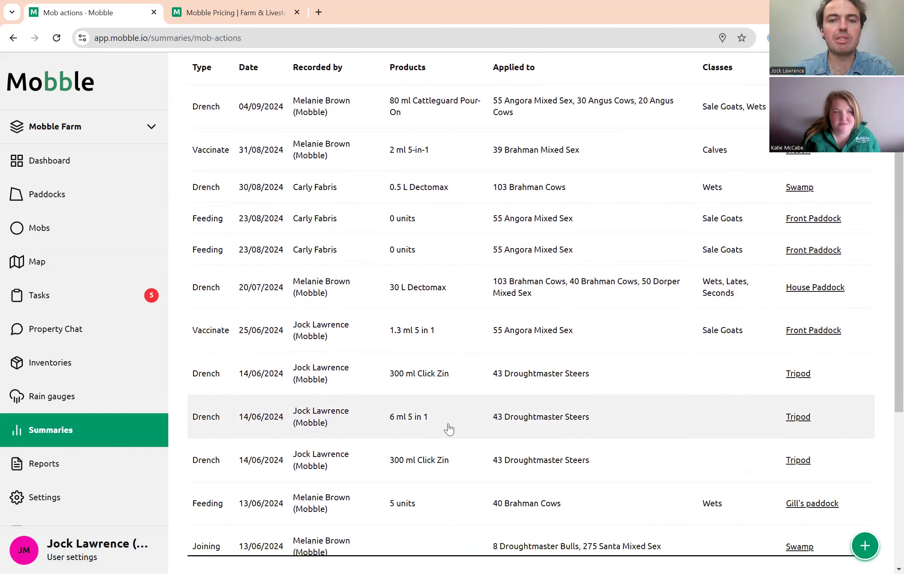
scroll(448, 427, up, 5)
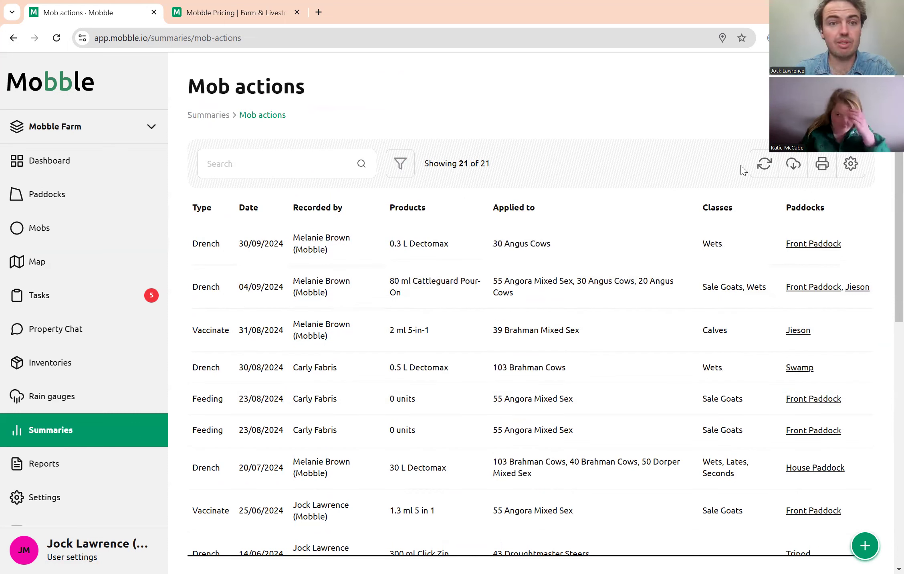
- Sort by date newest first and open the 03/12/2024 Brahman Cows Vaccinate record
click(249, 208)
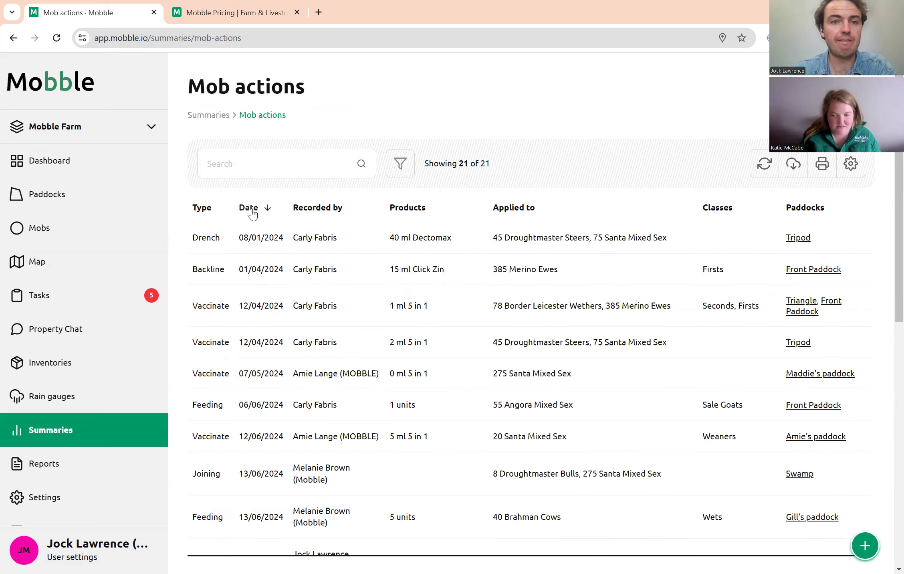
click(251, 208)
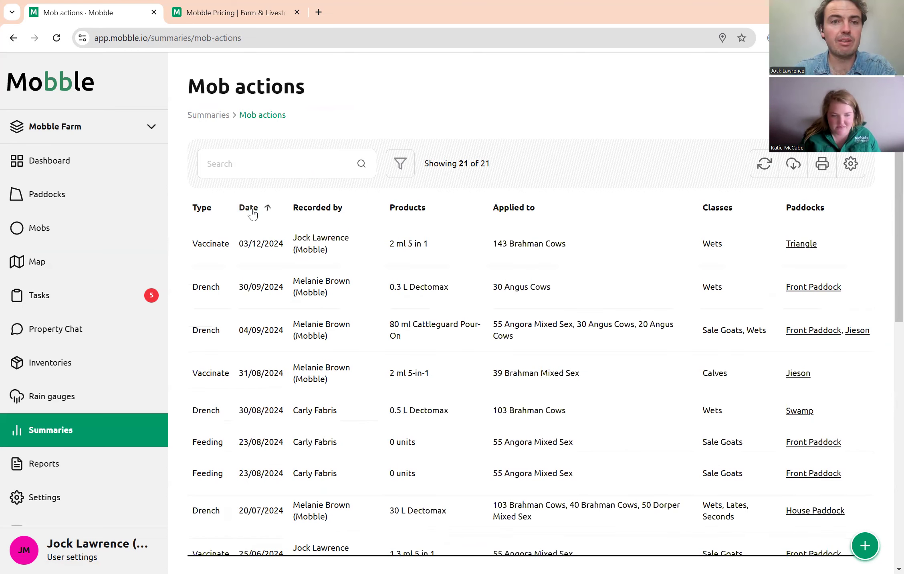
click(425, 253)
scroll(417, 382, down, 4)
scroll(414, 380, up, 4)
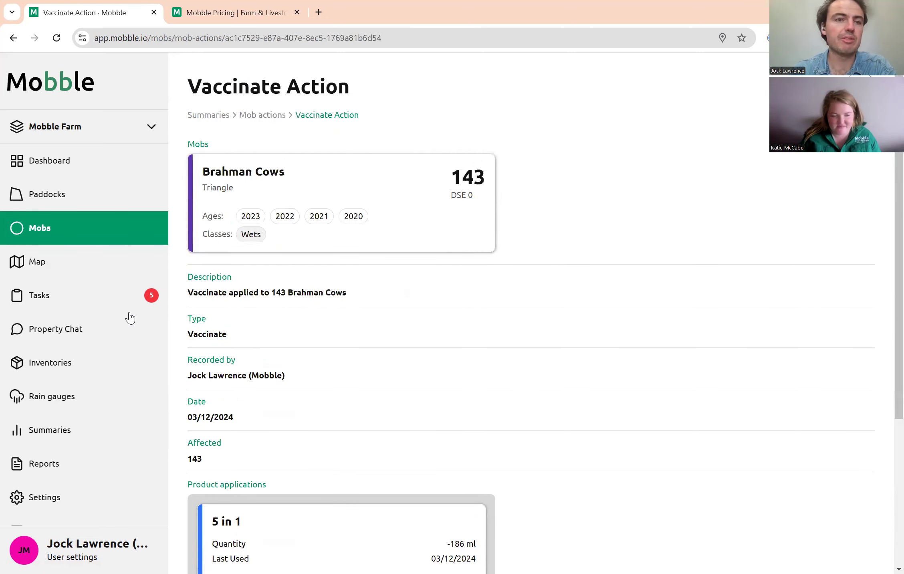
- Centre the map on Triangle and Square paddocks, then go to the Inventories overview
click(59, 265)
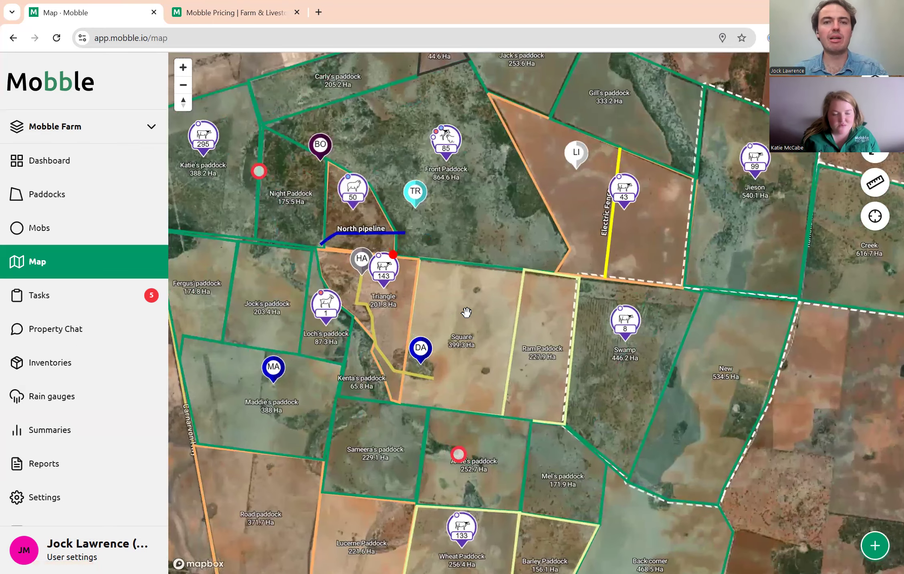
scroll(466, 312, up, 2)
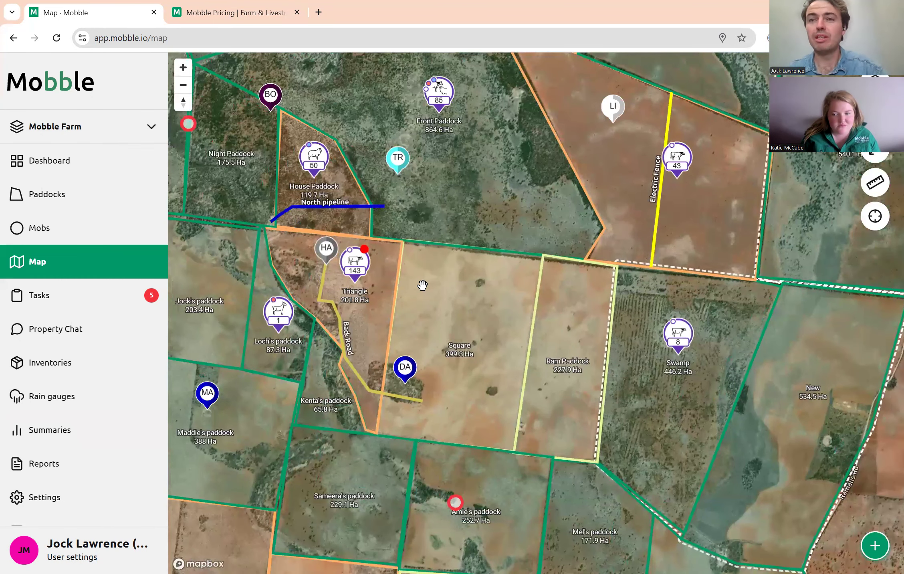
drag(392, 311, 477, 314)
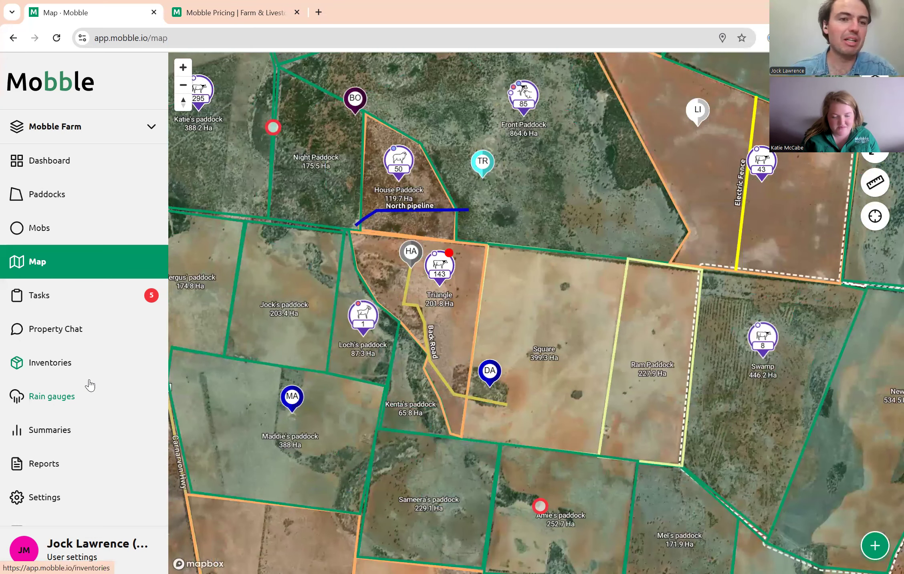
click(63, 368)
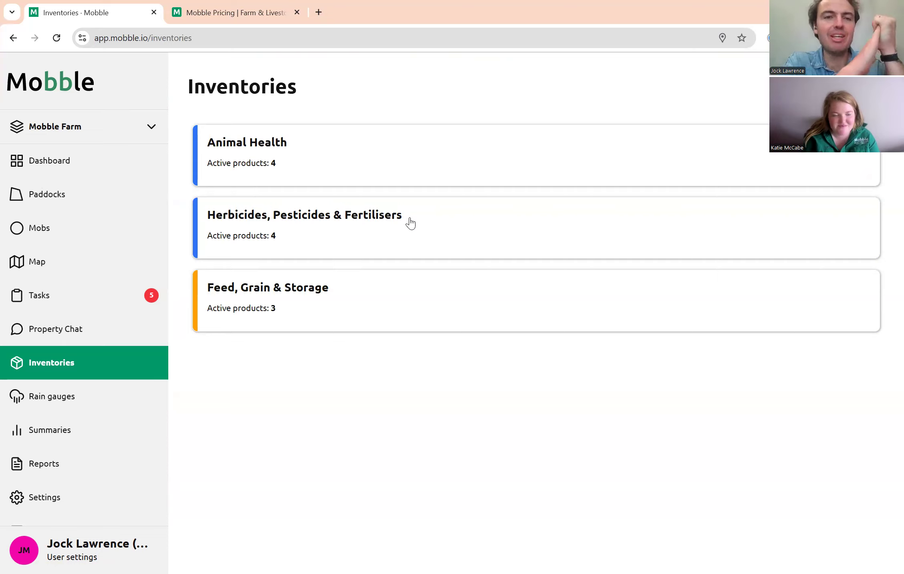
- In Animal Health inventory, bring up the options for 5 in 1, currently at -186 ml
click(292, 145)
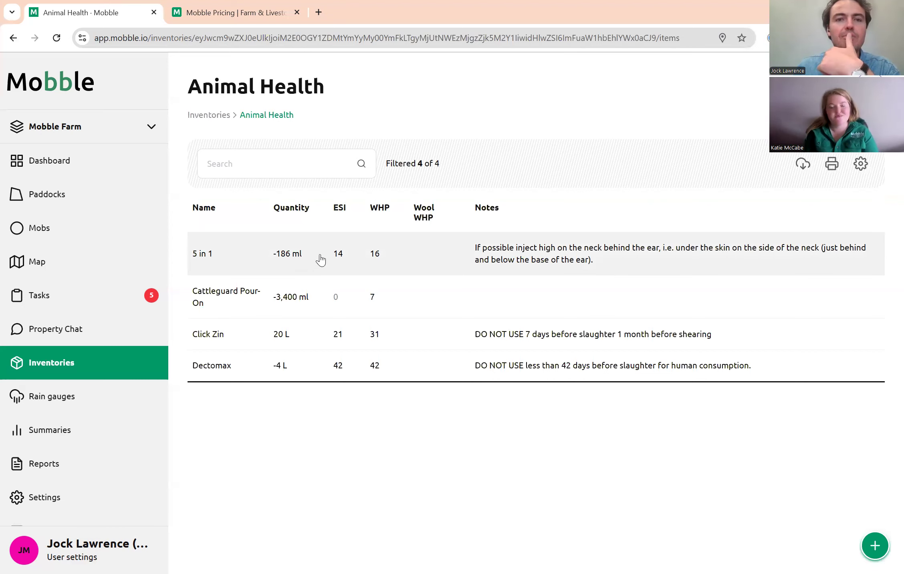
click(335, 267)
click(629, 253)
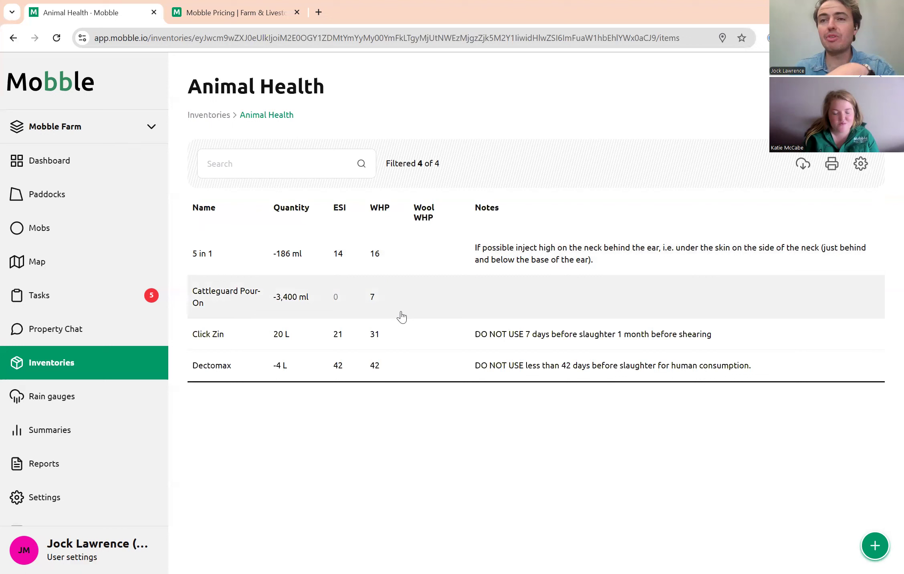
click(875, 545)
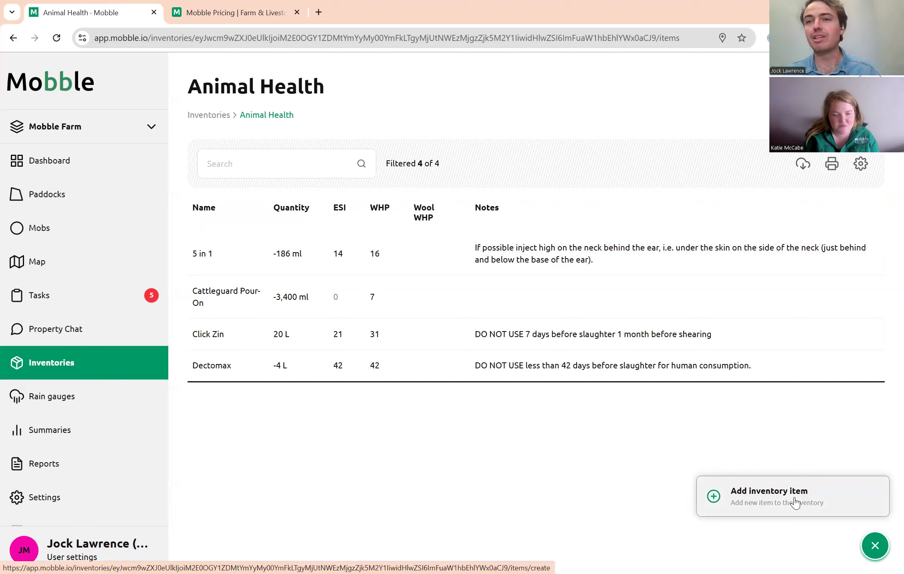
click(341, 266)
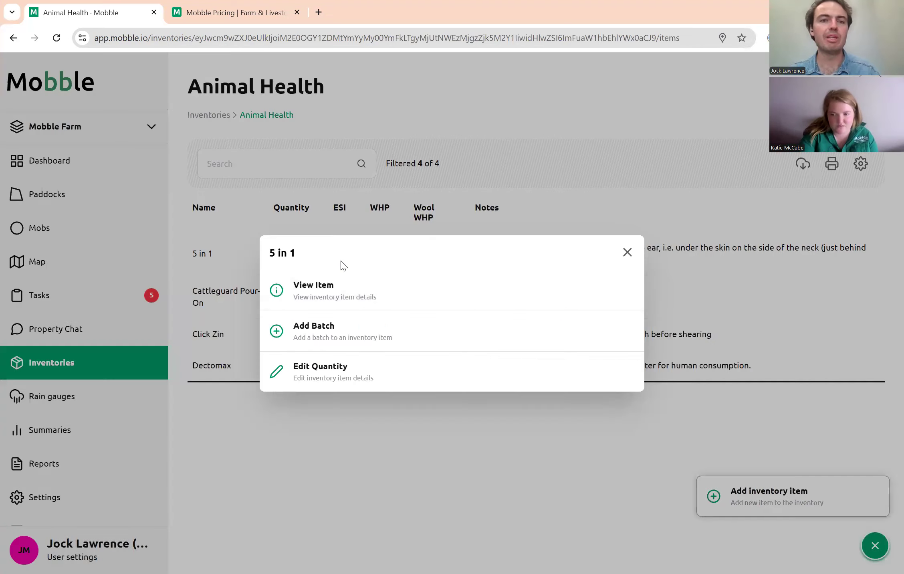
- Fill the Add new batch form for 5 in 1 with Batch ID 2345yuig and 500 ml
click(325, 339)
click(226, 222)
text(2345yuig)
click(252, 284)
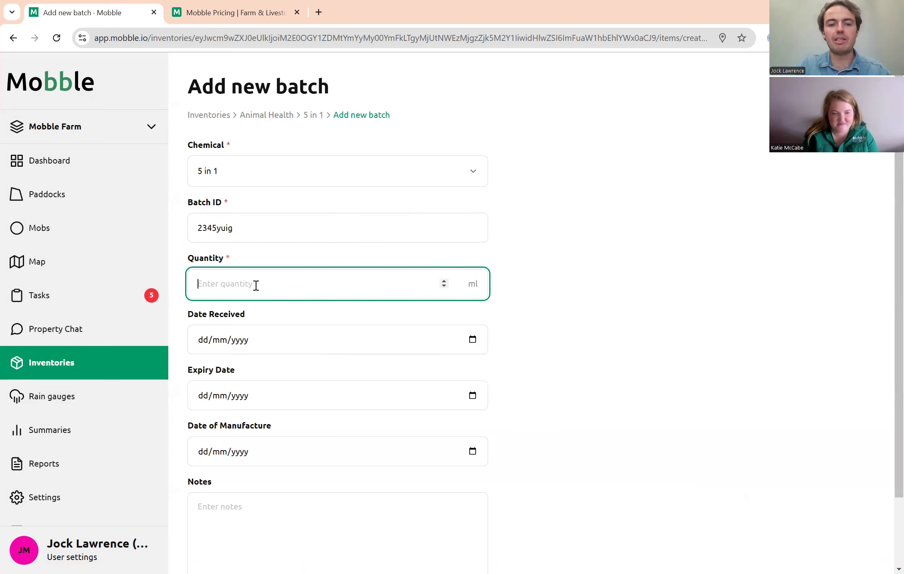
text(500)
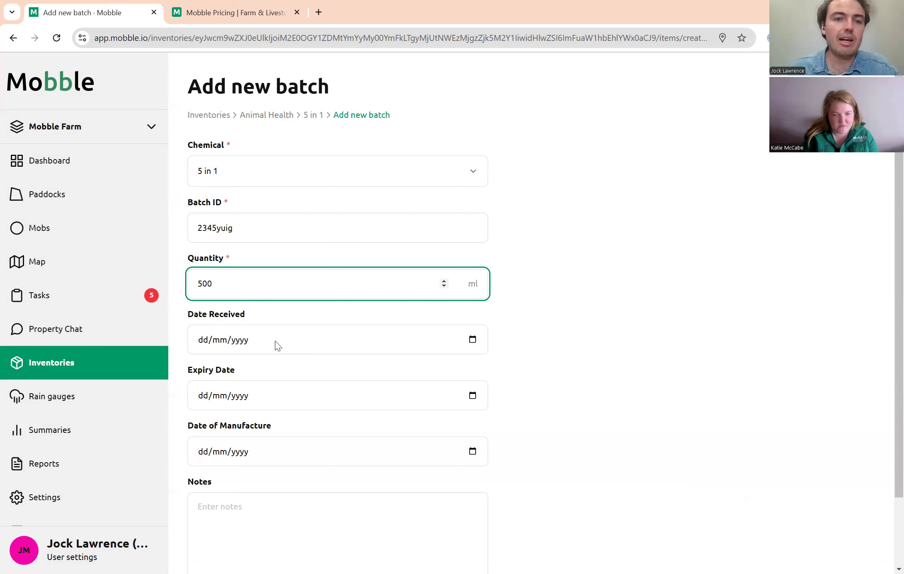
scroll(304, 344, down, 1)
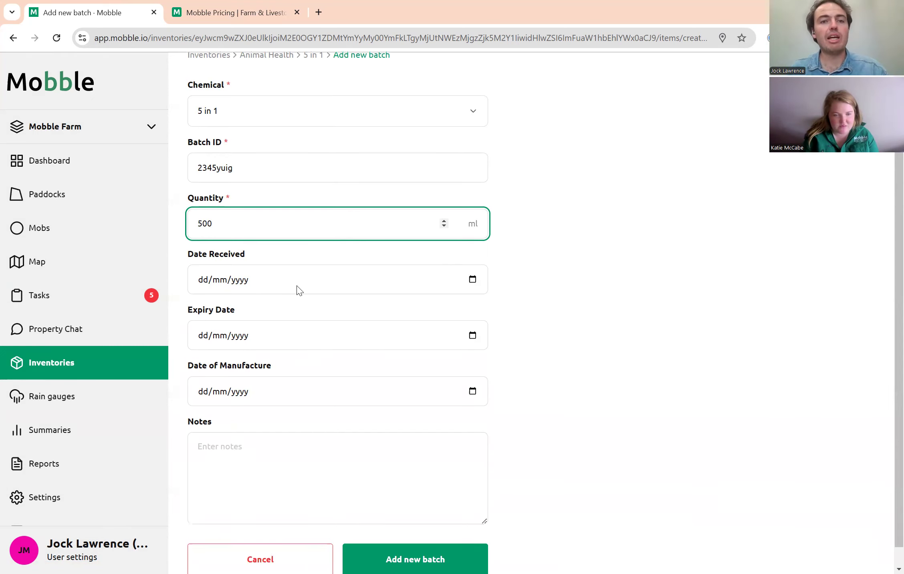
scroll(299, 317, down, 1)
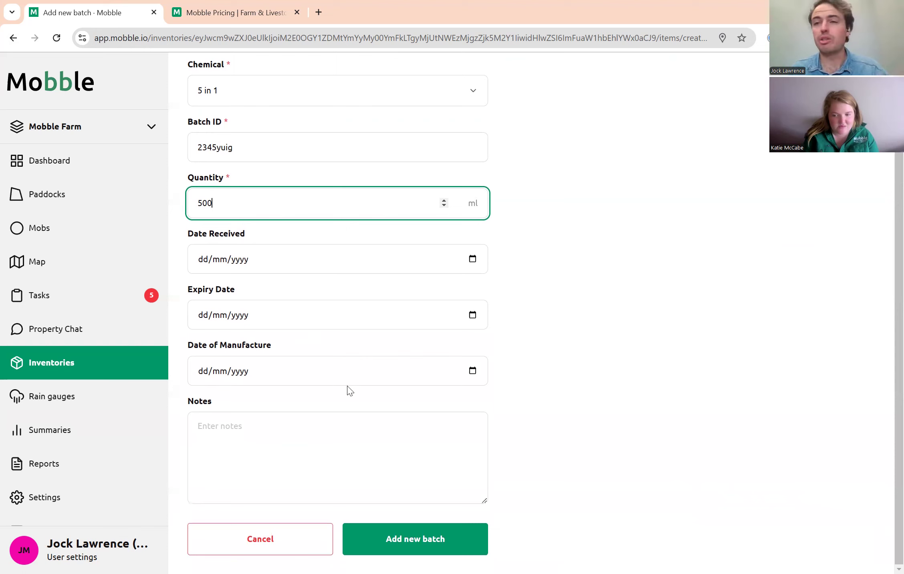
- Save batch 2345yuig and reload to confirm 5 in 1 stock now reads 314 ml
click(452, 549)
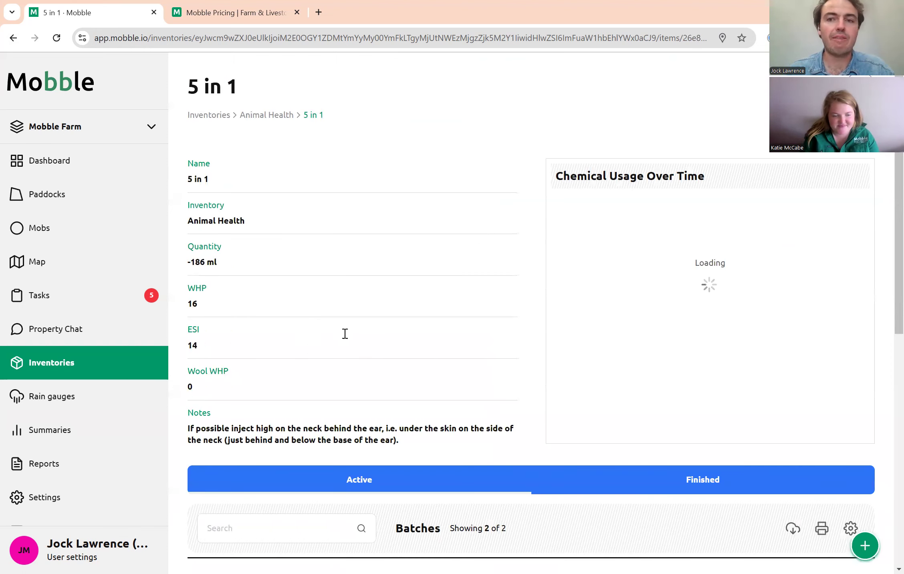
scroll(458, 396, down, 10)
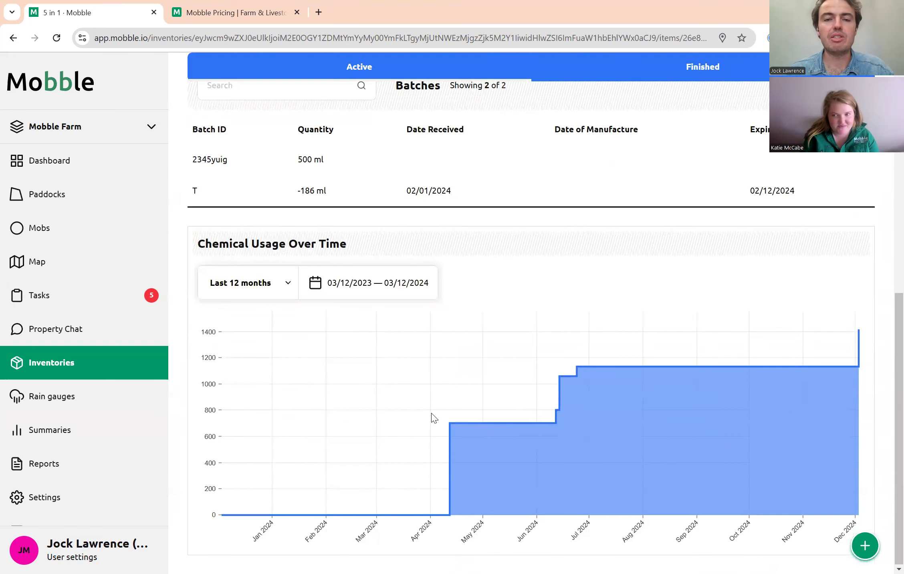
scroll(501, 361, up, 9)
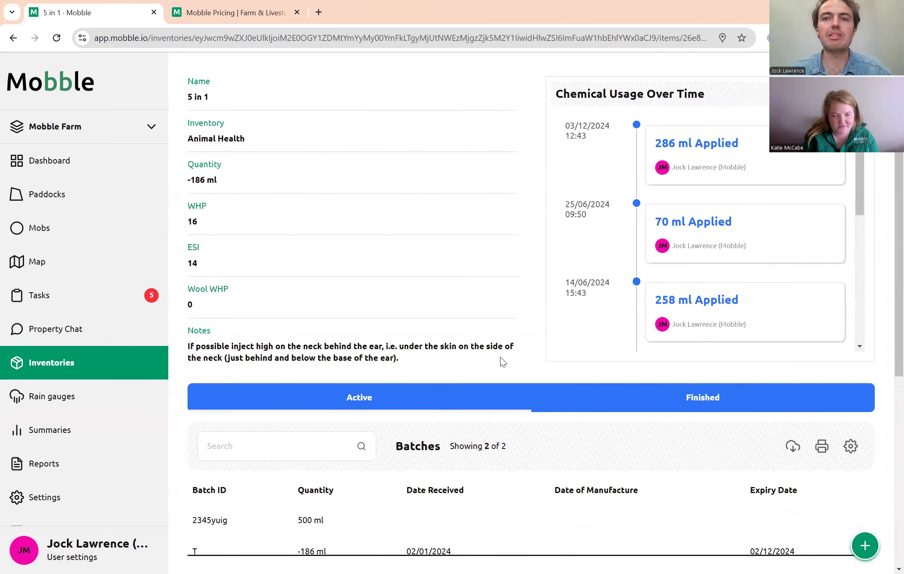
scroll(401, 349, up, 2)
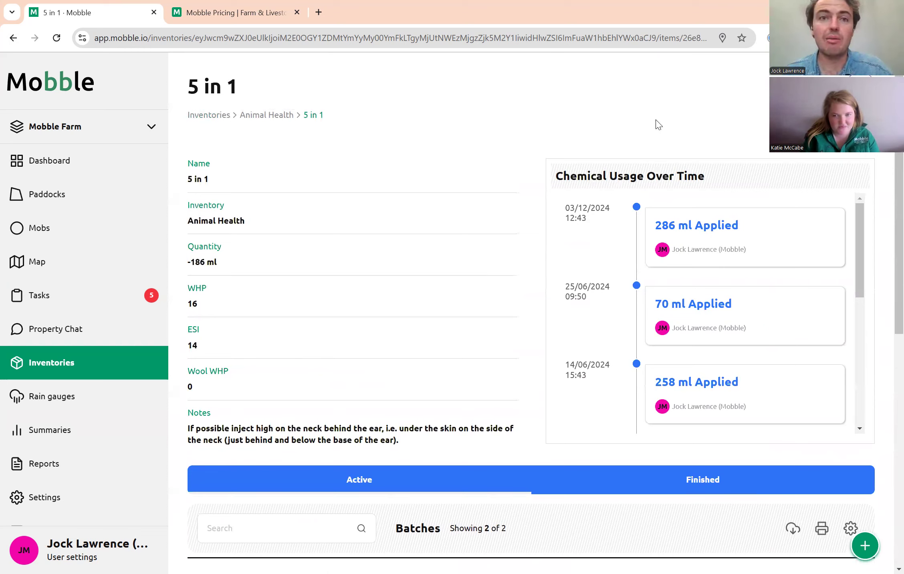
key(F5)
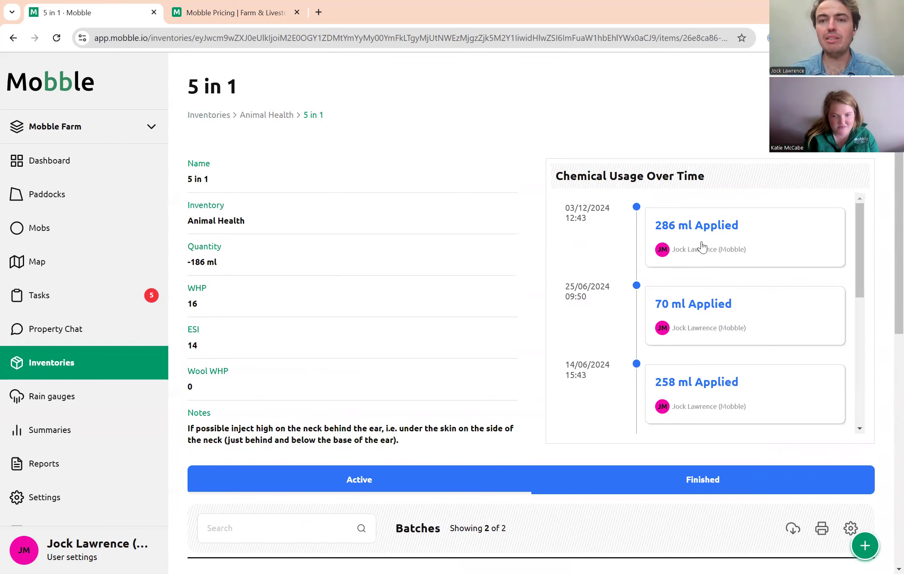
scroll(431, 267, down, 7)
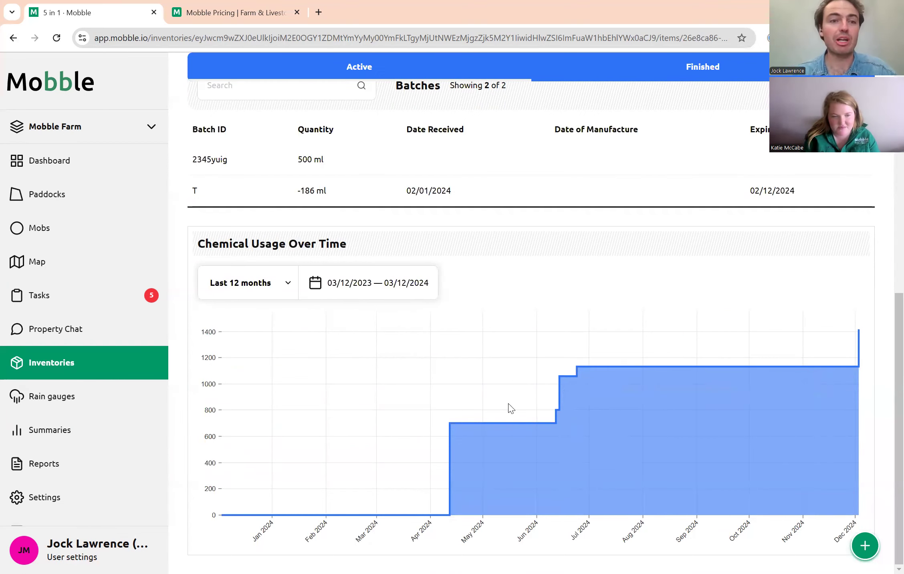
scroll(414, 454, up, 5)
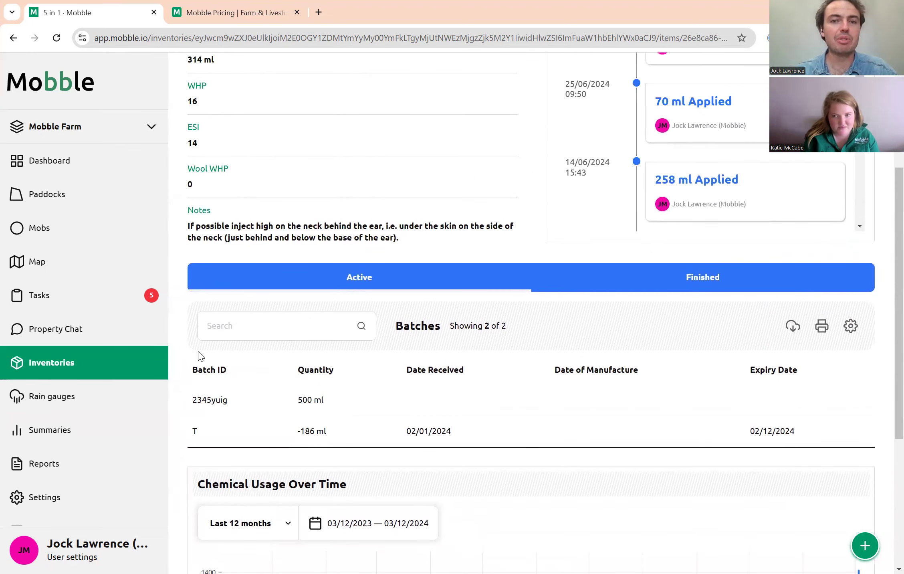
scroll(424, 320, up, 5)
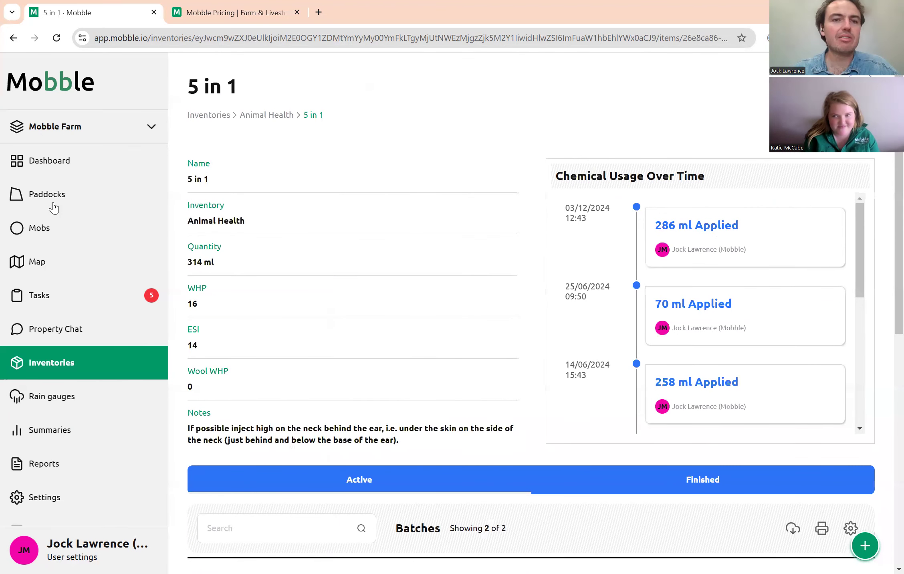
- Start an action on Square paddock, cancel it unapplied, and go back to the map
click(39, 270)
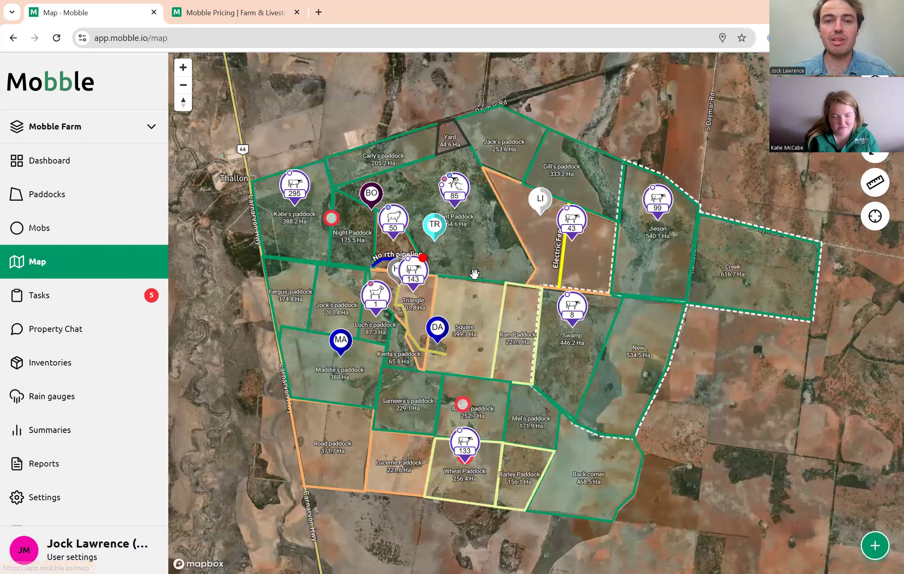
scroll(474, 274, up, 5)
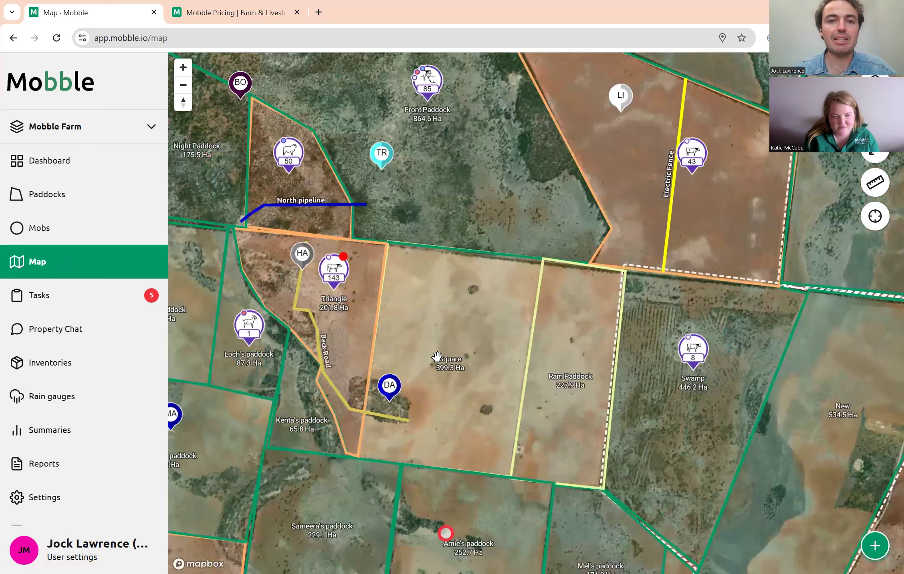
click(428, 317)
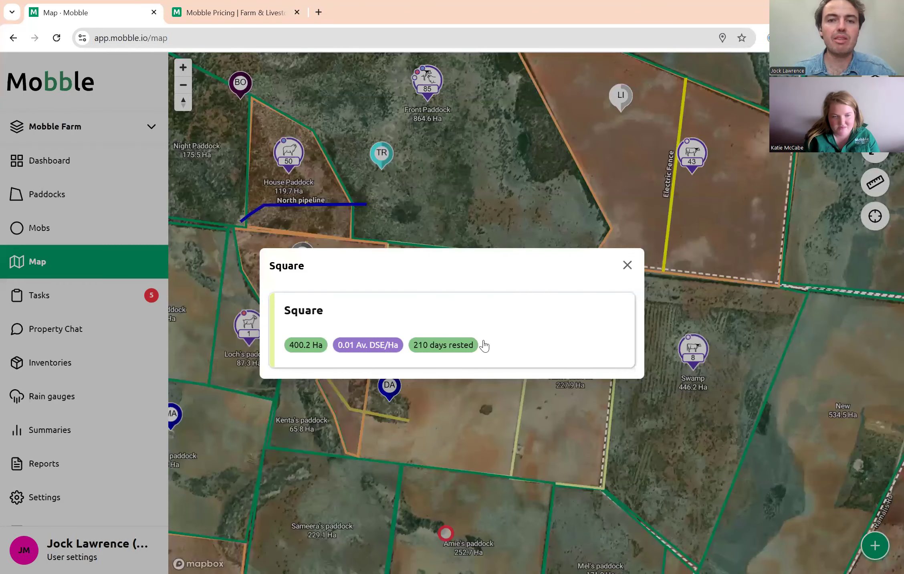
click(479, 329)
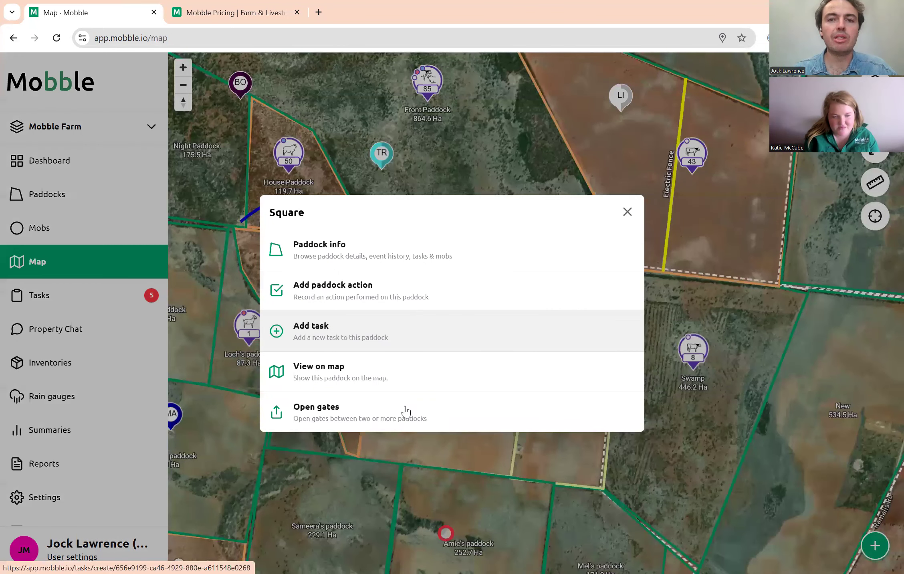
click(361, 288)
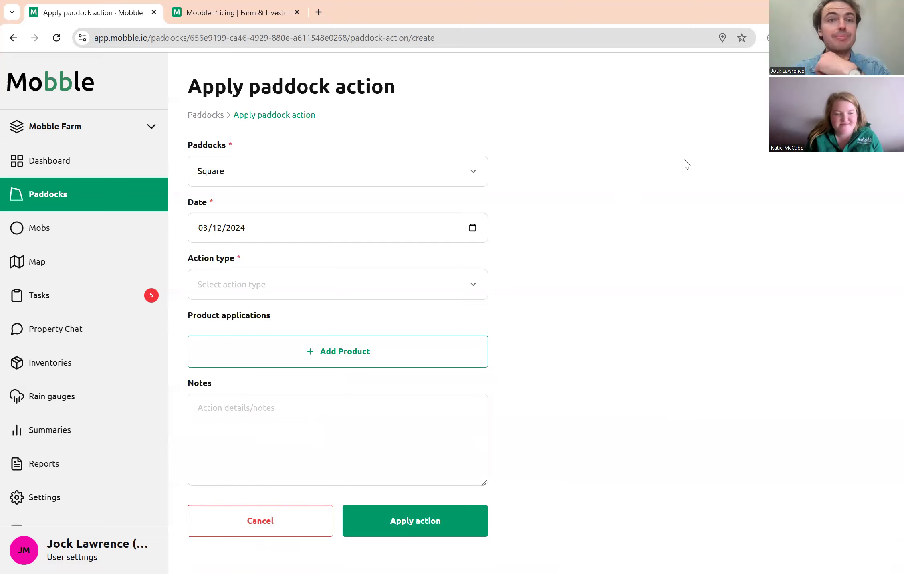
click(309, 512)
click(49, 263)
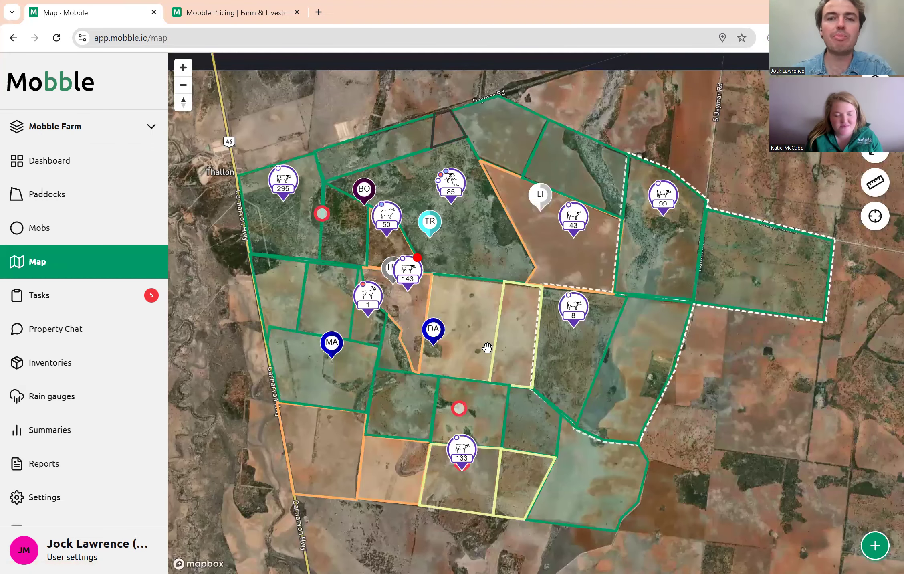
- Pan past Jieson to Creek paddock and expand Creek's paddock action menu
scroll(609, 397, up, 1)
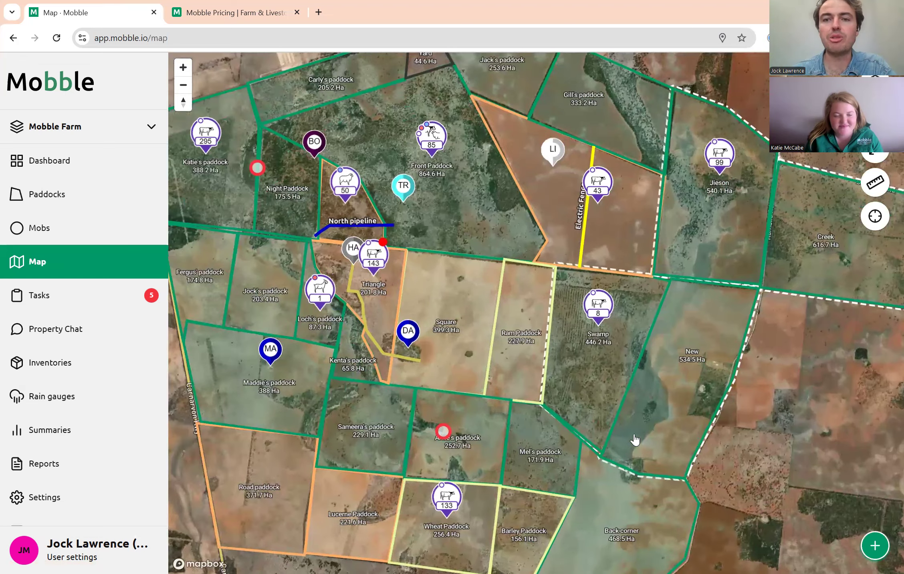
drag(635, 440, 565, 486)
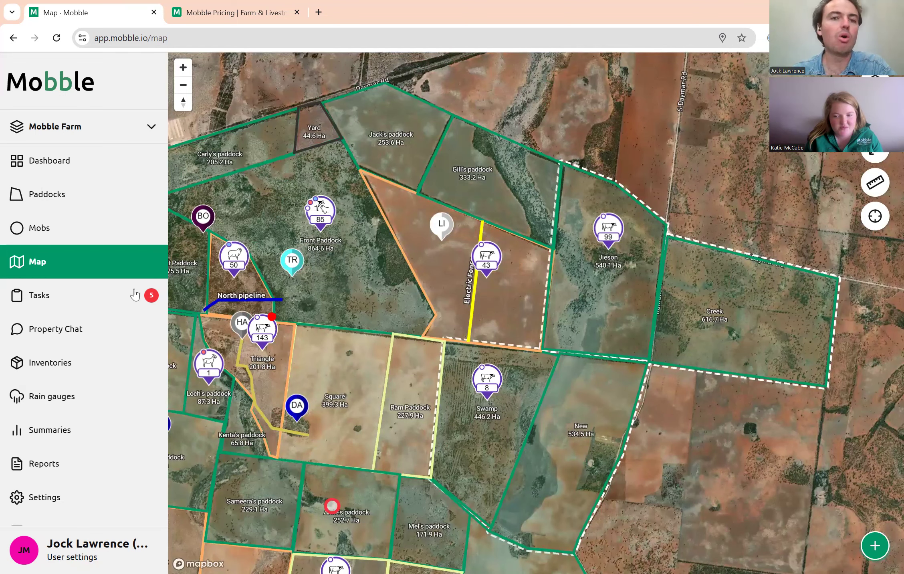
click(638, 298)
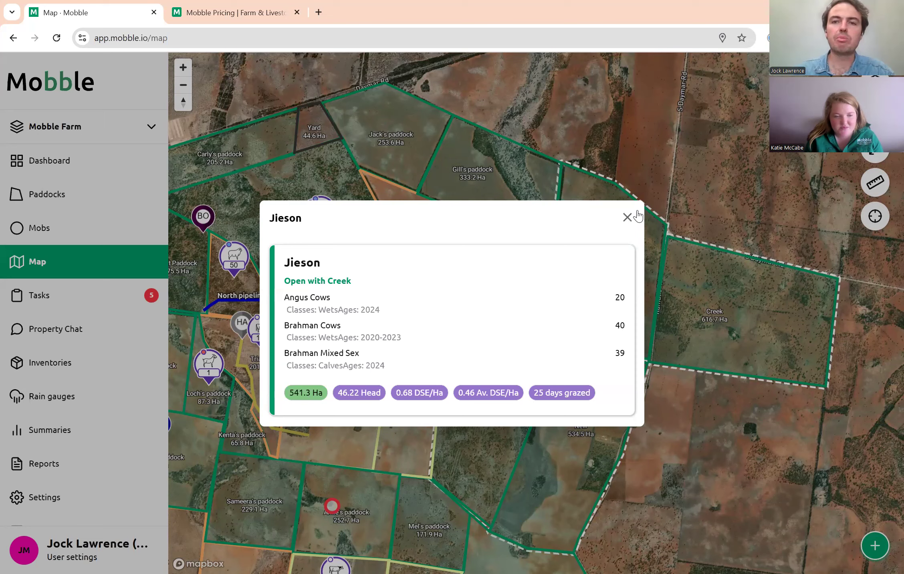
click(628, 218)
scroll(677, 341, up, 2)
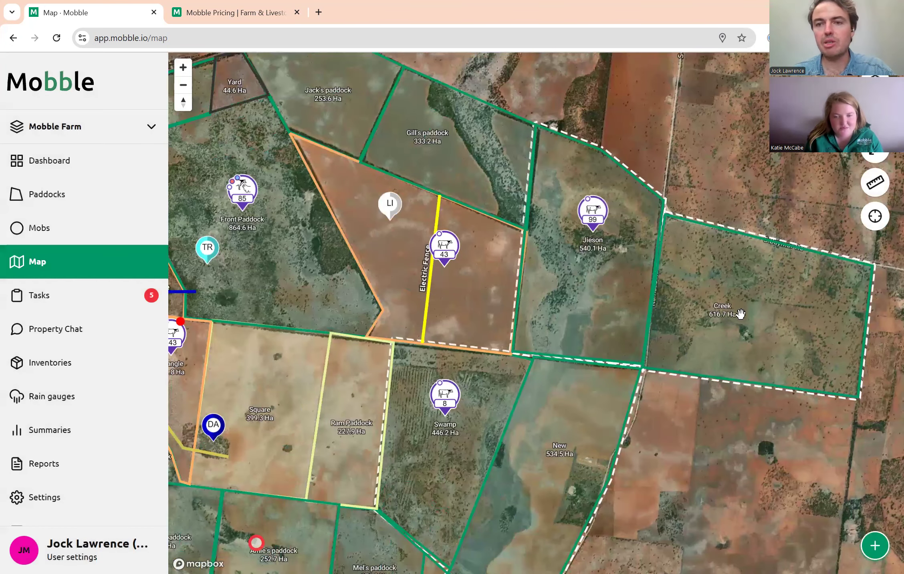
drag(715, 360, 589, 377)
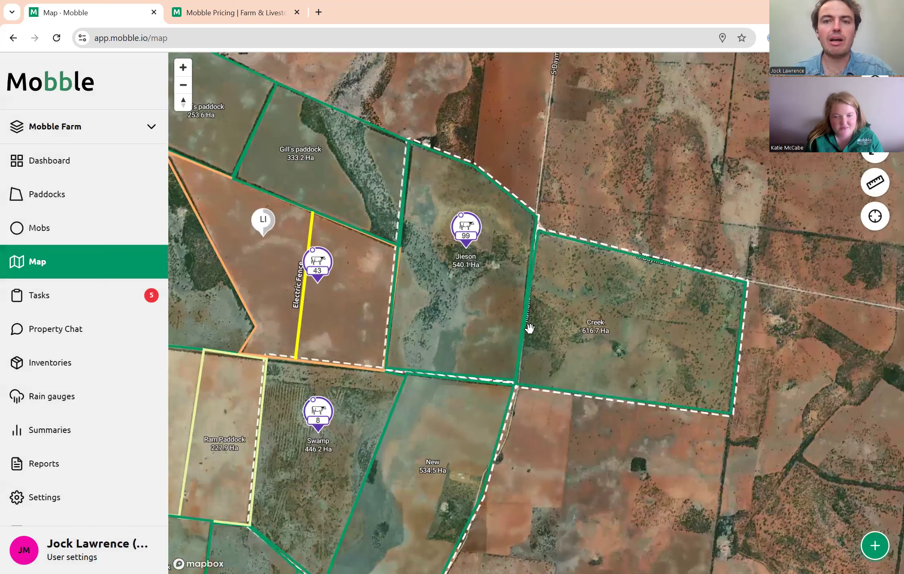
click(616, 341)
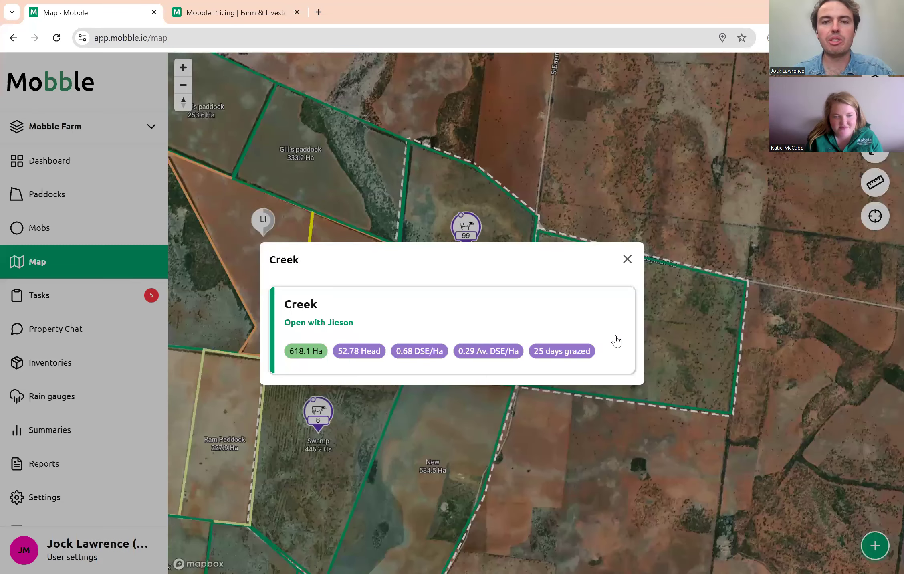
click(628, 260)
click(601, 306)
click(501, 336)
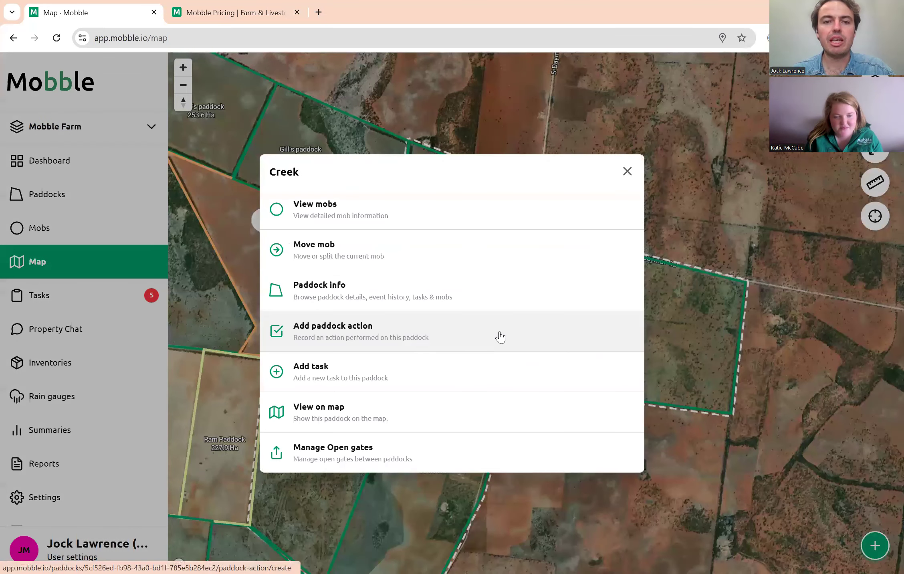
- Bring up the open-gate group and review its paddocks, Jieson and Creek
click(388, 452)
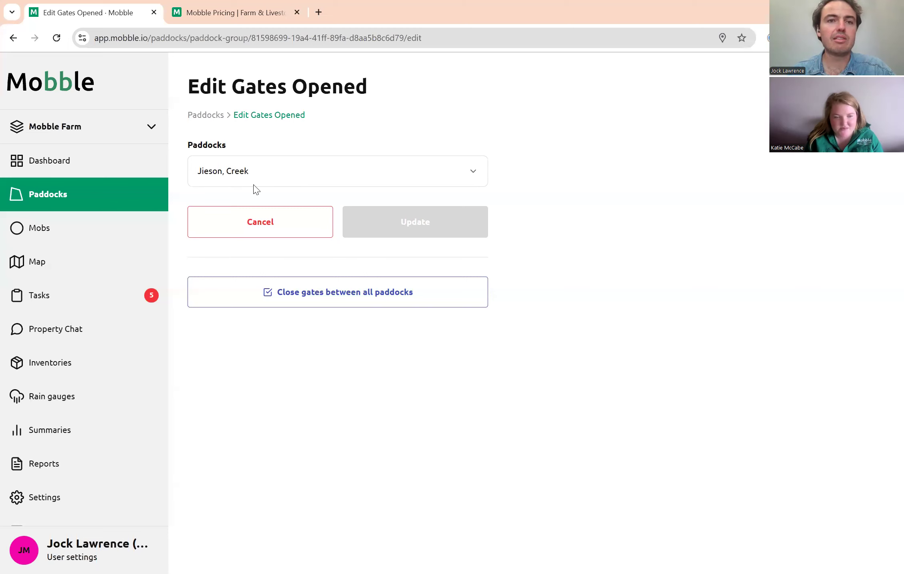
click(299, 182)
scroll(318, 390, down, 1)
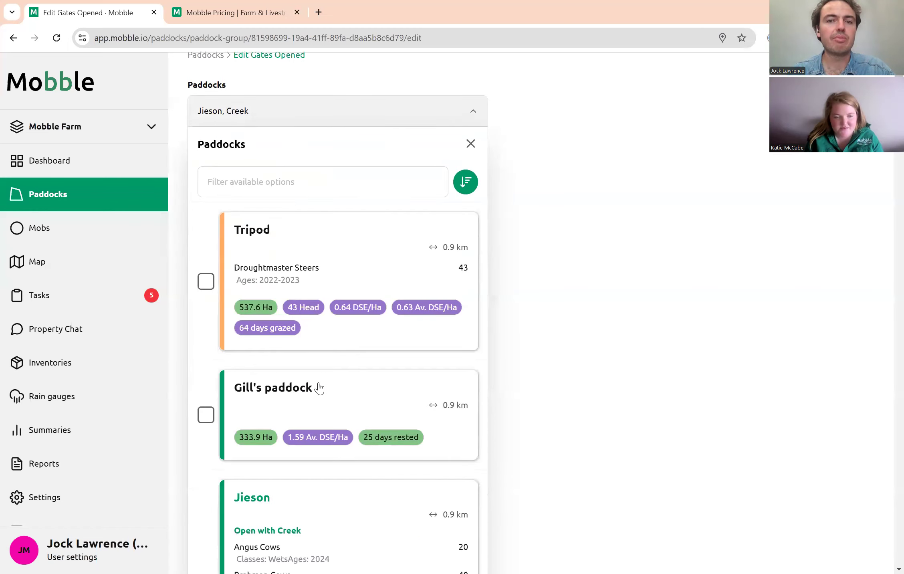
scroll(249, 371, up, 1)
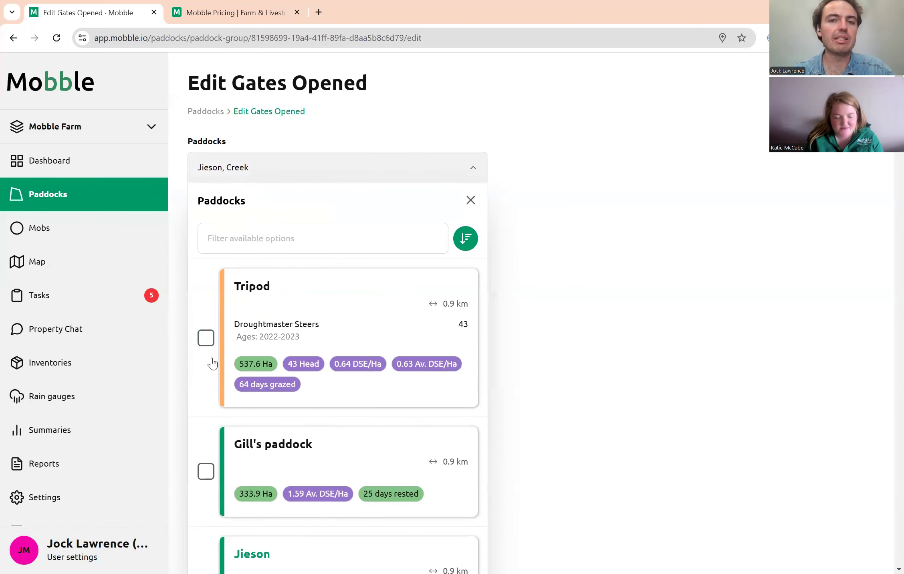
scroll(208, 365, down, 3)
scroll(208, 376, down, 3)
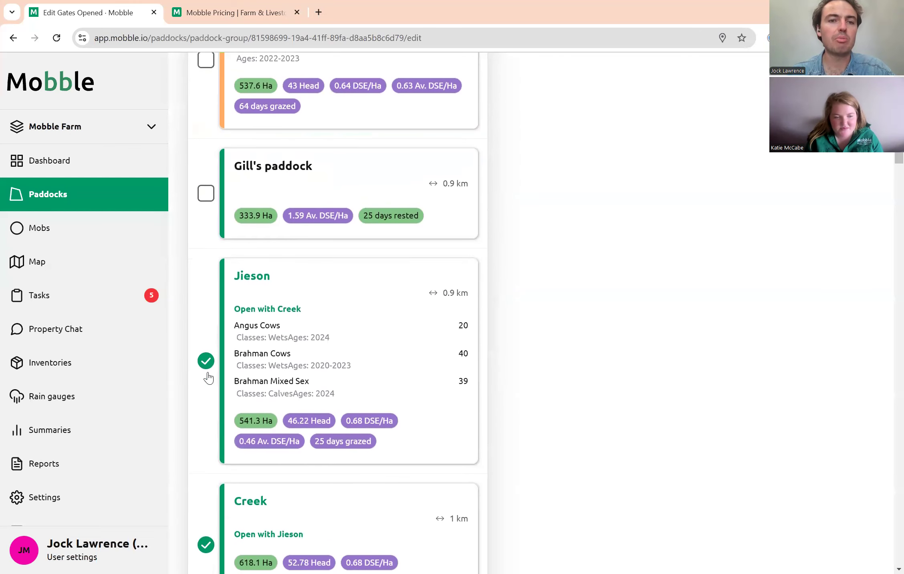
scroll(210, 371, up, 5)
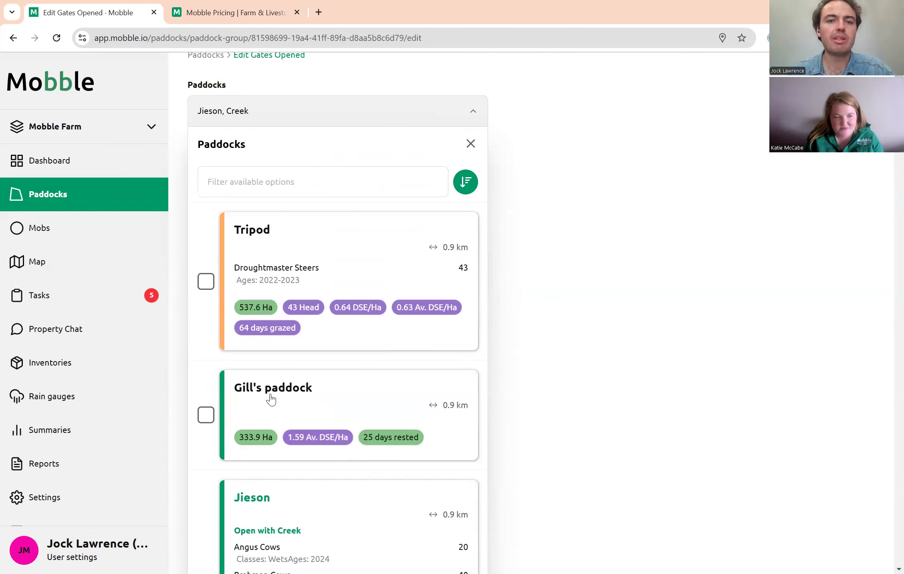
scroll(412, 419, down, 4)
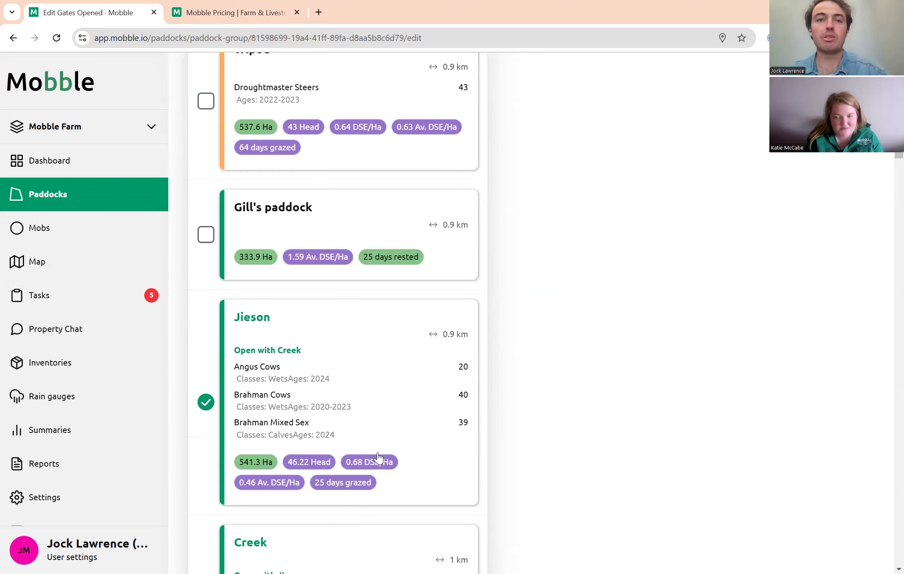
scroll(360, 441, up, 4)
scroll(365, 418, down, 3)
scroll(365, 427, down, 4)
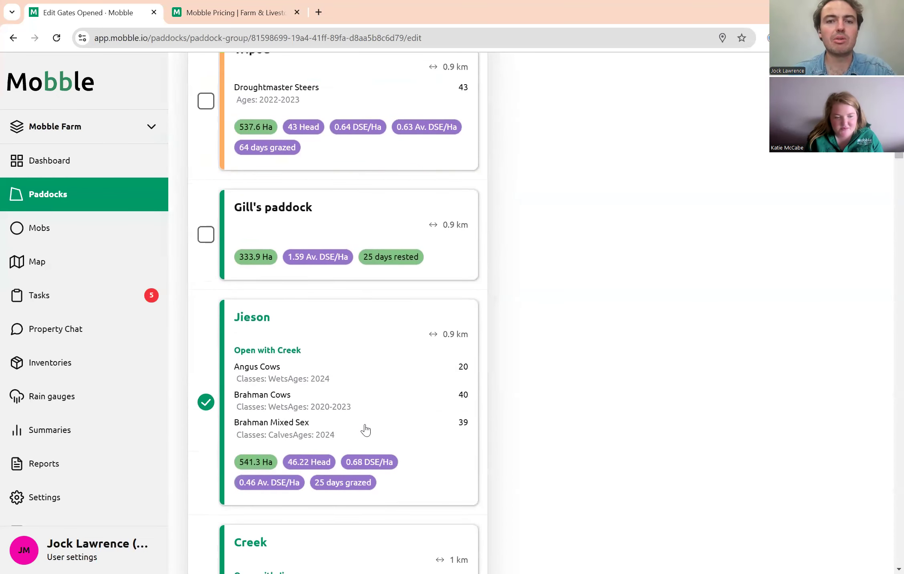
scroll(401, 337, up, 7)
scroll(486, 196, up, 1)
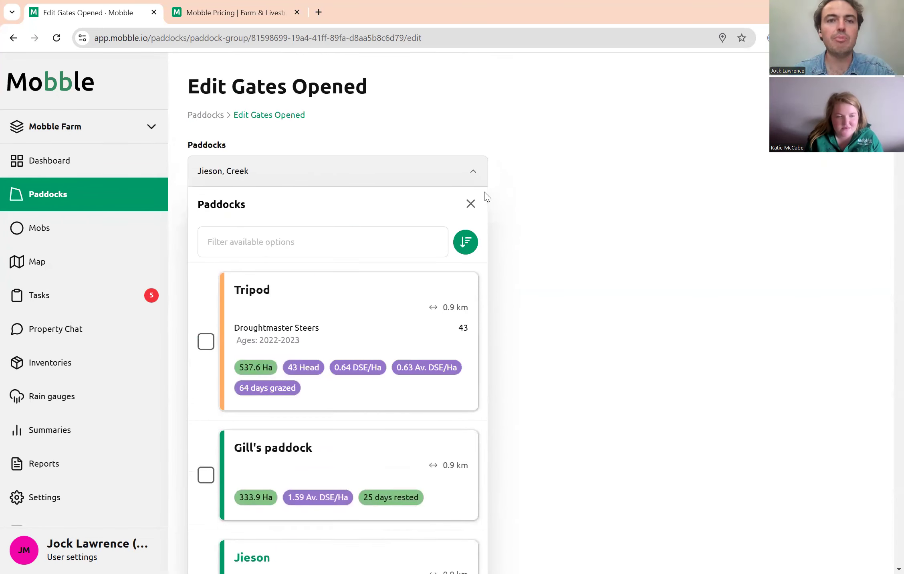
- Close the gates between all grouped paddocks and confirm
click(470, 205)
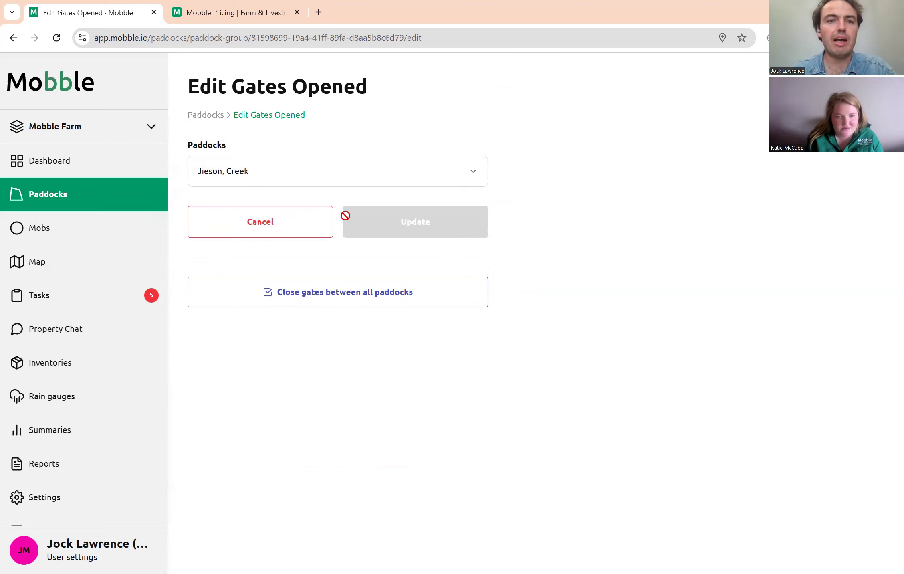
click(345, 299)
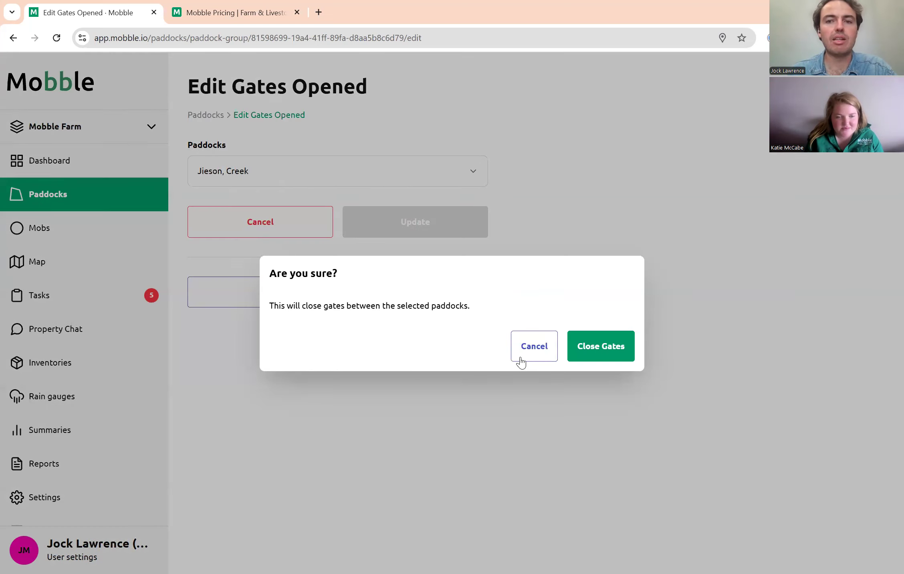
click(598, 355)
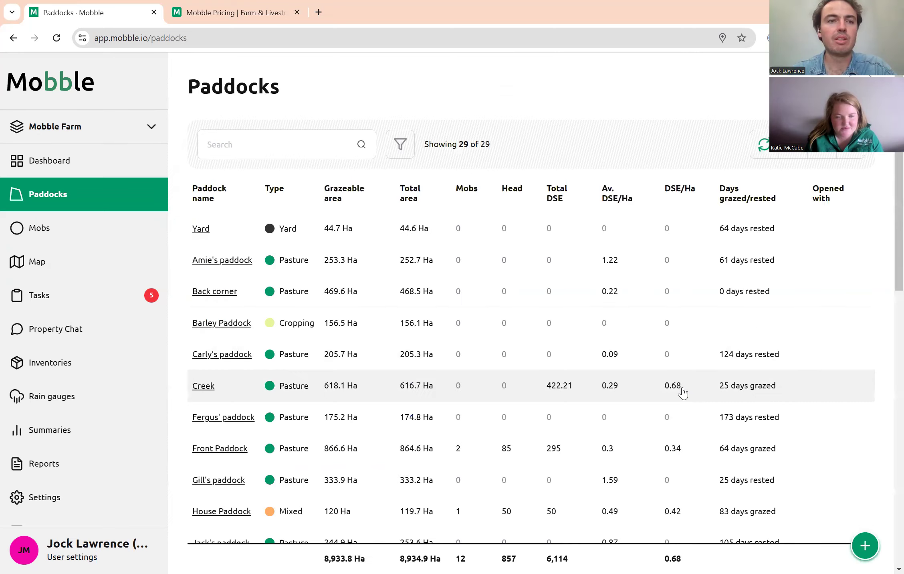
- Return to the farm map and zoom in on the eastern and southern paddocks
click(56, 262)
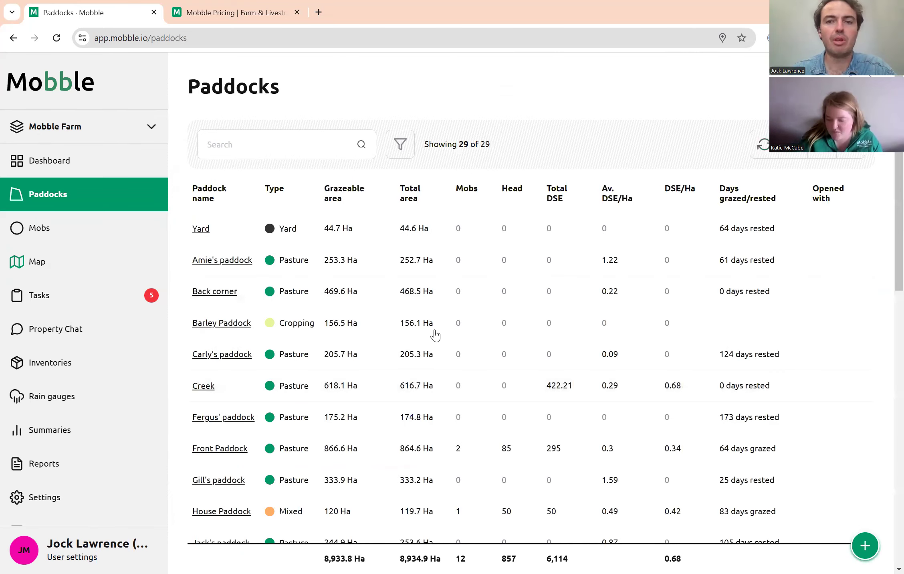
scroll(728, 311, up, 2)
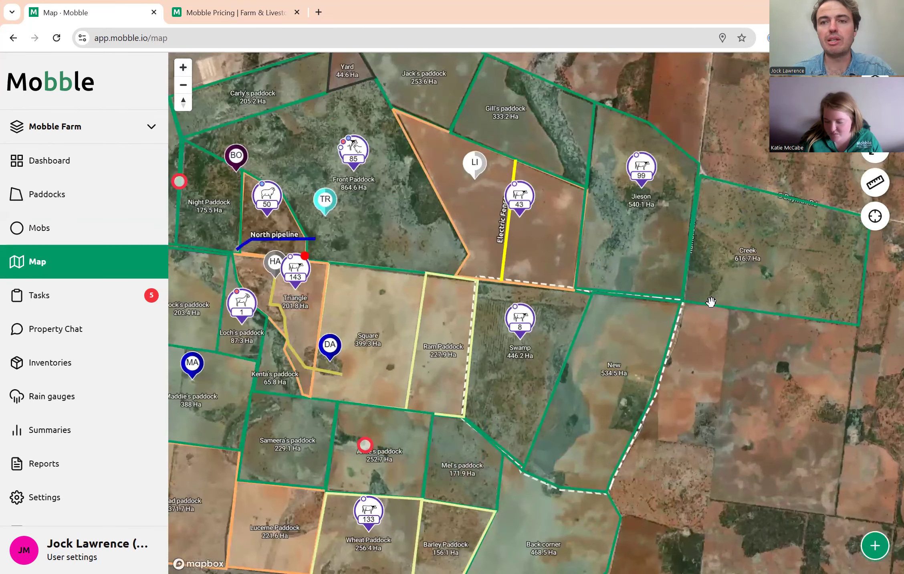
drag(611, 240, 528, 331)
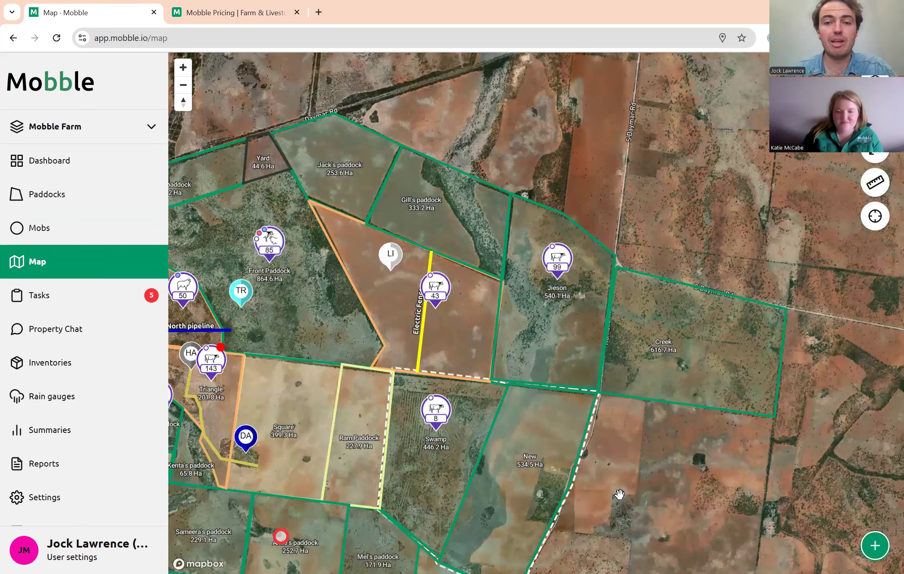
drag(620, 495, 637, 435)
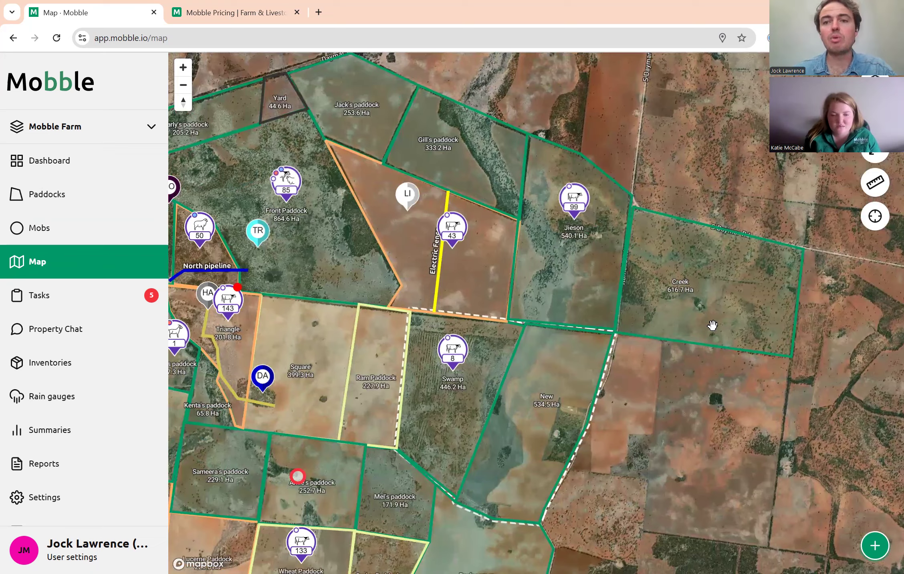
drag(709, 324, 687, 355)
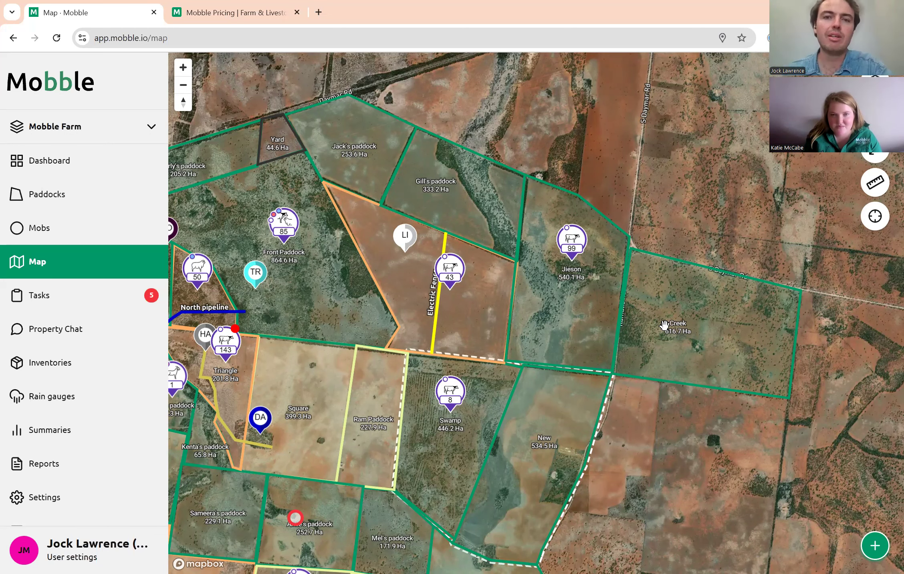
drag(568, 423, 625, 369)
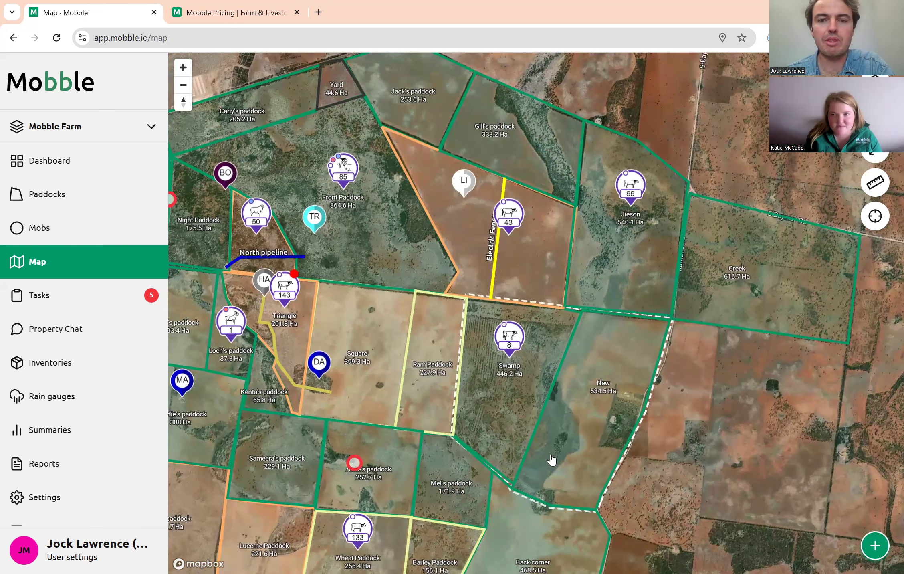
- Check the Swamp paddock's details, then pan west and recentre on the northern paddocks
click(537, 417)
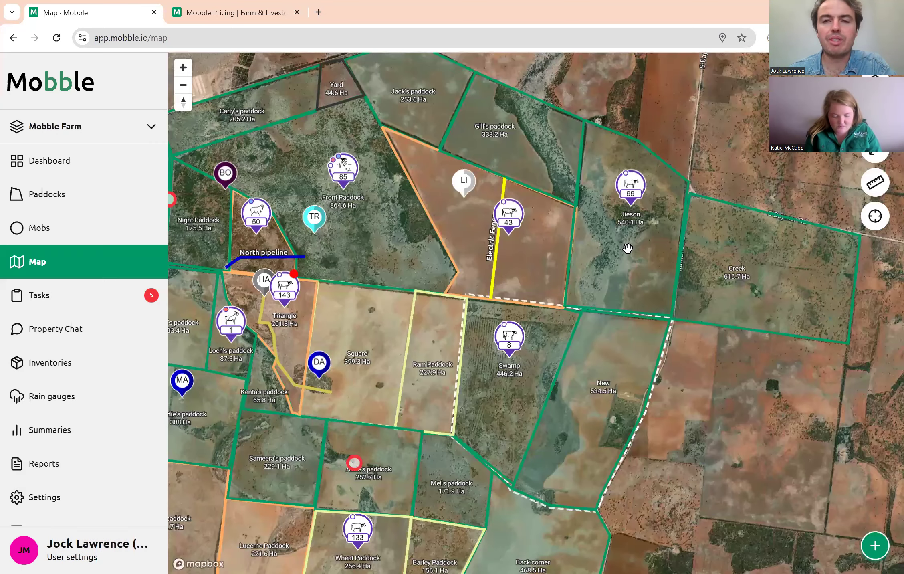
click(627, 245)
drag(596, 351, 682, 354)
drag(488, 394, 555, 382)
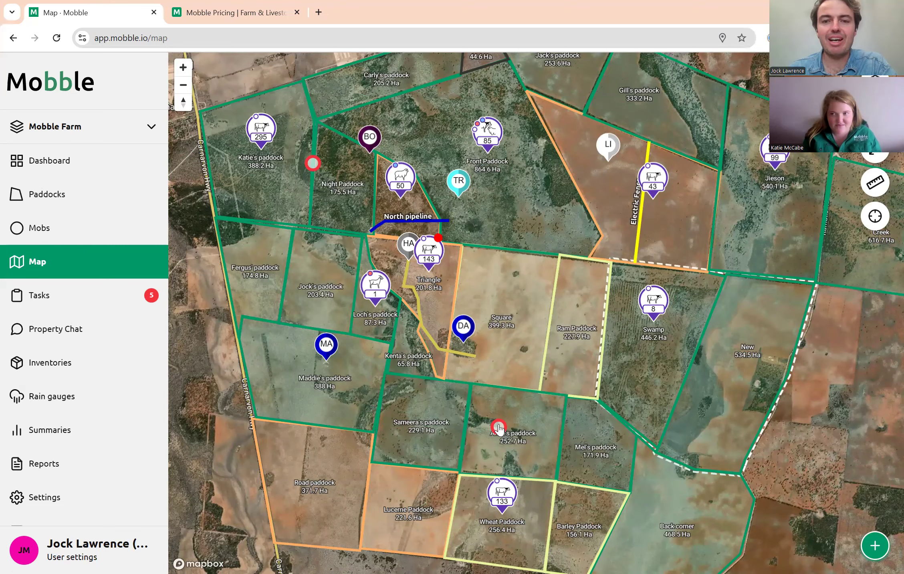
drag(575, 355, 593, 347)
drag(604, 303, 582, 344)
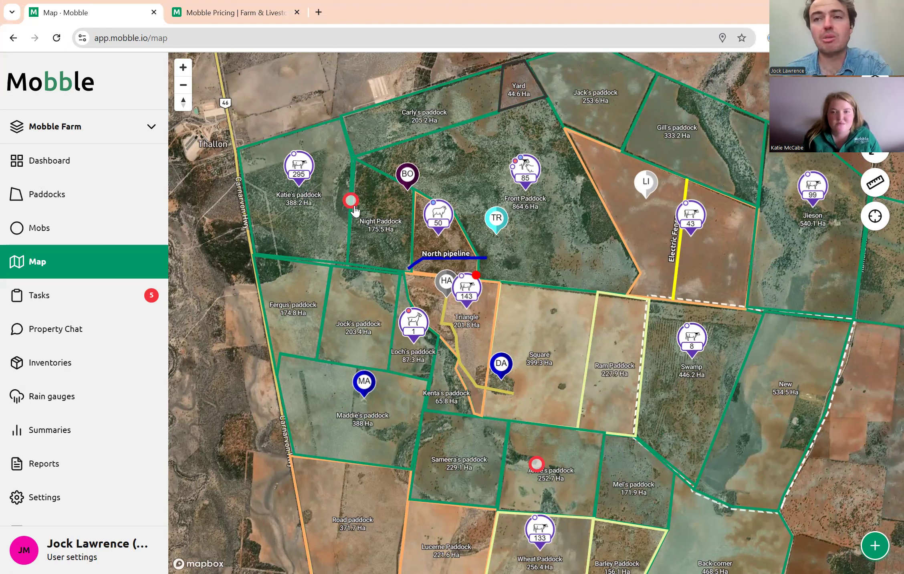
- Show the Tasks page listing the 5 incomplete farm tasks
click(45, 303)
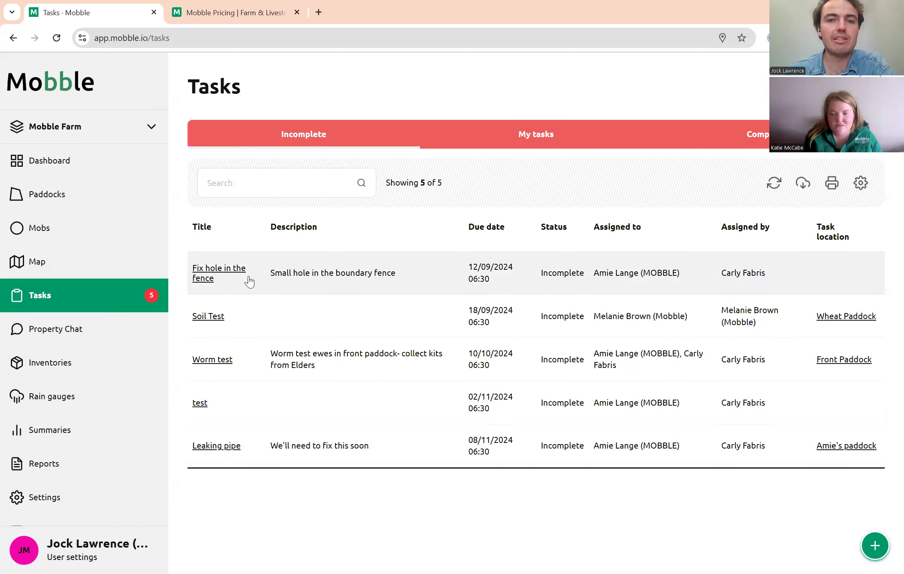
- Mark the 'Fix hole in the fence' task as completed, leaving 4 incomplete tasks
click(326, 275)
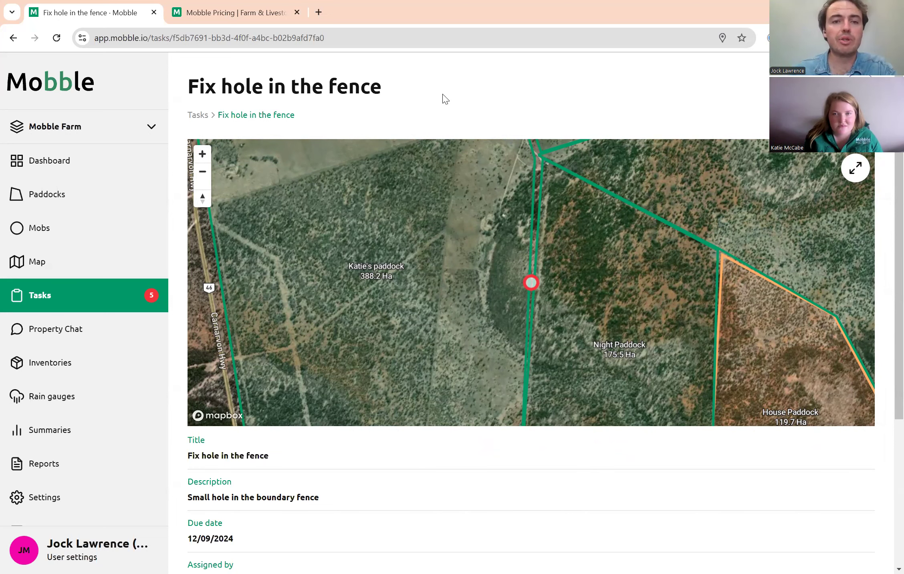
scroll(535, 287, down, 1)
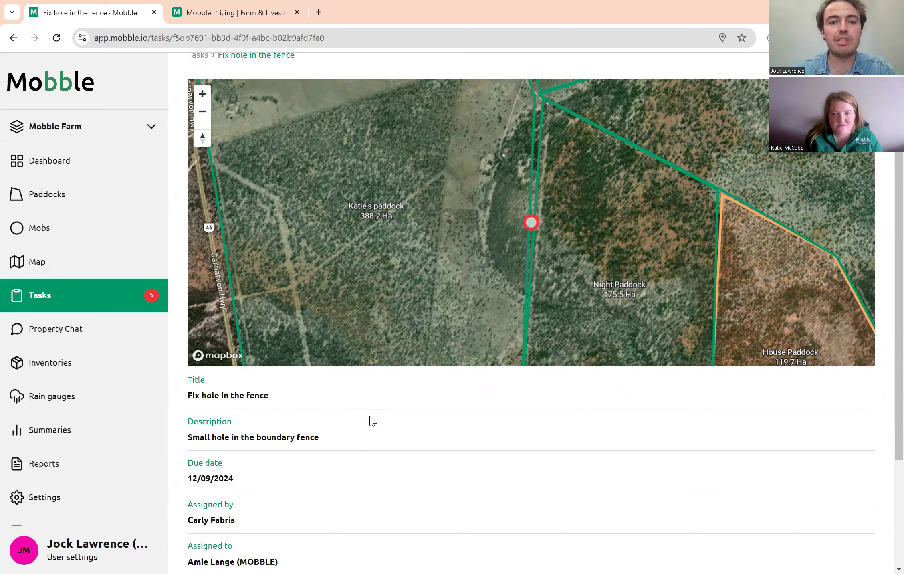
scroll(452, 466, up, 1)
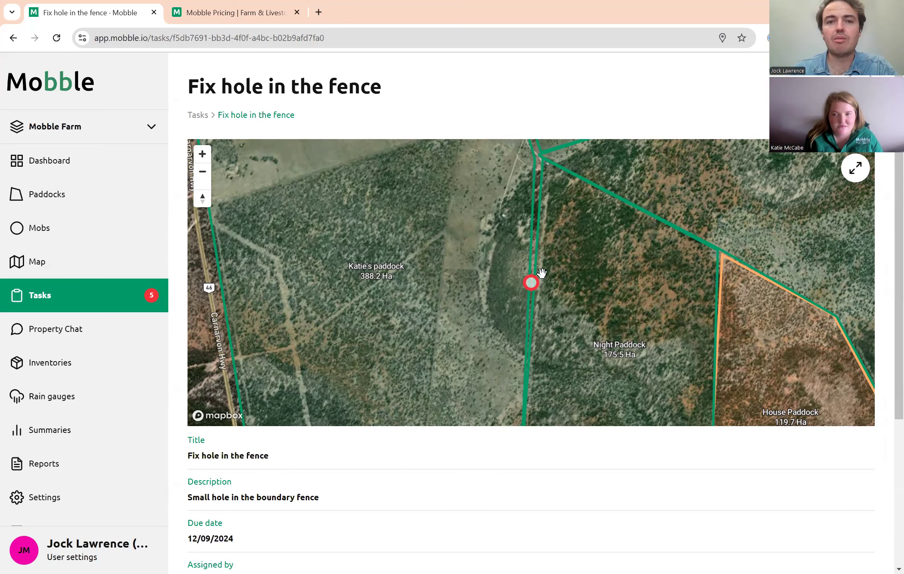
scroll(479, 447, down, 2)
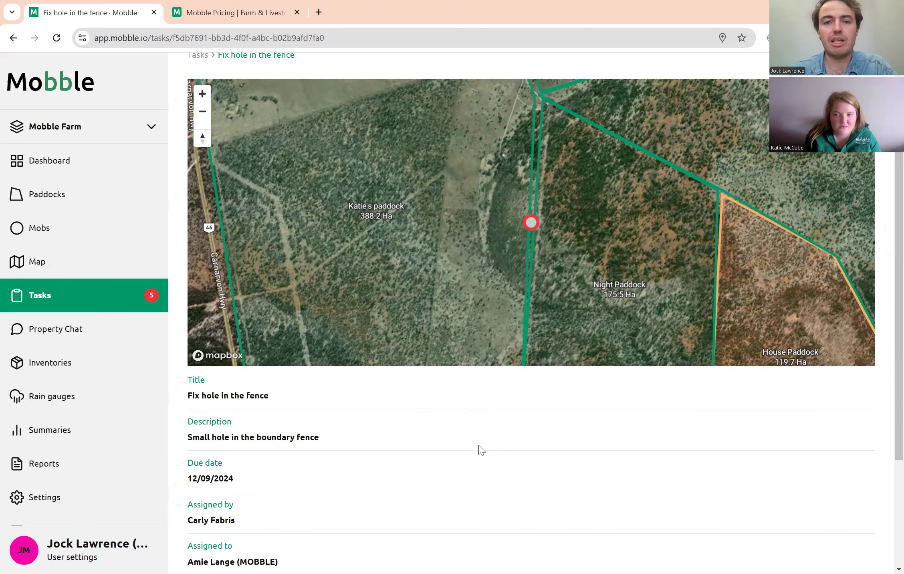
scroll(353, 413, down, 1)
scroll(498, 252, up, 1)
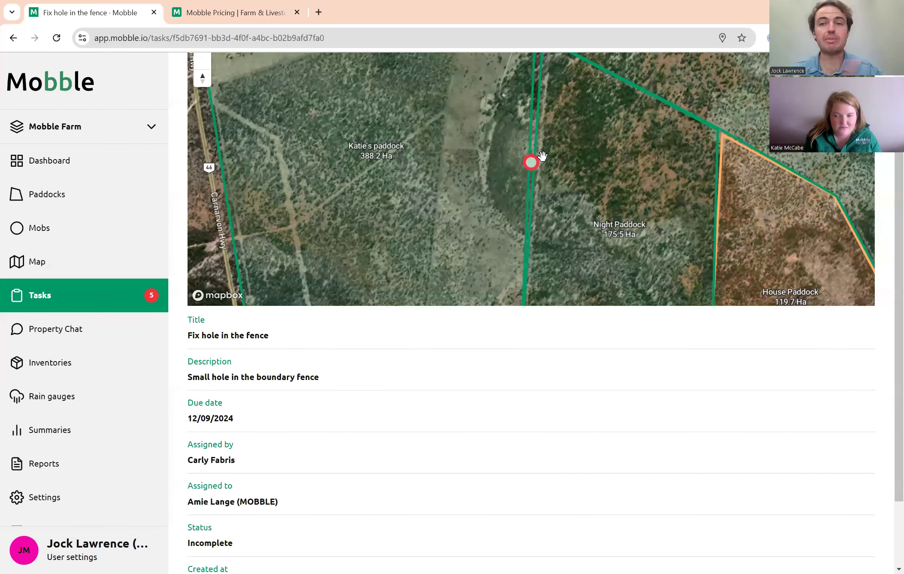
scroll(537, 386, down, 2)
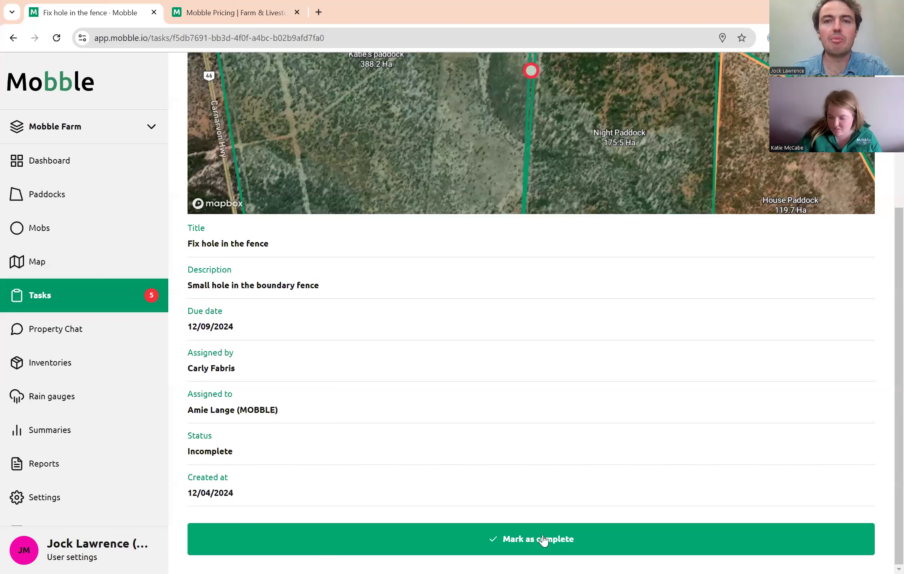
click(549, 546)
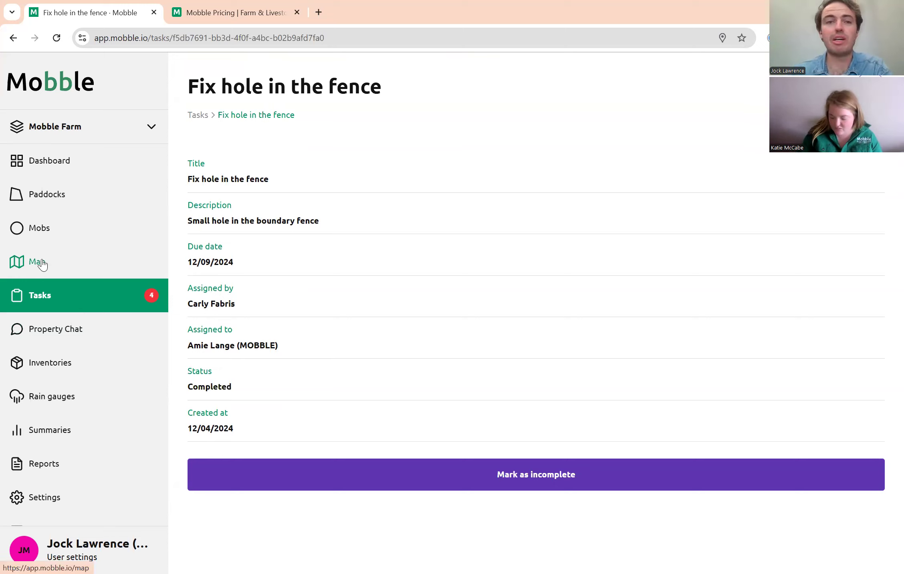
- Zoom the farm map in on Triangle, House Paddock, Square and the neighbouring paddocks
click(55, 265)
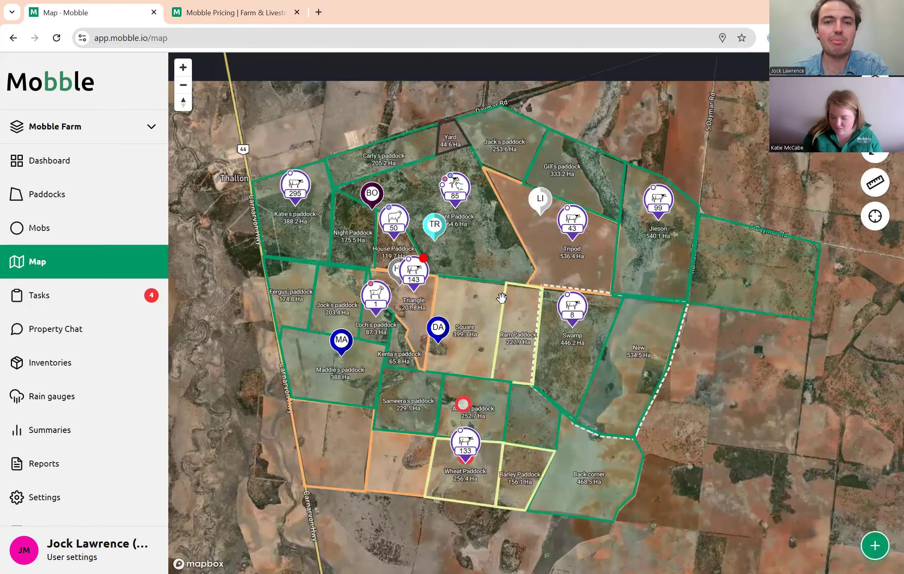
scroll(499, 316, up, 2)
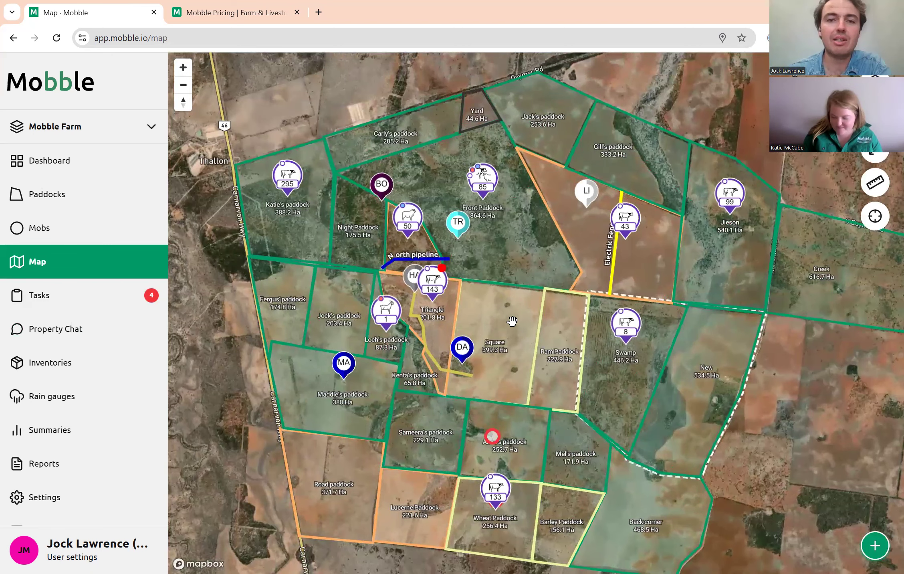
scroll(335, 245, up, 4)
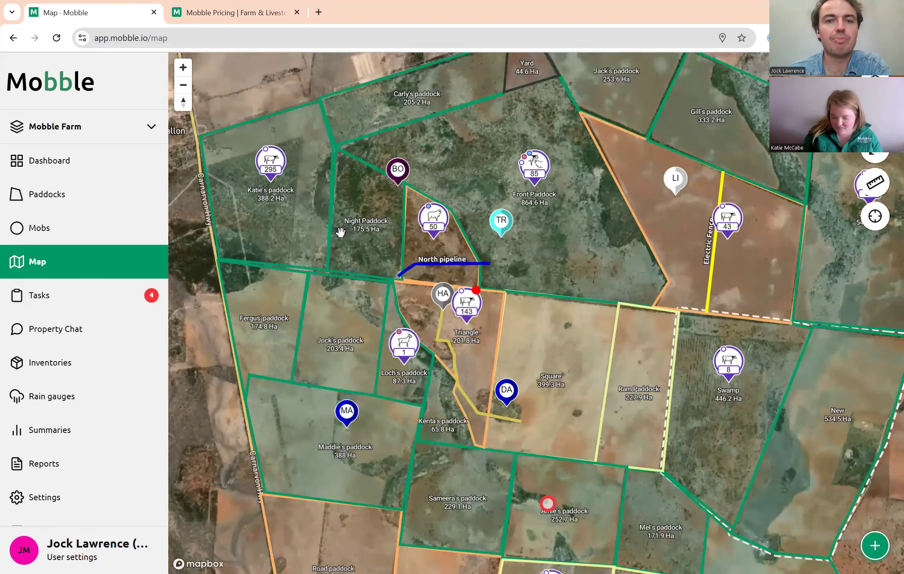
drag(341, 252, 368, 292)
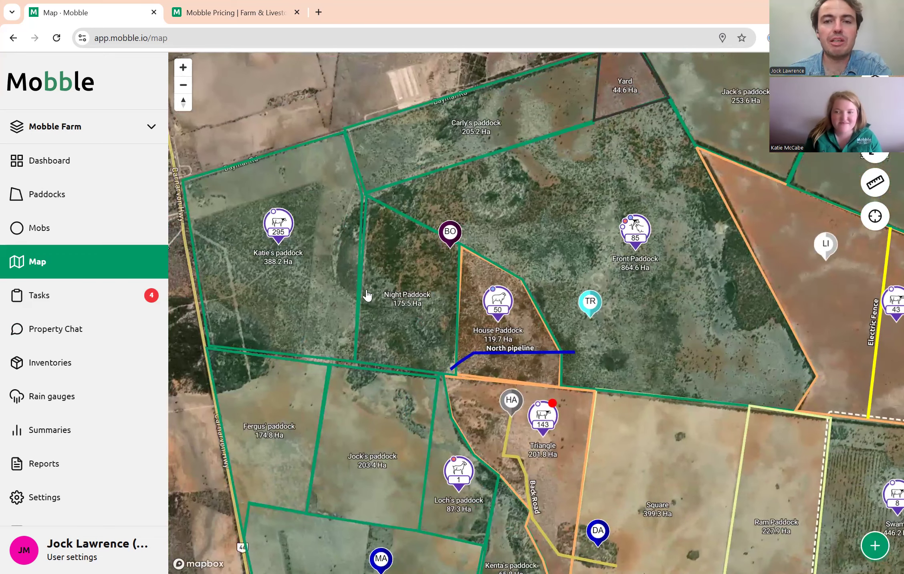
drag(391, 358, 383, 329)
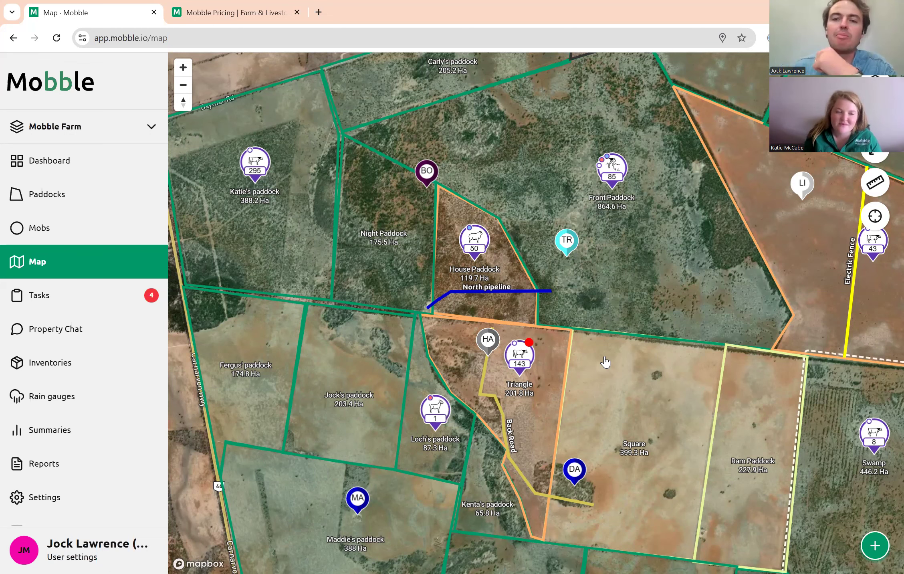
drag(652, 425, 623, 376)
drag(667, 342, 624, 303)
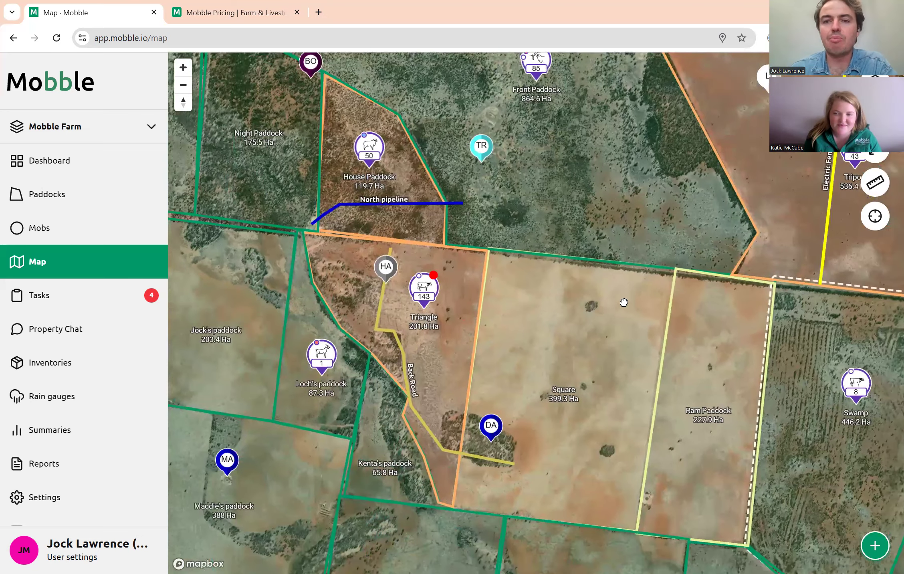
drag(582, 403, 629, 374)
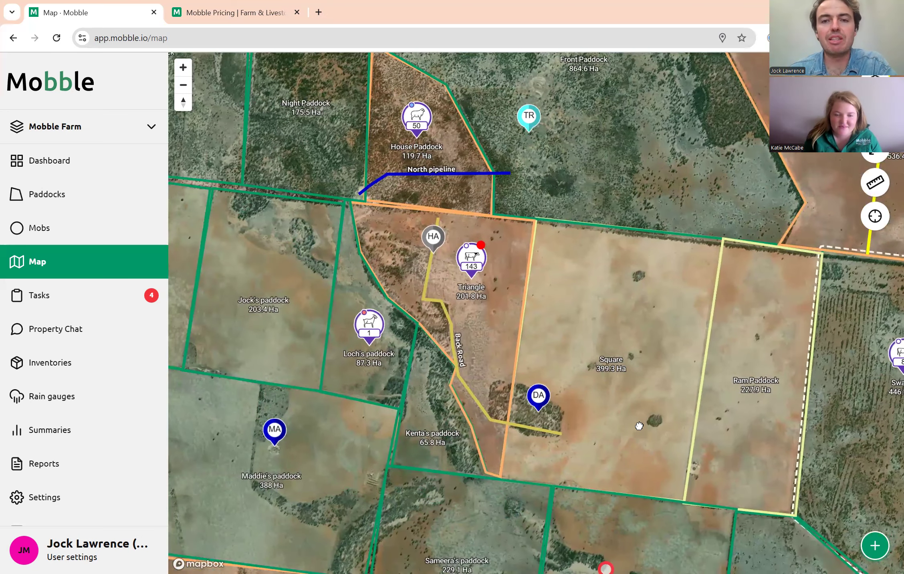
drag(639, 425, 729, 419)
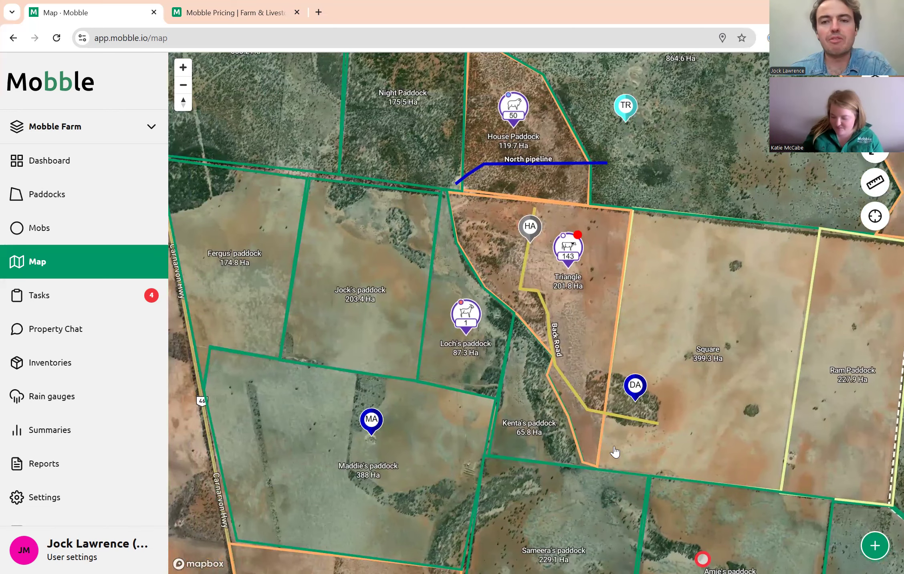
drag(614, 452, 644, 571)
- Start a new task and pin its location to a spot in Front Paddock
click(875, 547)
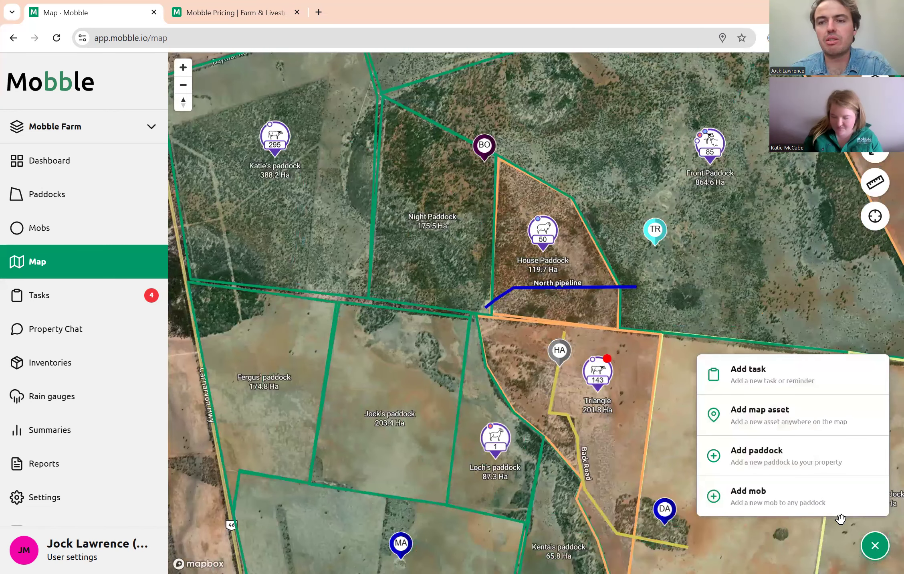
click(878, 547)
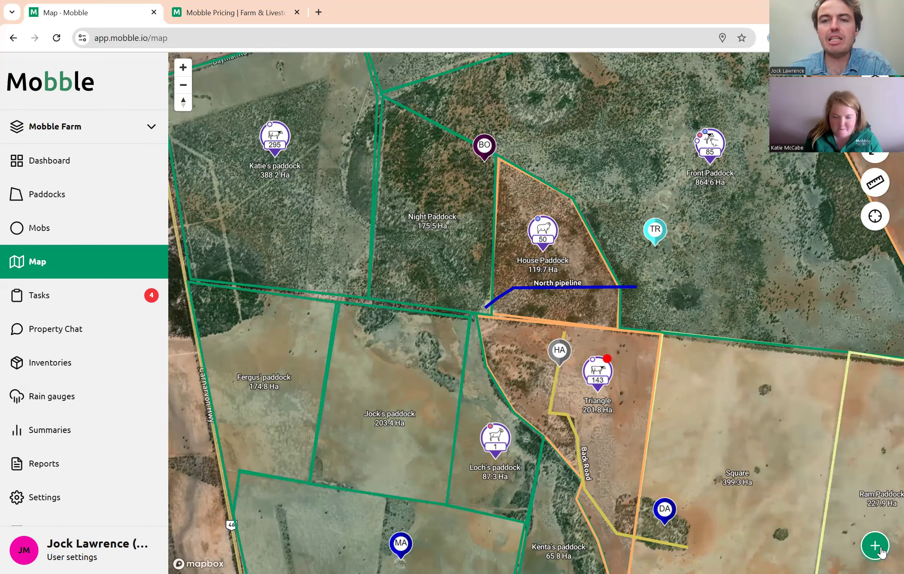
scroll(676, 363, up, 1)
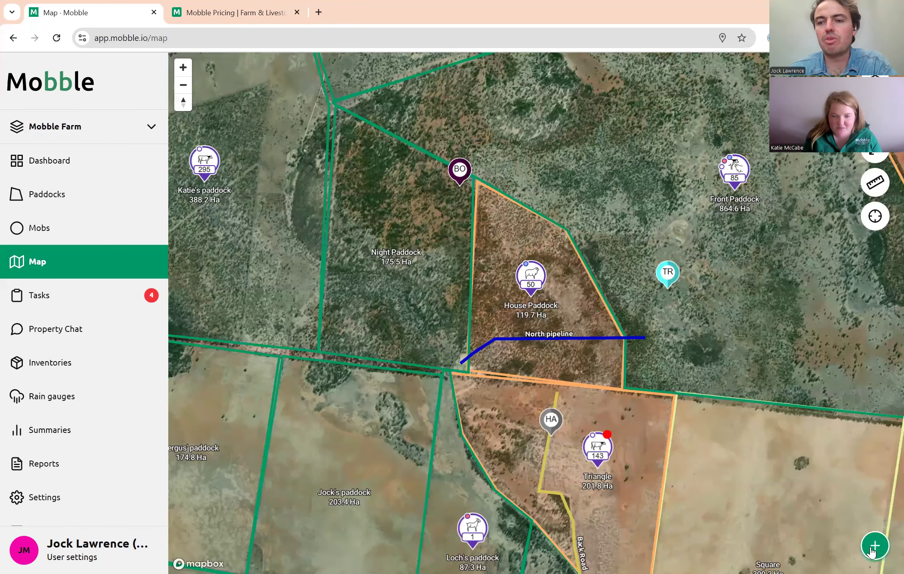
click(876, 551)
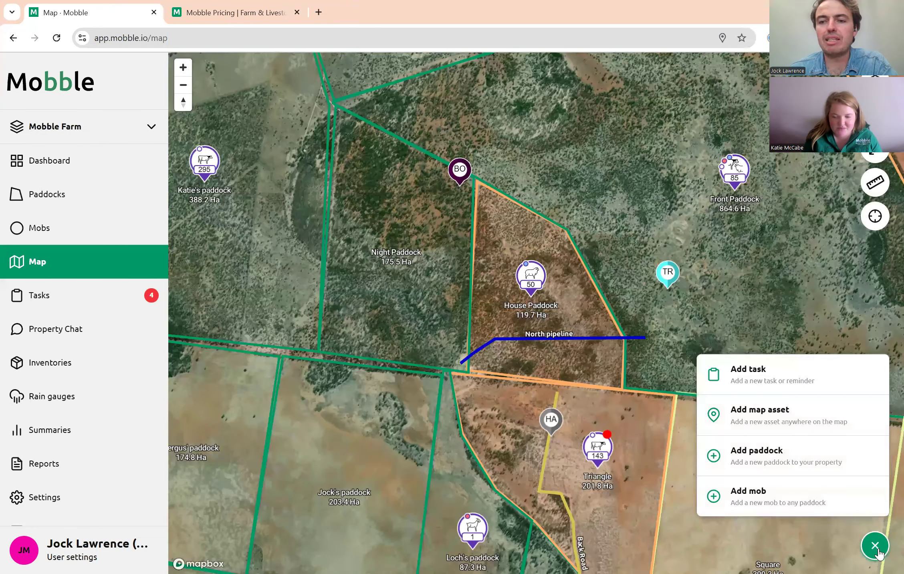
click(741, 369)
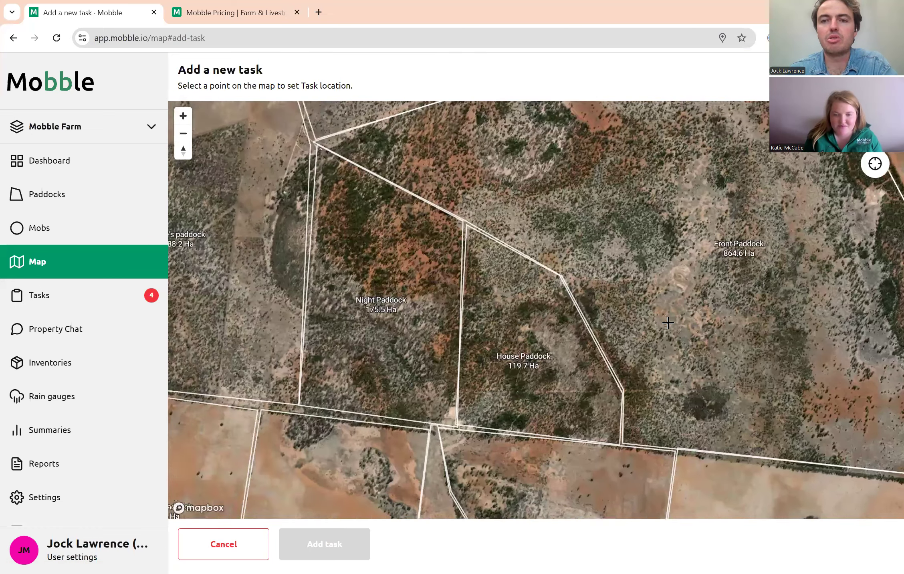
scroll(668, 322, up, 3)
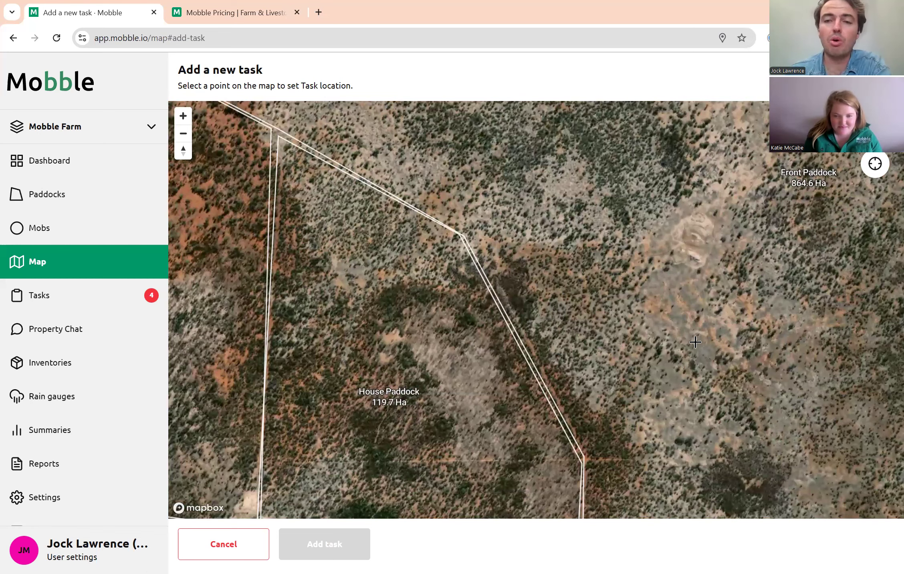
scroll(673, 324, up, 1)
scroll(562, 396, down, 2)
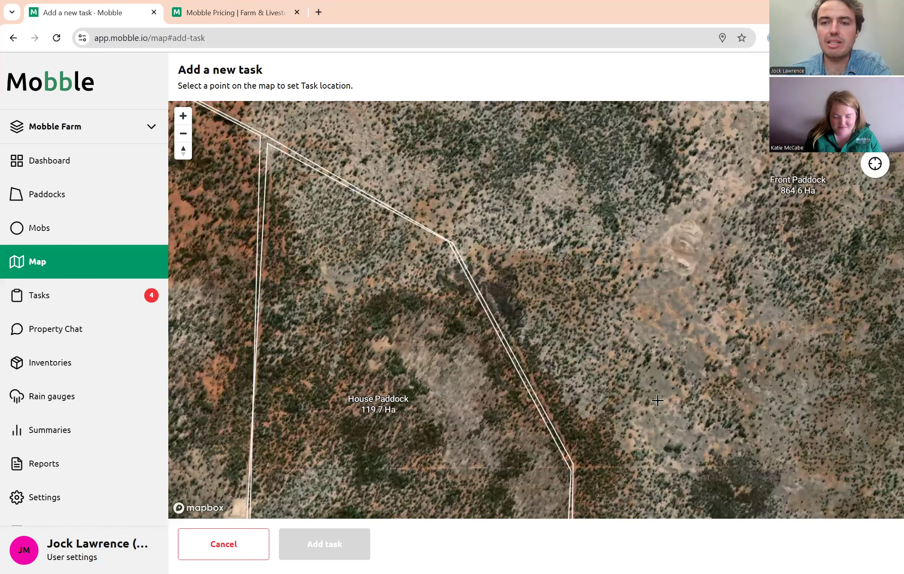
click(587, 307)
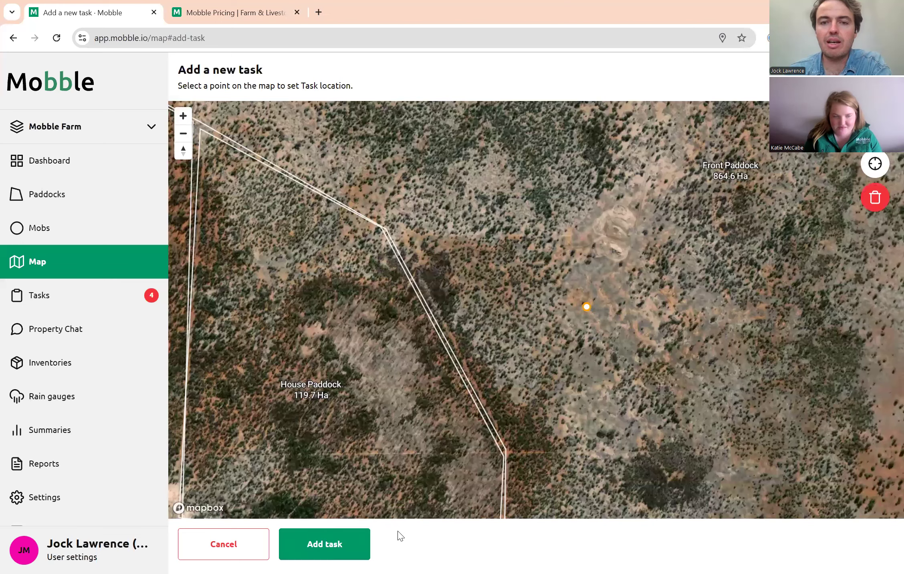
- Title the task 'Leak in pipe' and save it
click(343, 546)
click(236, 169)
text(Leak in p)
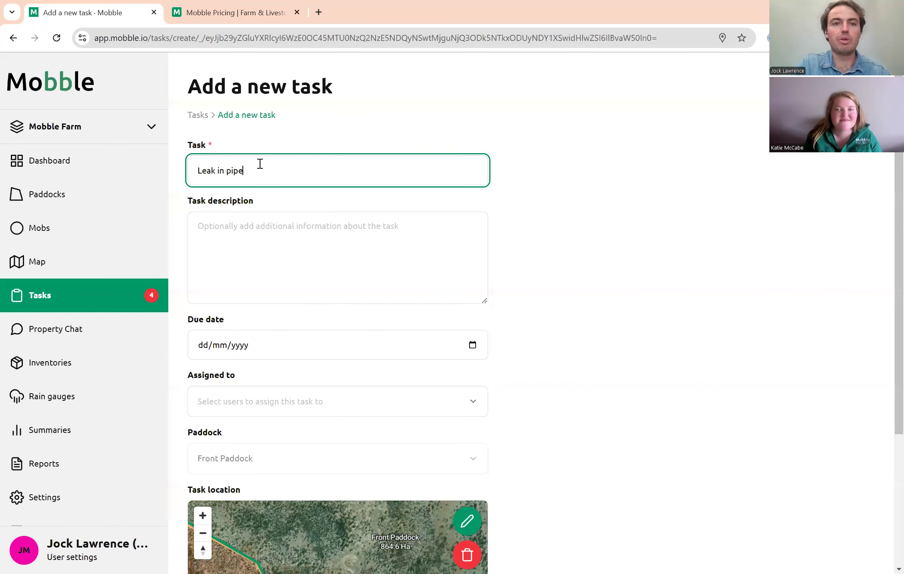
text(ipe)
scroll(547, 293, down, 5)
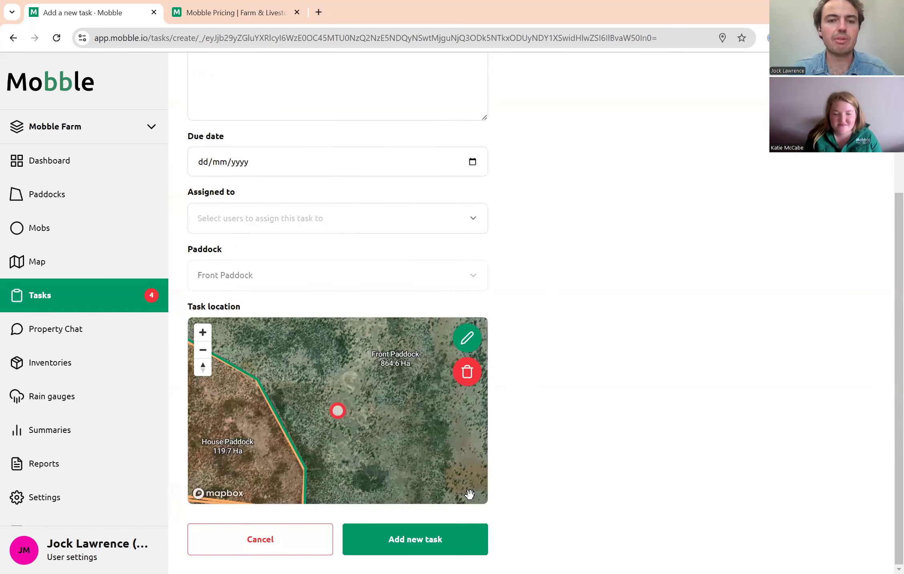
click(432, 537)
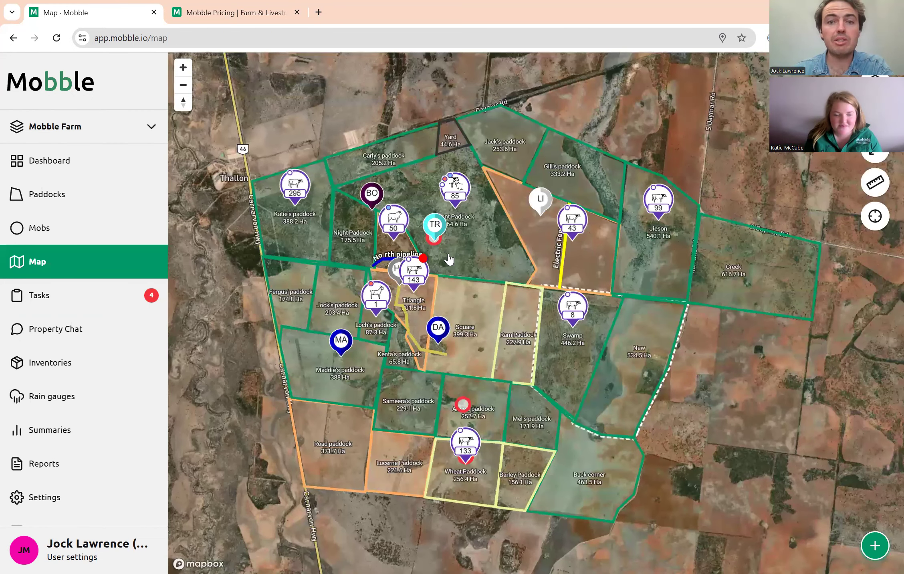
scroll(445, 260, up, 3)
scroll(436, 247, up, 3)
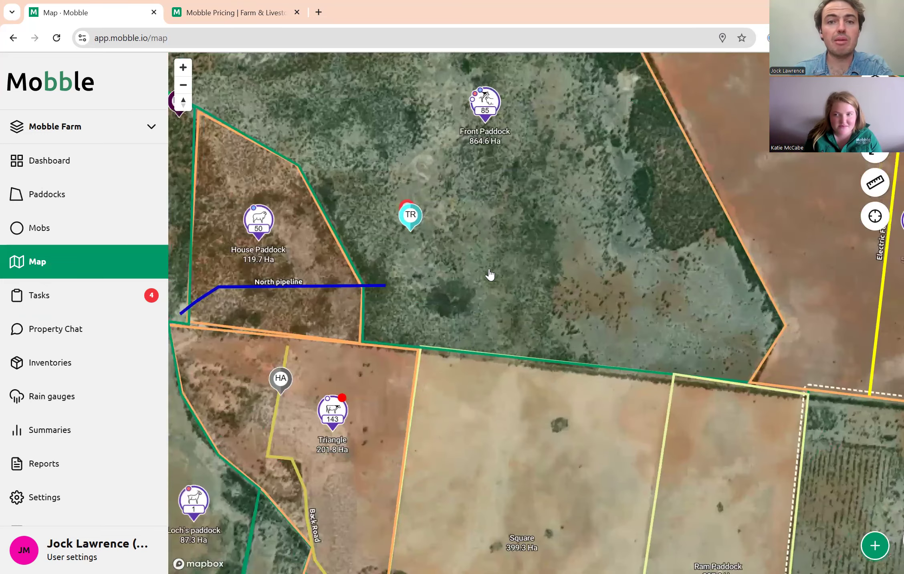
scroll(545, 299, up, 1)
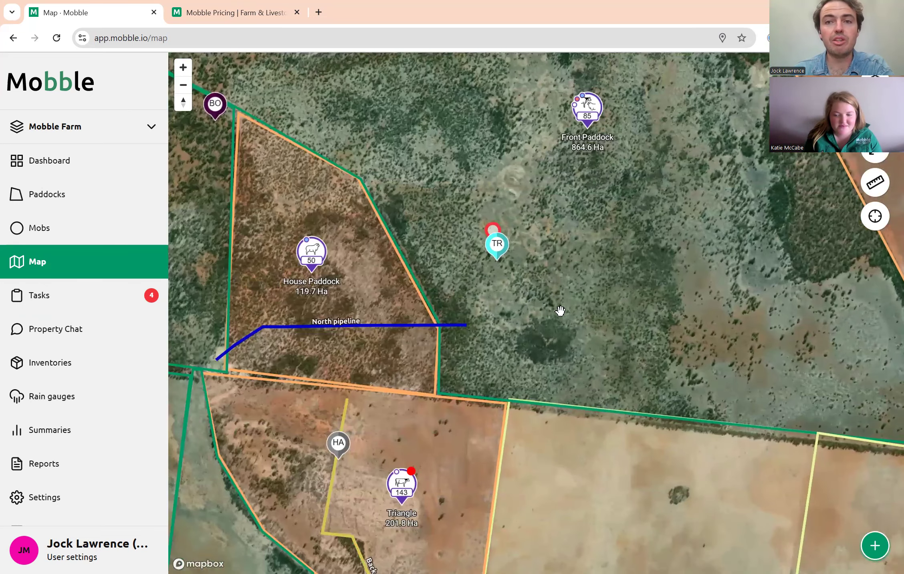
scroll(559, 309, down, 1)
scroll(598, 357, down, 1)
drag(597, 483, 549, 403)
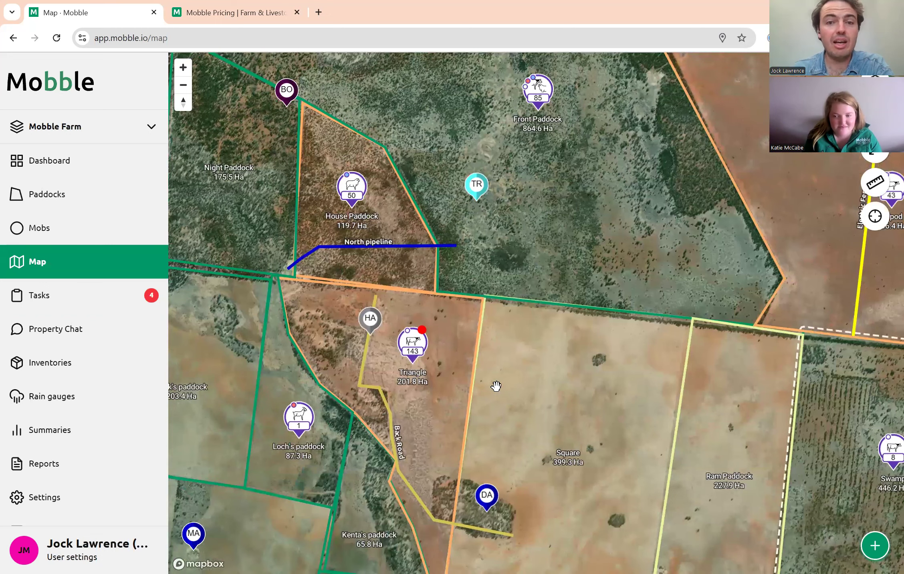
scroll(496, 386, down, 2)
drag(551, 441, 538, 370)
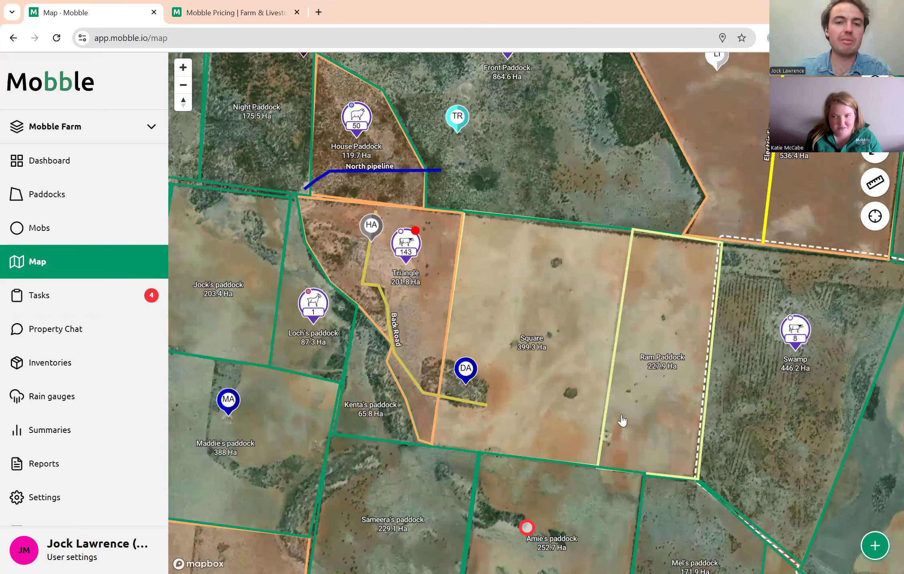
drag(556, 391, 623, 425)
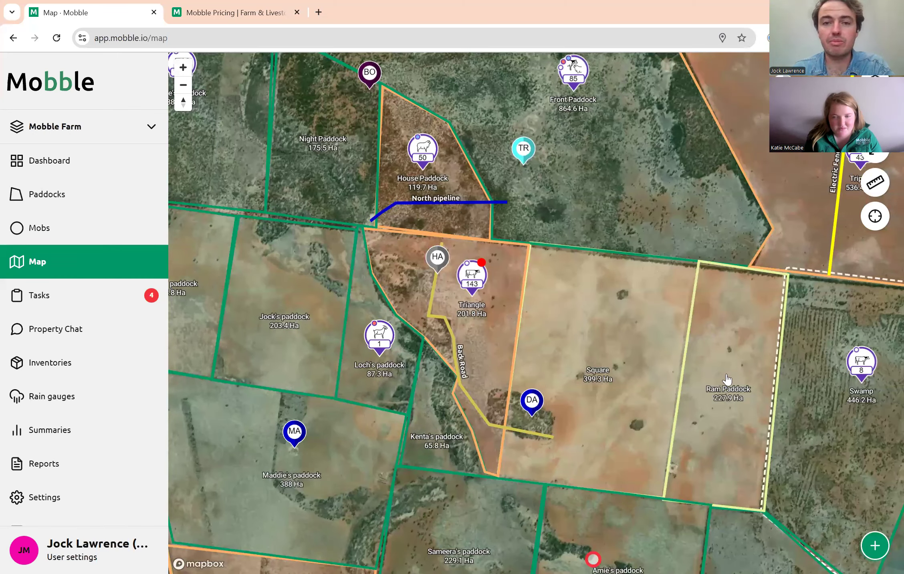
drag(342, 353, 400, 462)
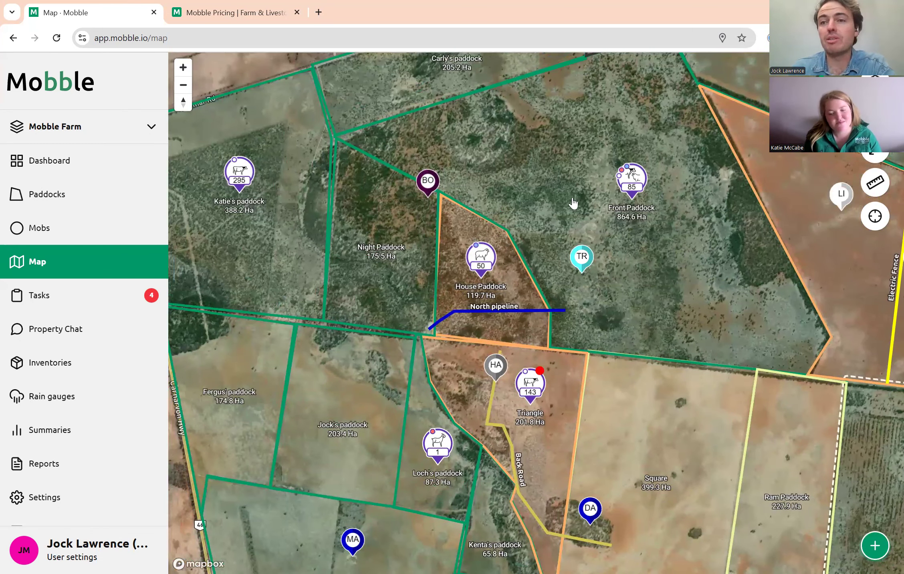
drag(687, 344, 500, 334)
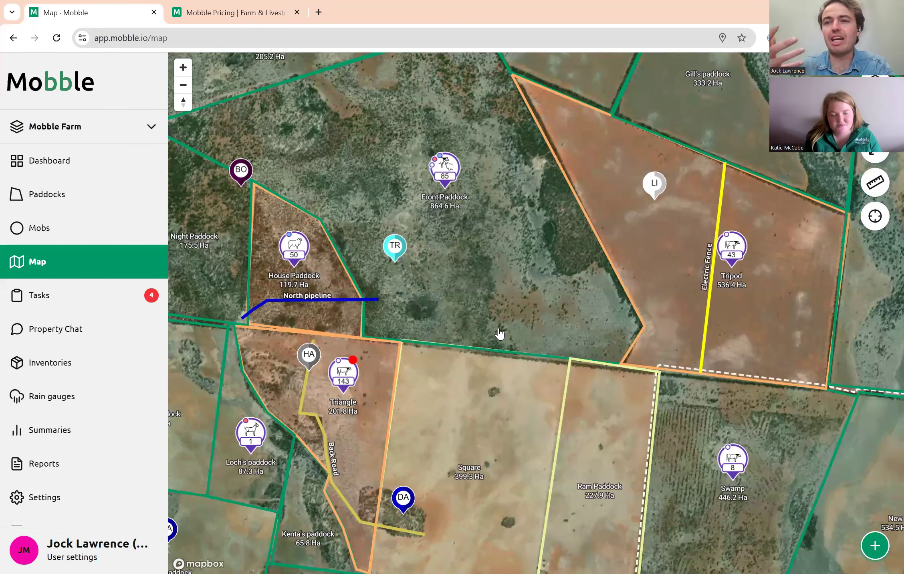
drag(589, 426, 569, 375)
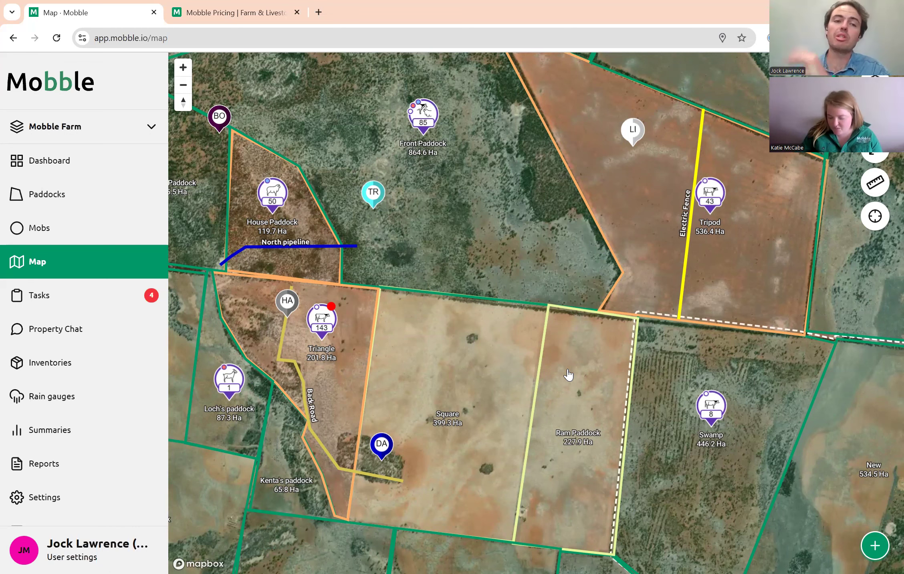
- Review the Contractor role's map-only, 30-day access under Settings' Mobble Connect, then return to the map
click(50, 505)
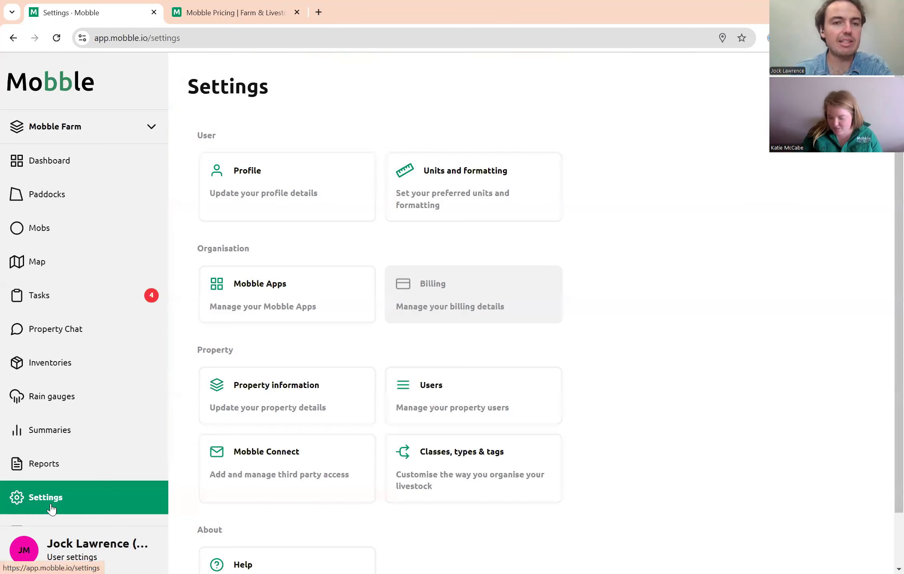
click(282, 467)
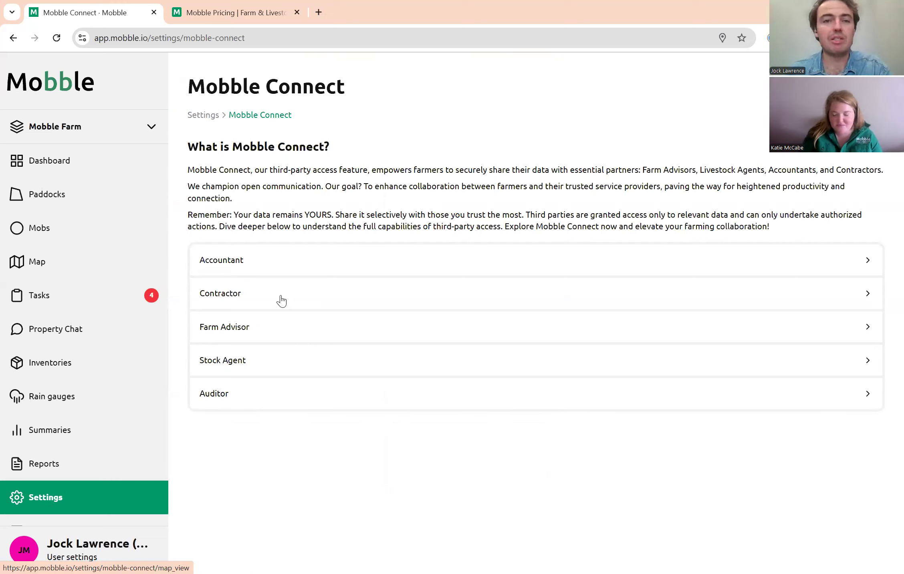
click(263, 297)
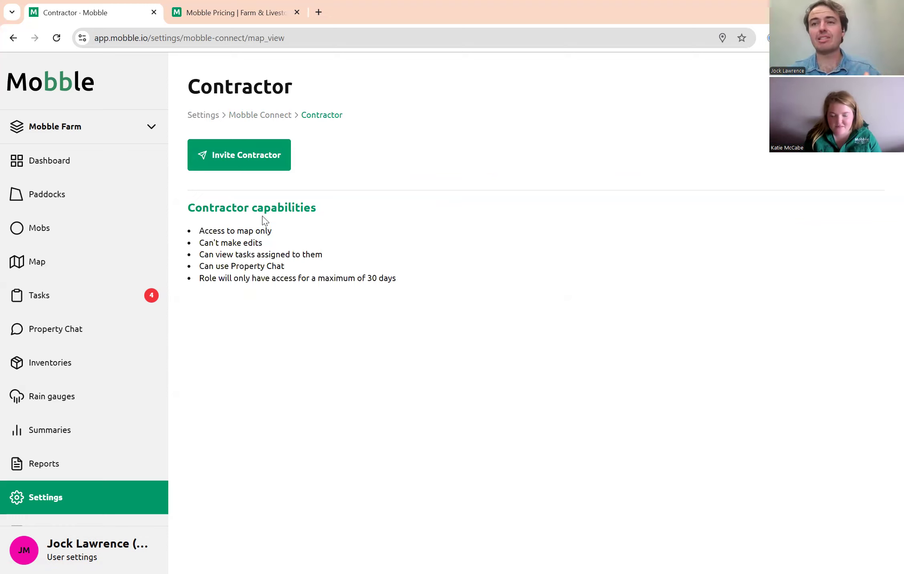
click(43, 265)
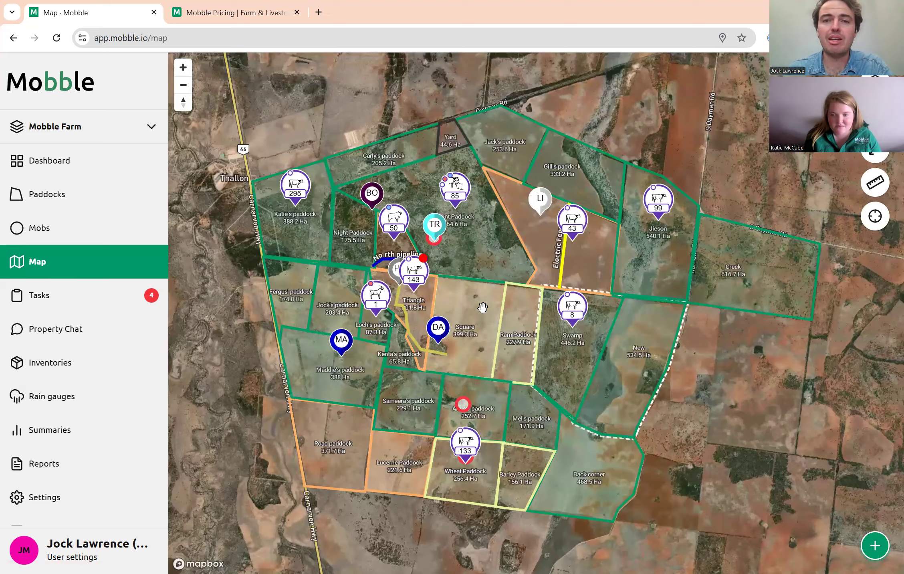
- Zoom and centre the map on the farm paddocks, then switch to Property Chat
scroll(483, 299, up, 2)
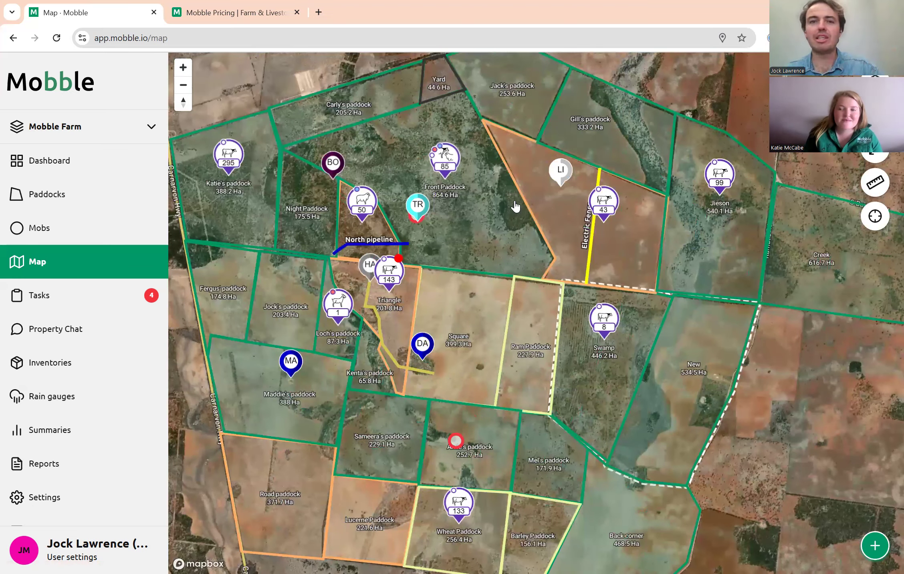
drag(535, 257, 565, 280)
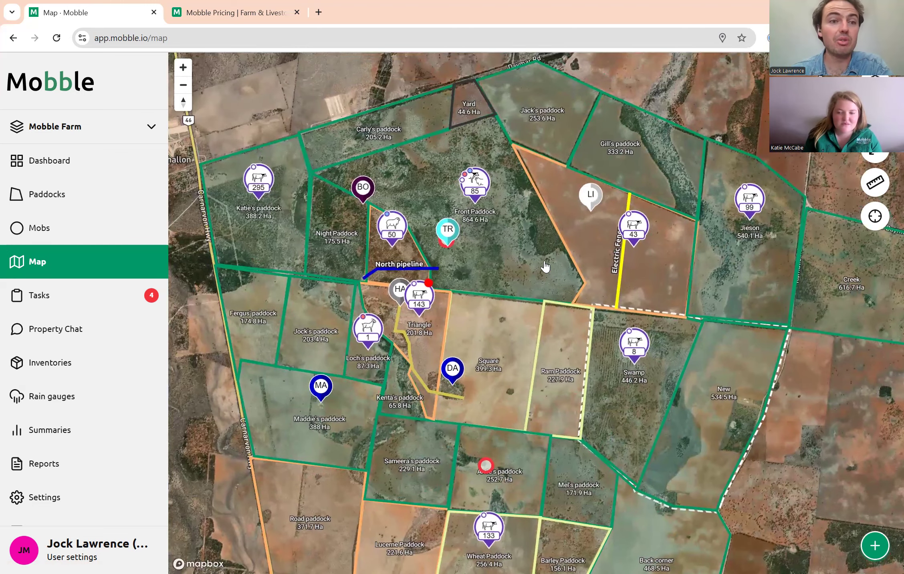
scroll(555, 296, up, 2)
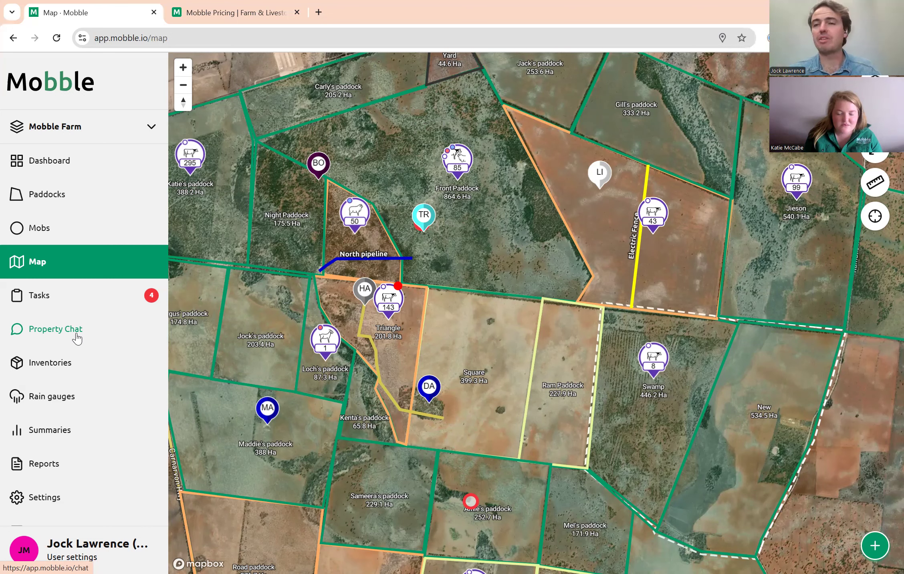
click(83, 337)
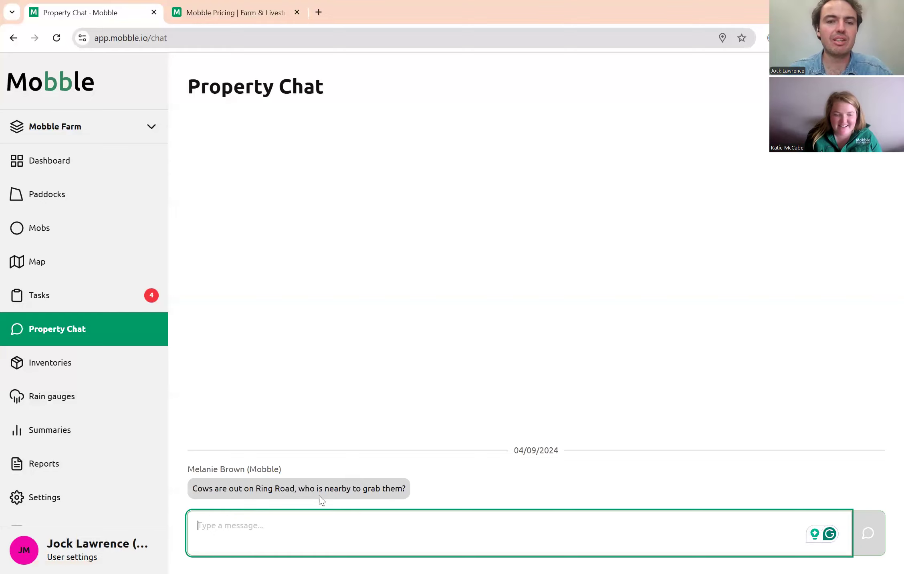
- Post a 'Low on 5 in 1' chat message asking the next store-goer to get some, then return to the map
drag(193, 490, 295, 498)
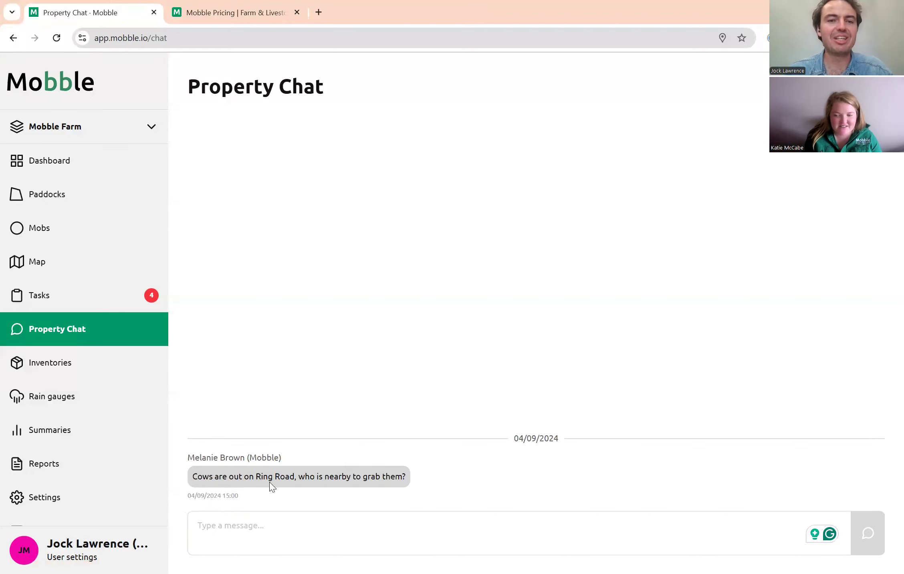
drag(349, 483, 408, 477)
click(226, 531)
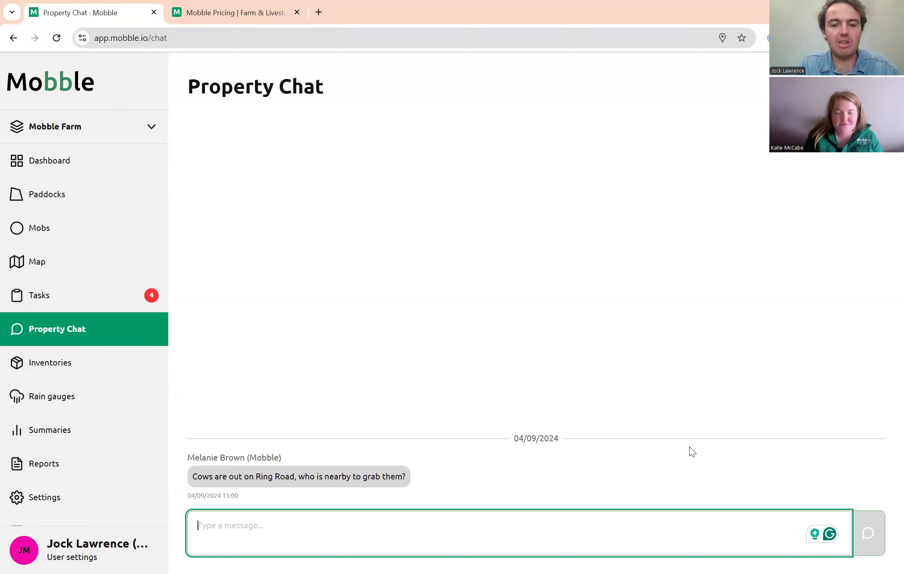
text(Low on 5 in 1, next time)
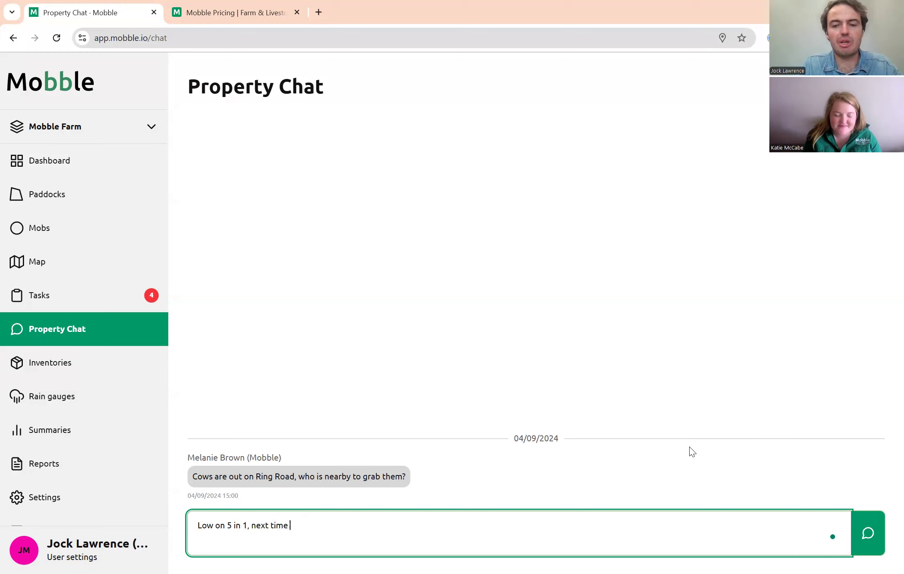
text(someone goes into the store can we grab)
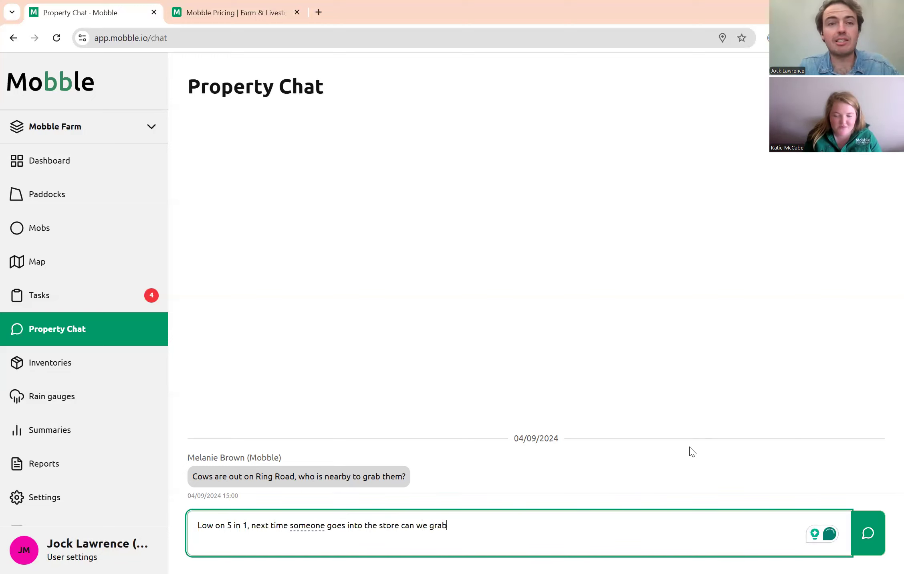
text(som)
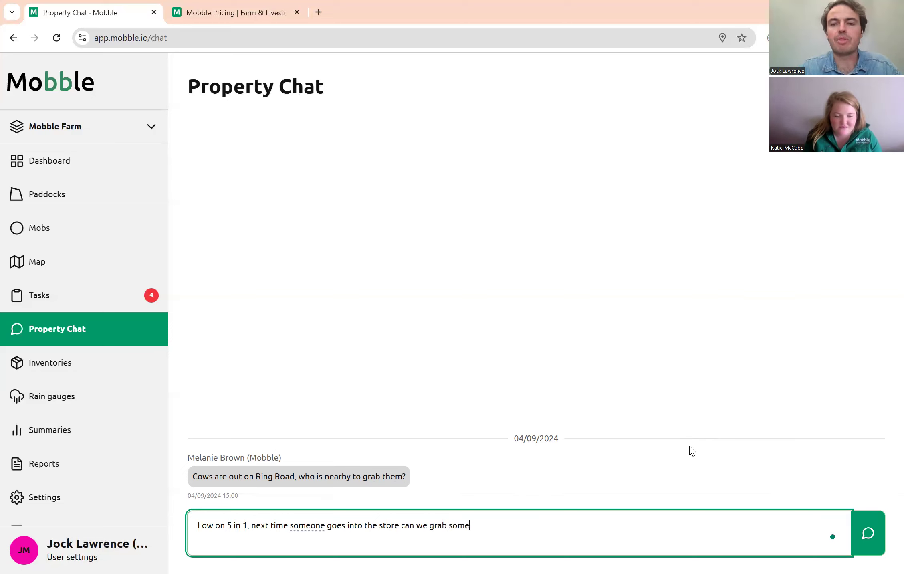
text(e)
click(866, 532)
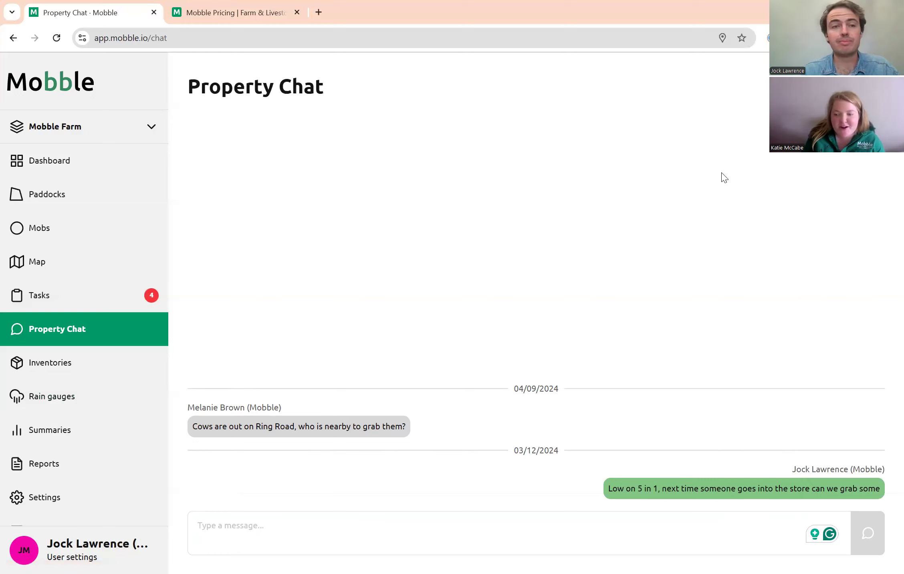
click(42, 262)
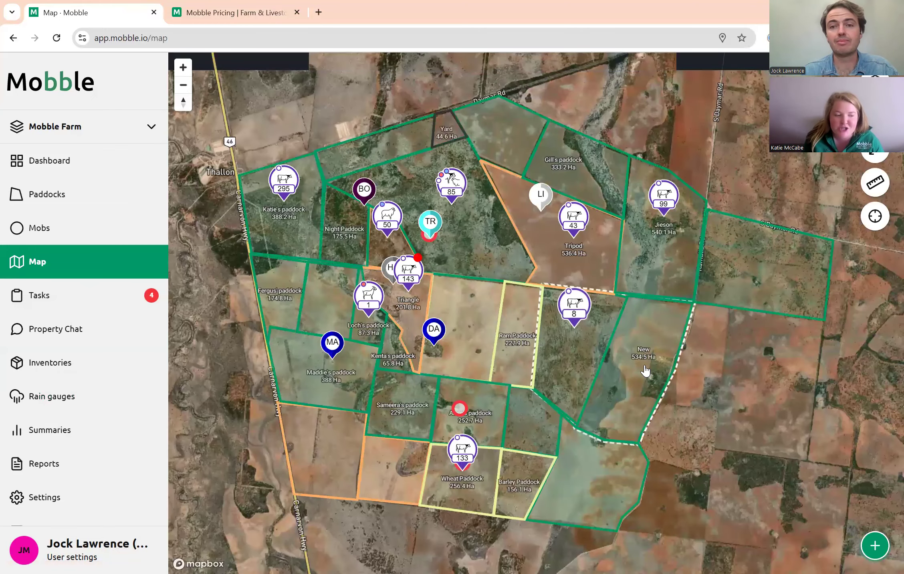
- Zoom and pan the map to House Paddock and Front Paddock by the North pipeline
scroll(493, 326, up, 2)
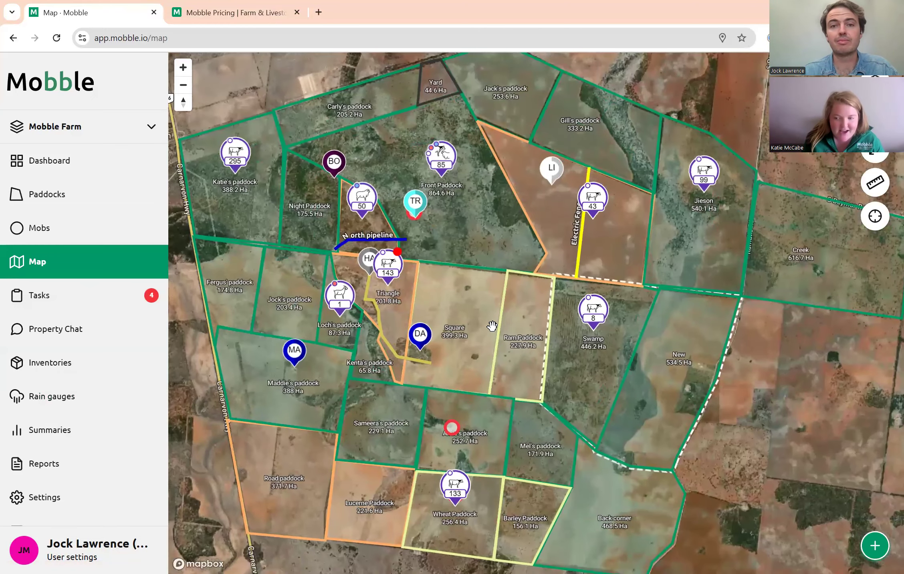
scroll(493, 325, up, 4)
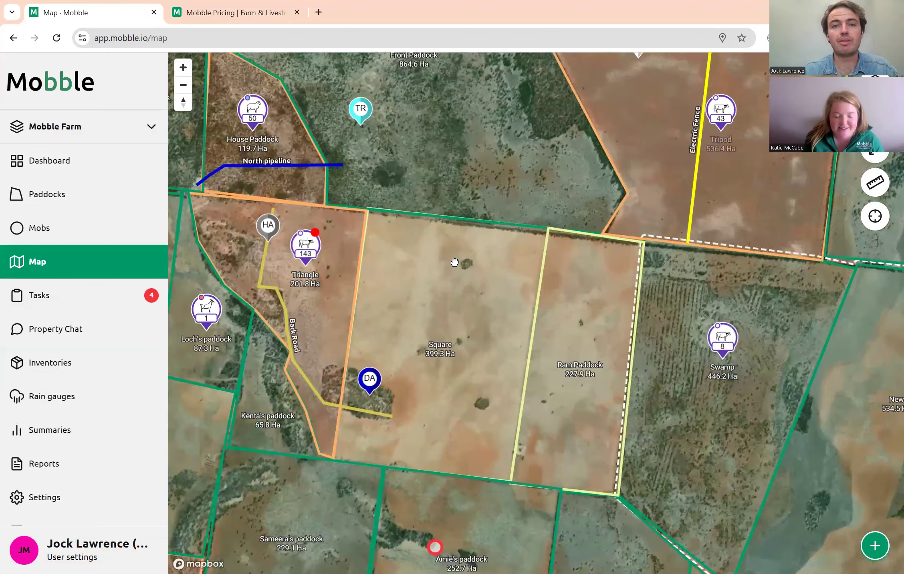
drag(454, 262, 508, 329)
scroll(496, 293, up, 3)
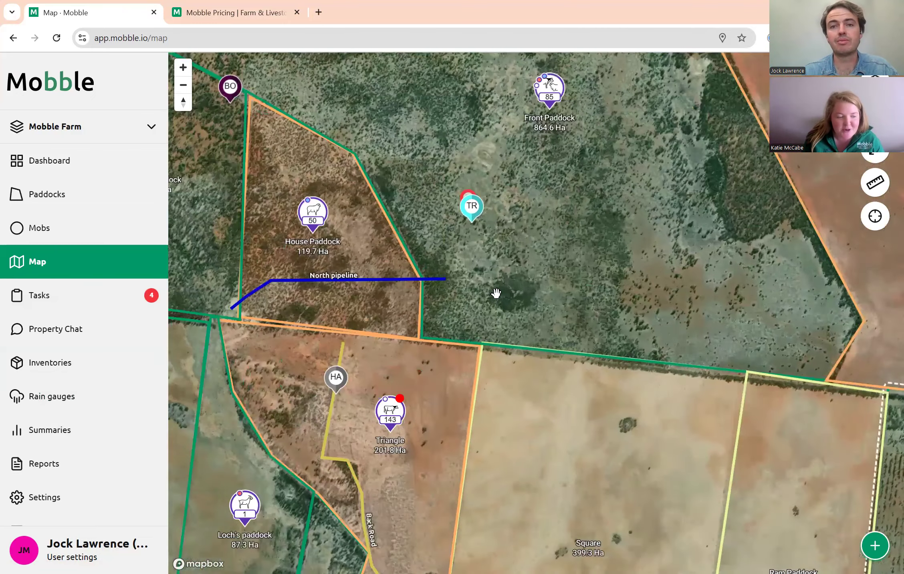
scroll(496, 293, up, 2)
scroll(495, 293, down, 1)
drag(611, 428, 619, 434)
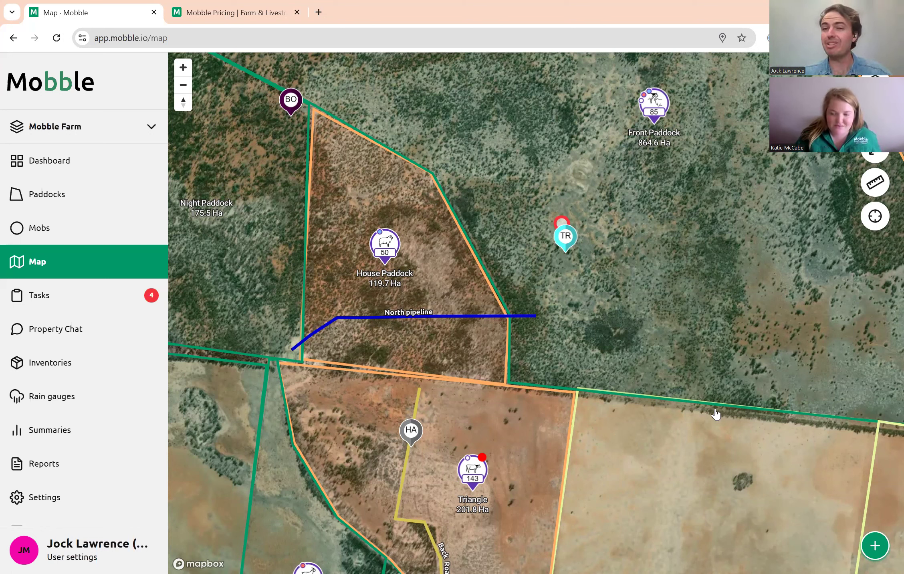
- Frame the task marker near Triangle and open the Leak in pipe task's detail page
drag(677, 368, 660, 383)
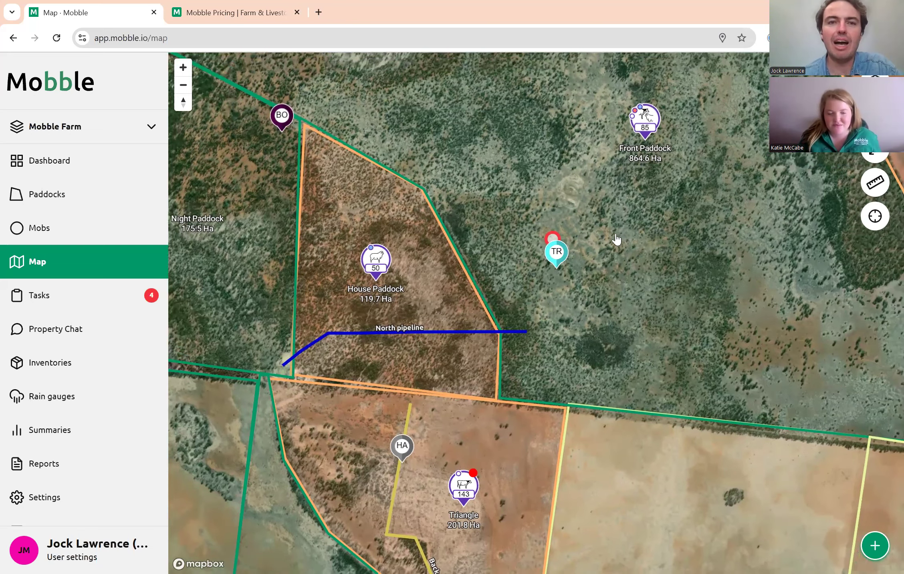
drag(616, 242, 603, 286)
scroll(601, 268, up, 1)
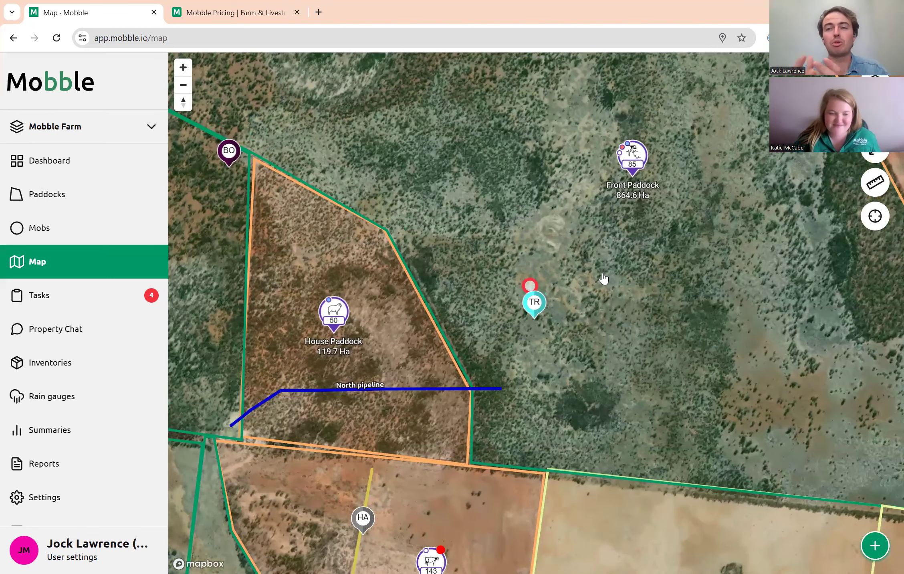
scroll(601, 324, up, 1)
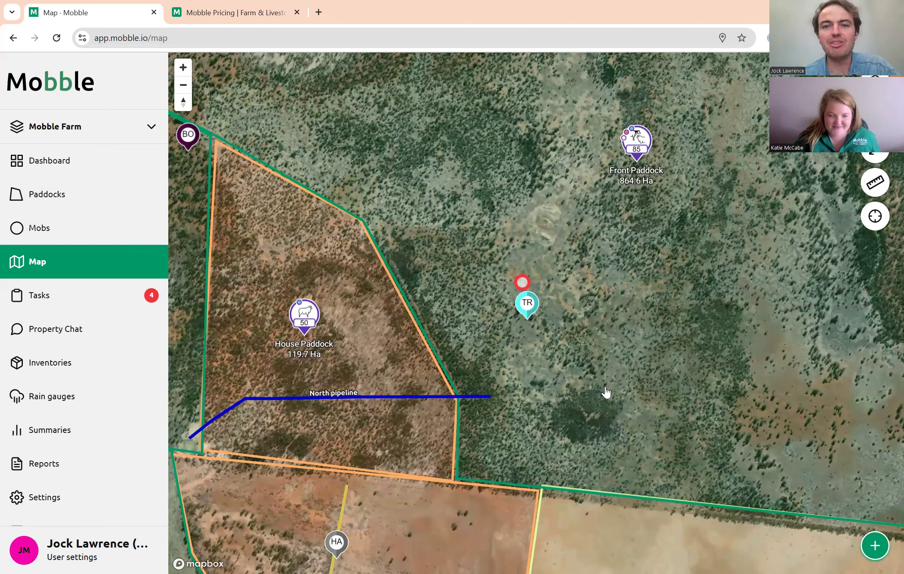
drag(606, 393, 476, 309)
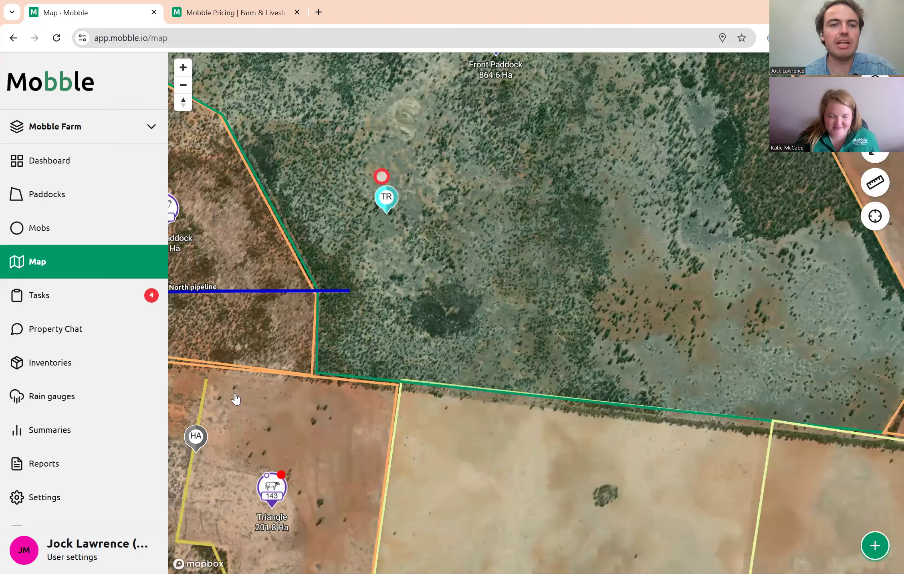
click(382, 177)
click(411, 354)
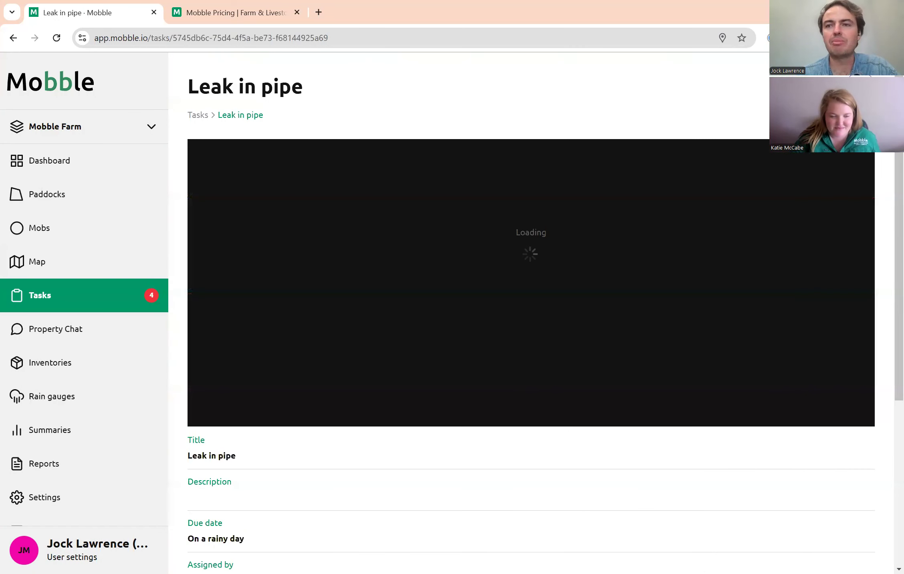
- Browse the Leak in pipe task's edit form, cancel without saving, and return to the farm map
click(842, 86)
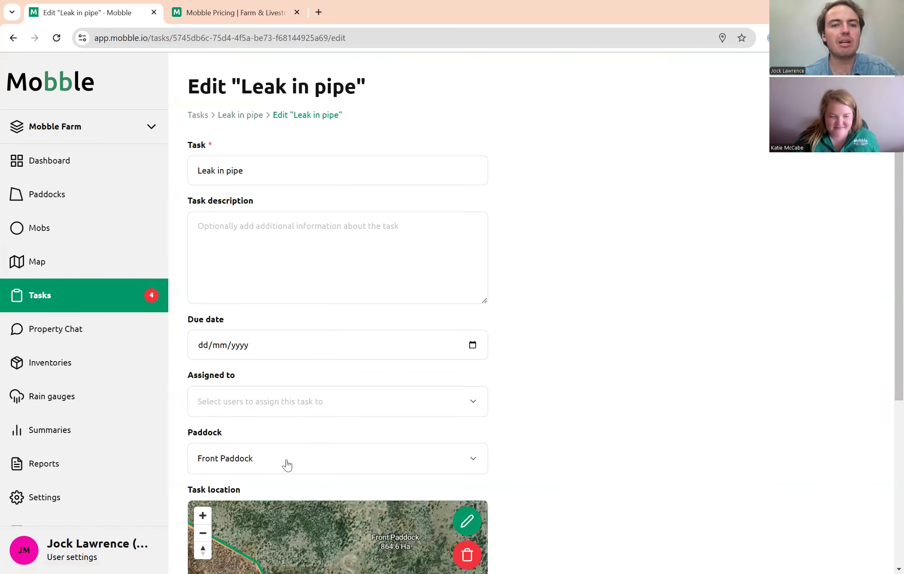
scroll(277, 433, down, 1)
scroll(278, 432, down, 1)
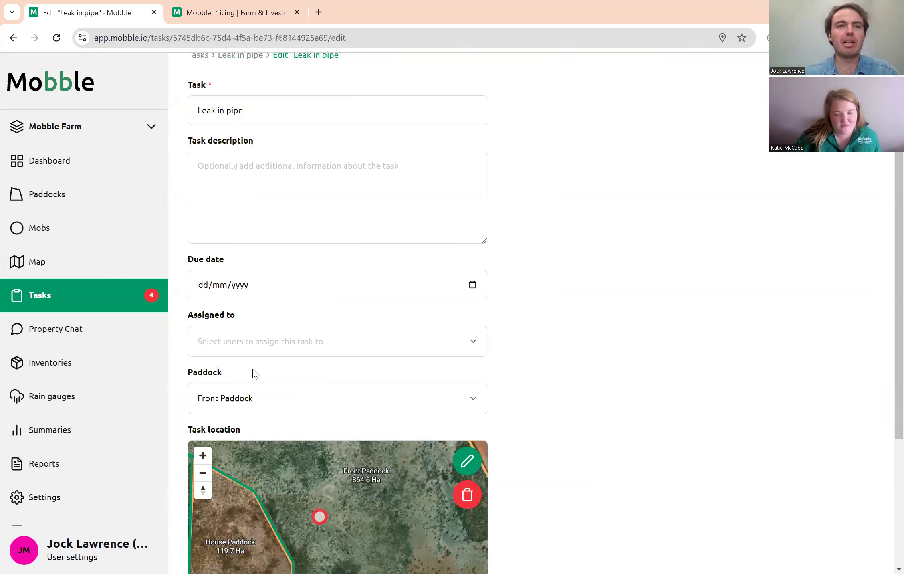
scroll(561, 401, up, 2)
scroll(561, 401, down, 4)
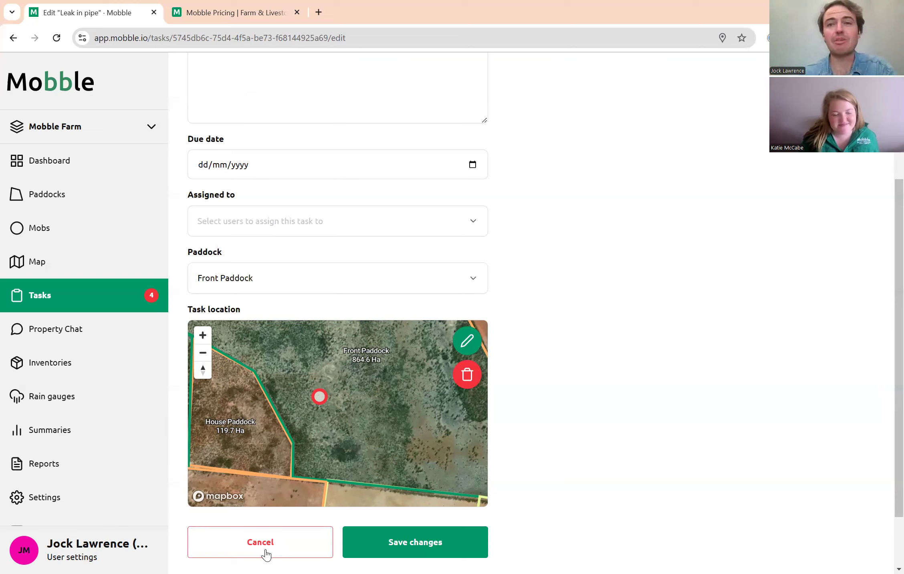
click(265, 554)
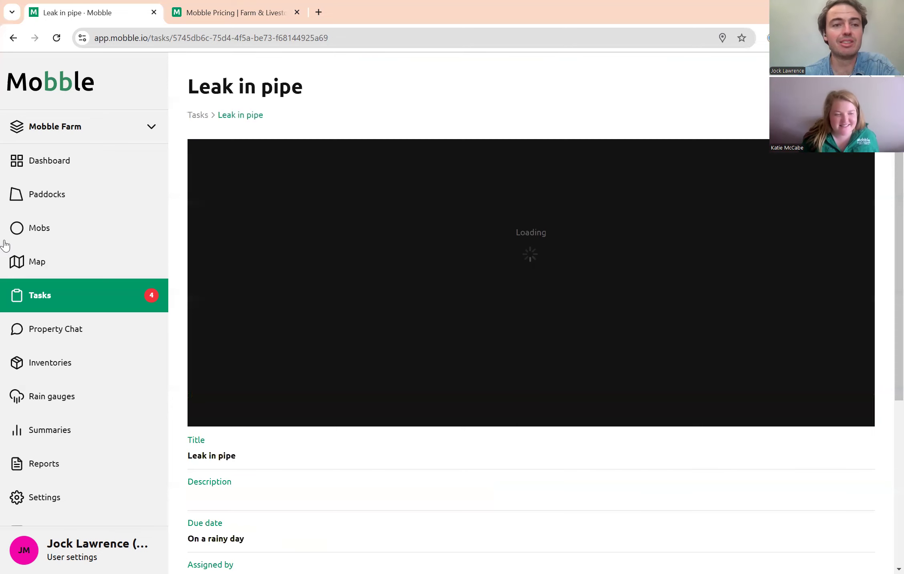
click(54, 261)
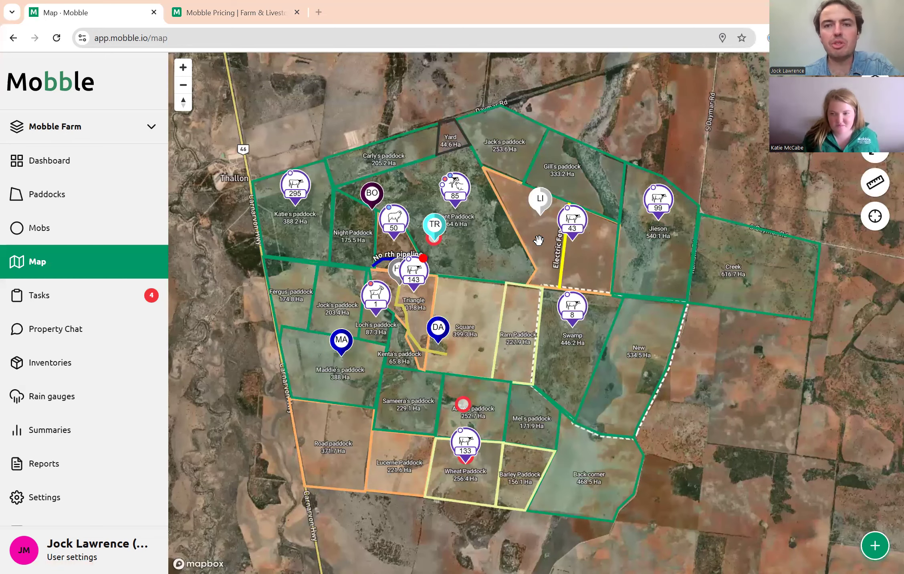
- Pan the farm map over to Triangle paddock and check its mob summary
scroll(507, 366, up, 3)
drag(462, 357, 576, 394)
scroll(576, 395, up, 1)
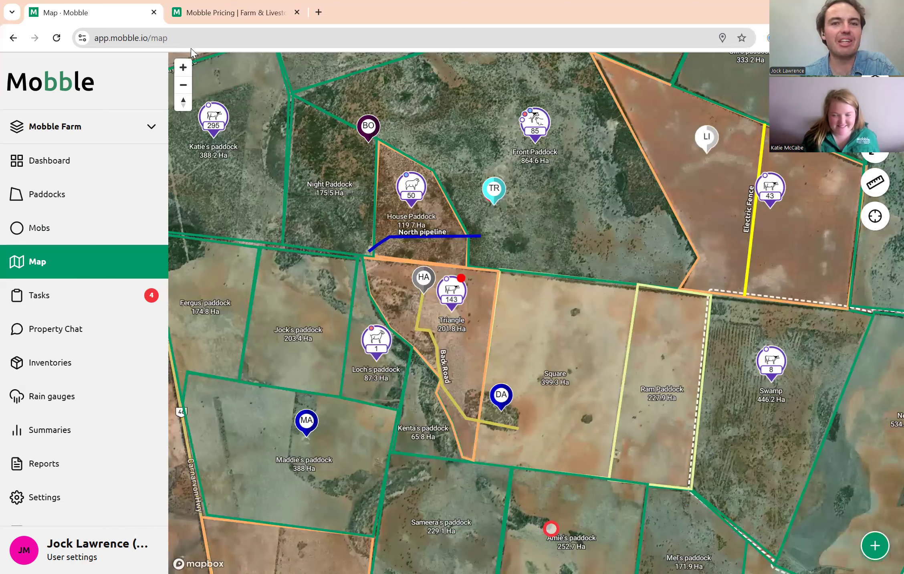
drag(554, 341, 616, 350)
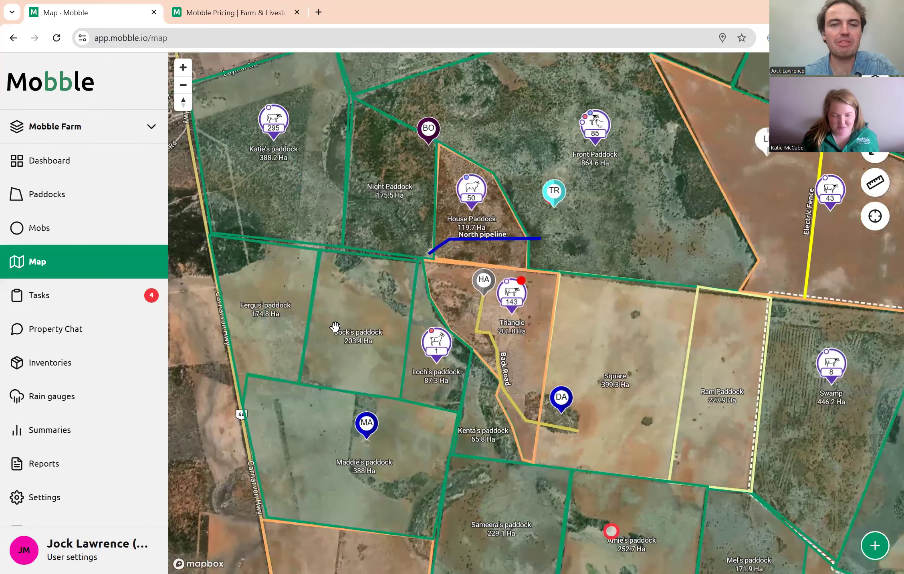
scroll(382, 360, up, 1)
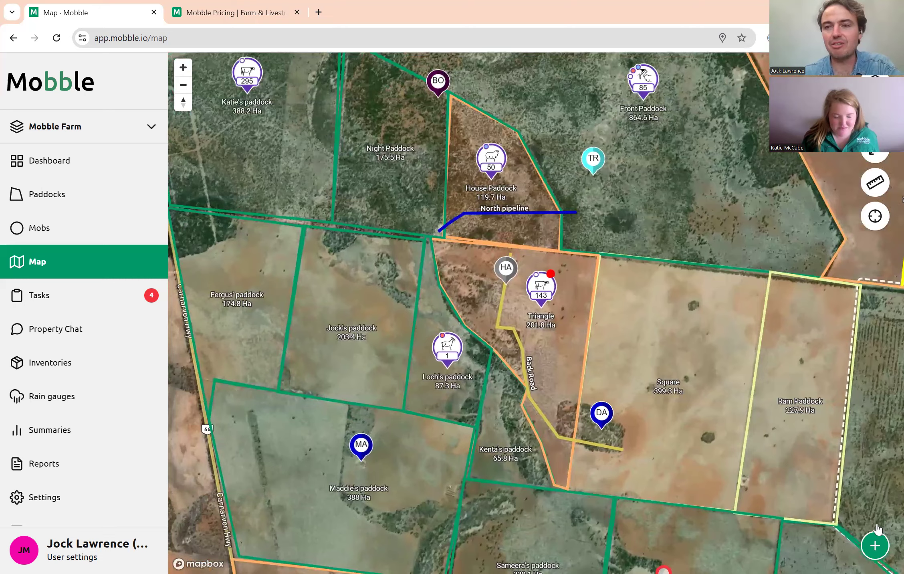
drag(683, 300, 691, 341)
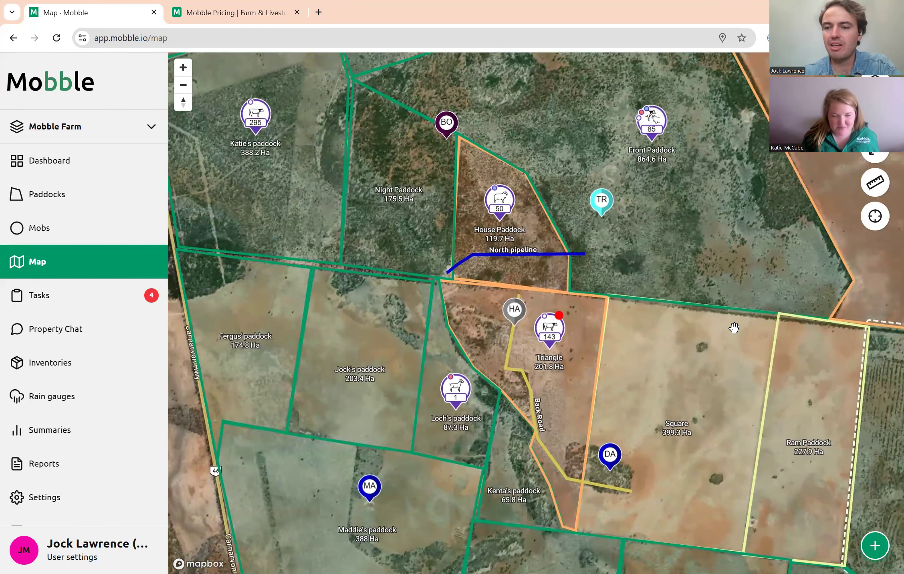
mouse_move(614, 338)
mouse_down()
mouse_move(622, 341)
mouse_move(585, 363)
mouse_move(504, 245)
mouse_up()
mouse_move(603, 323)
mouse_down()
mouse_move(588, 192)
mouse_move(617, 286)
mouse_up()
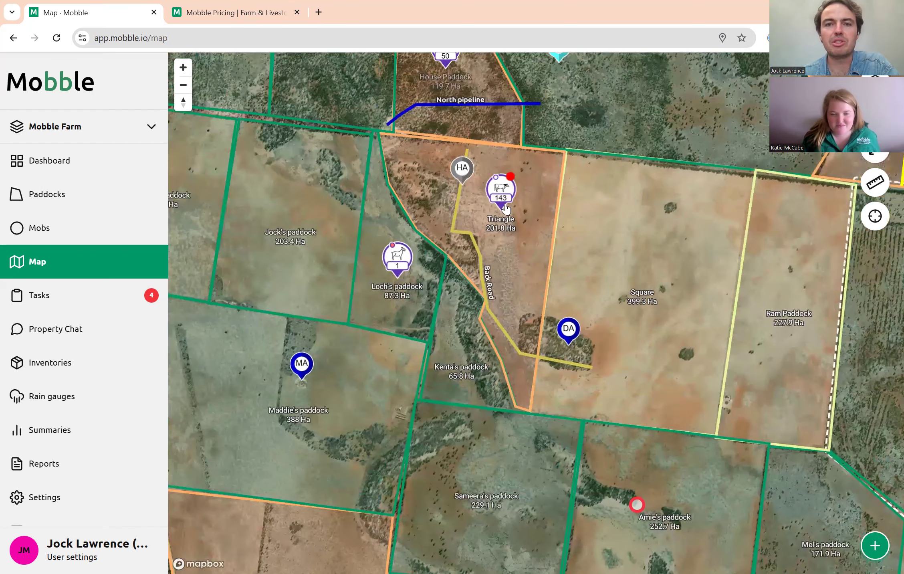
click(506, 192)
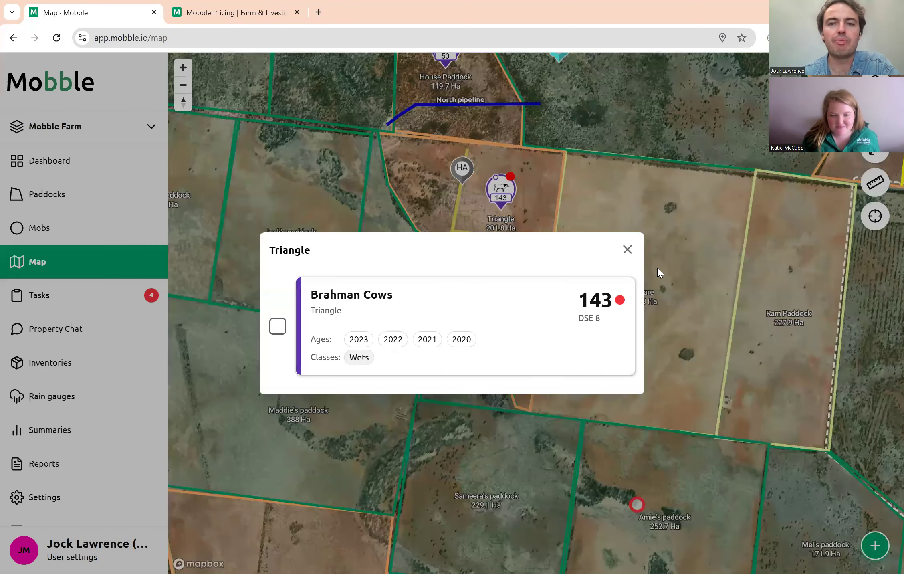
click(628, 250)
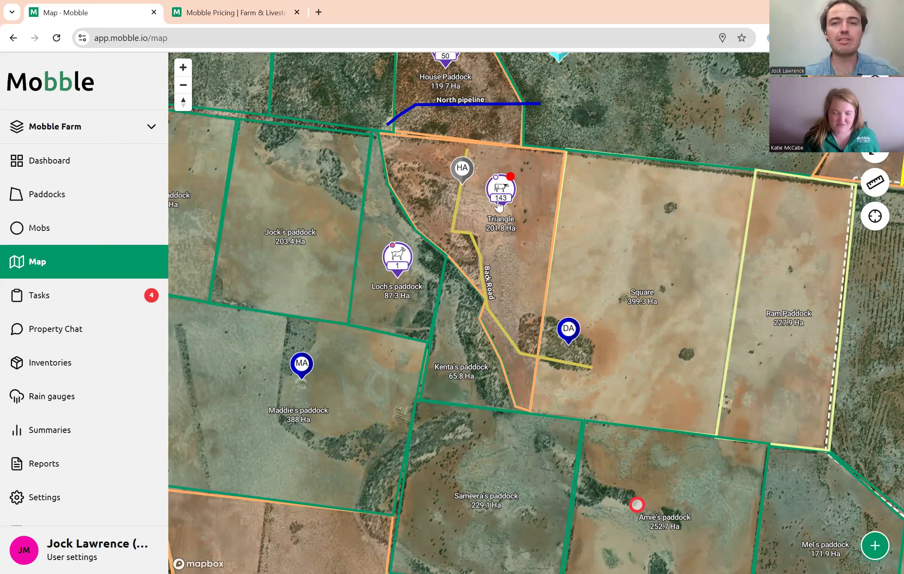
- Open the green + add menu and recheck Triangle's 143-head Brahman Cows mob
drag(494, 199, 544, 224)
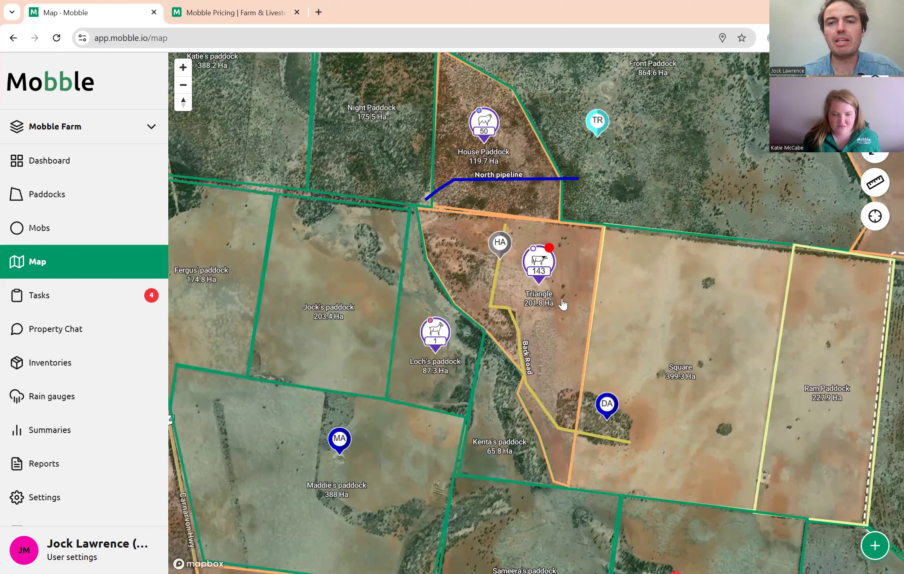
click(875, 545)
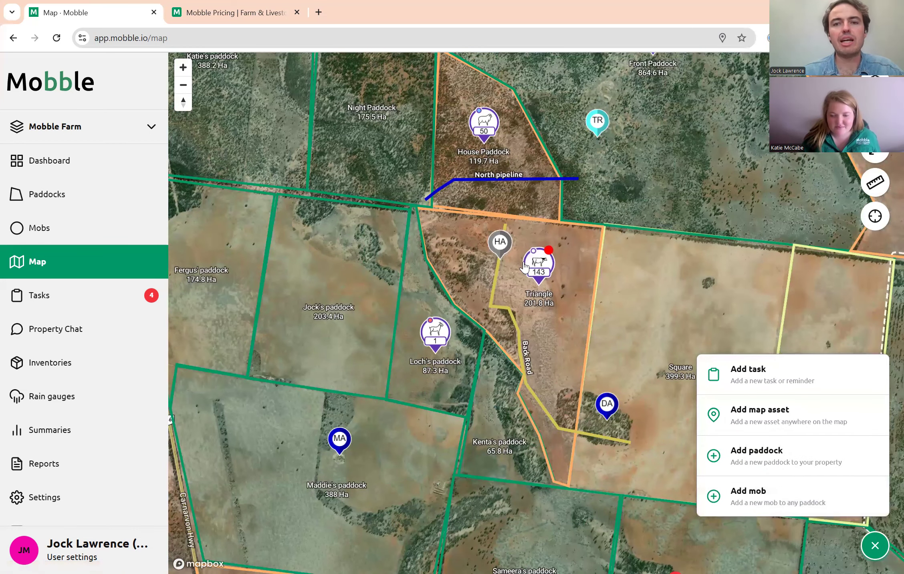
click(537, 266)
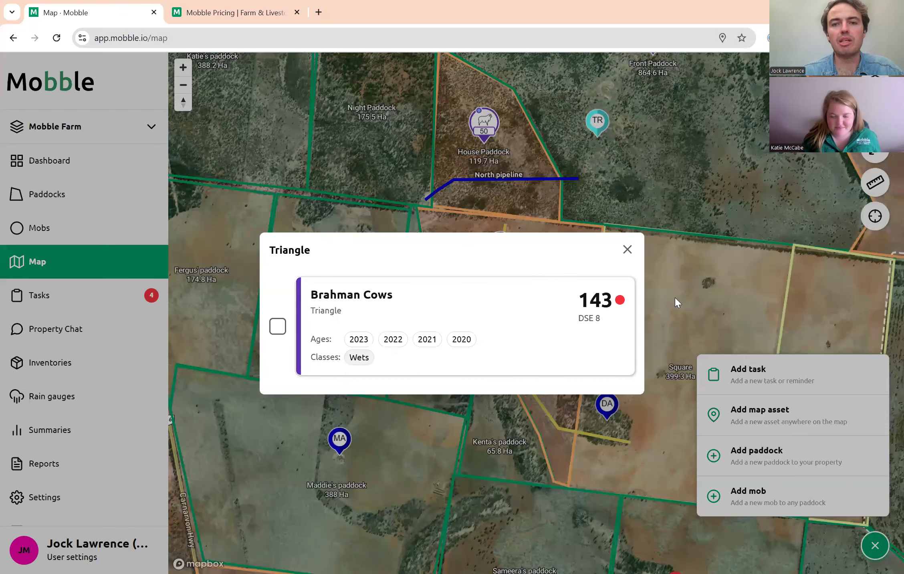
click(626, 247)
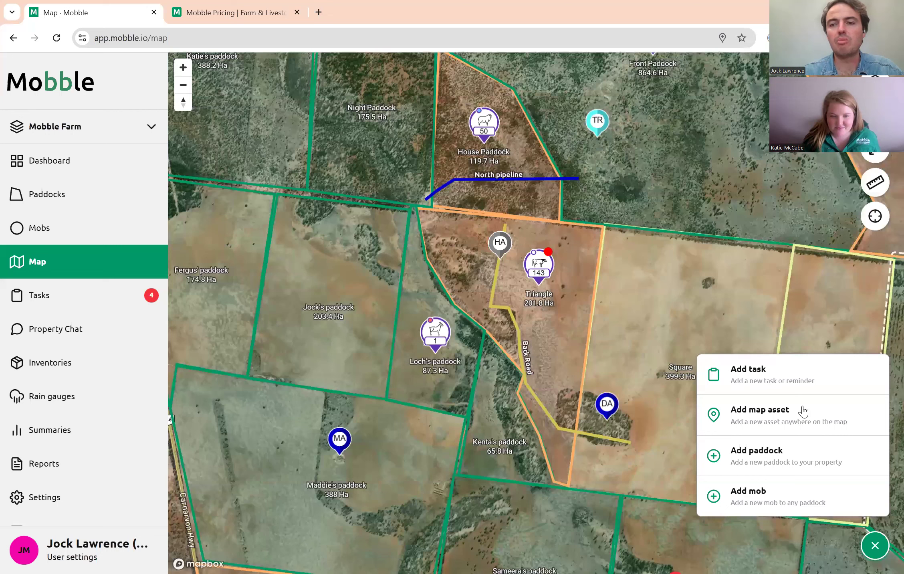
- Start a natural increase (birth) mob in Triangle paddock as Cattle, breed Brahman
click(748, 505)
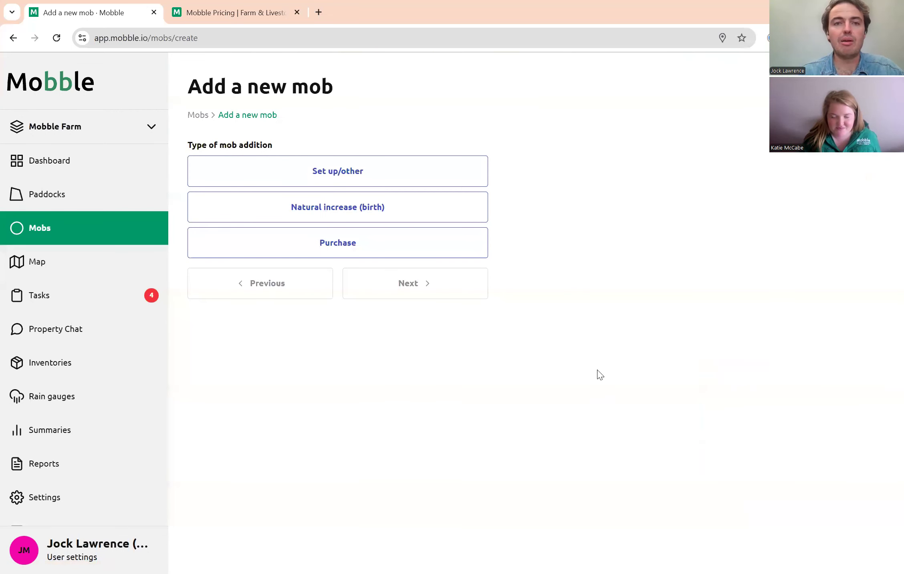
click(363, 209)
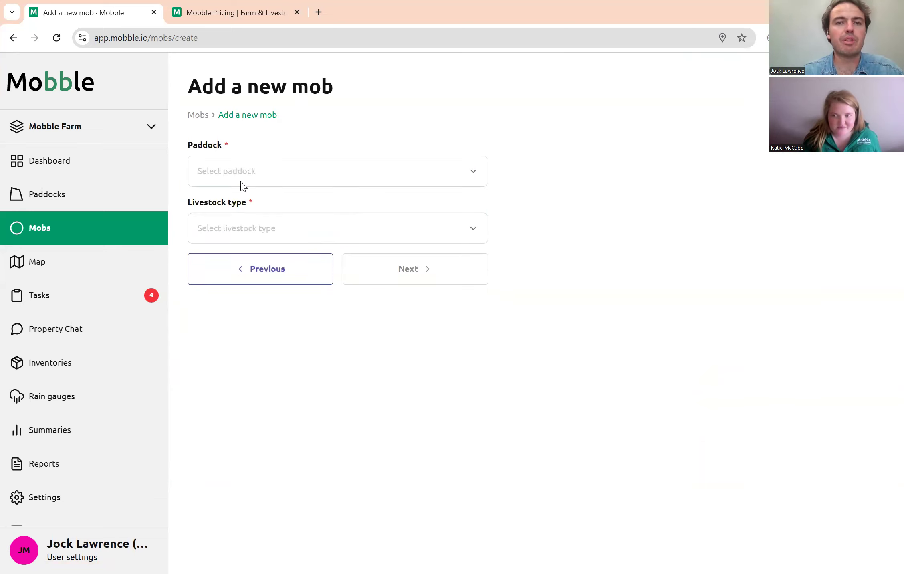
click(250, 170)
click(240, 242)
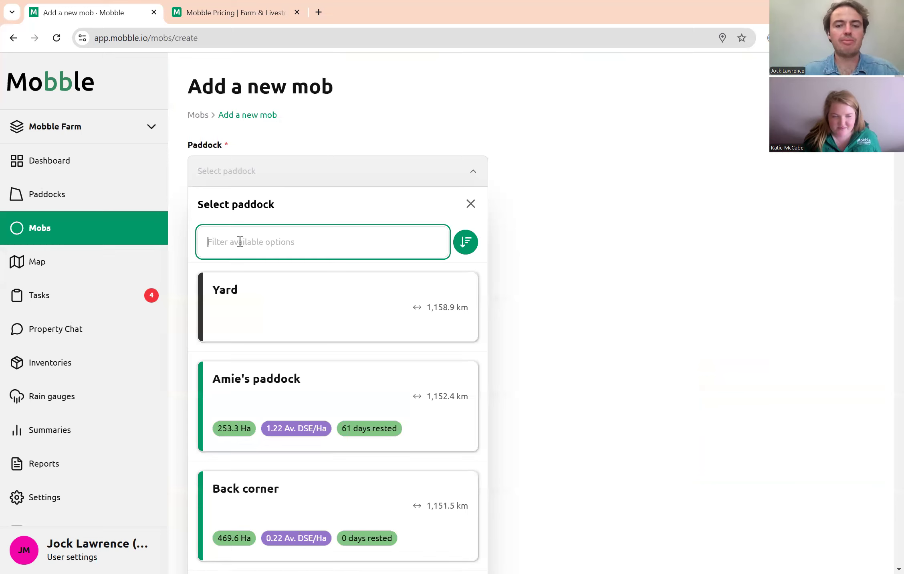
text(tri)
click(269, 324)
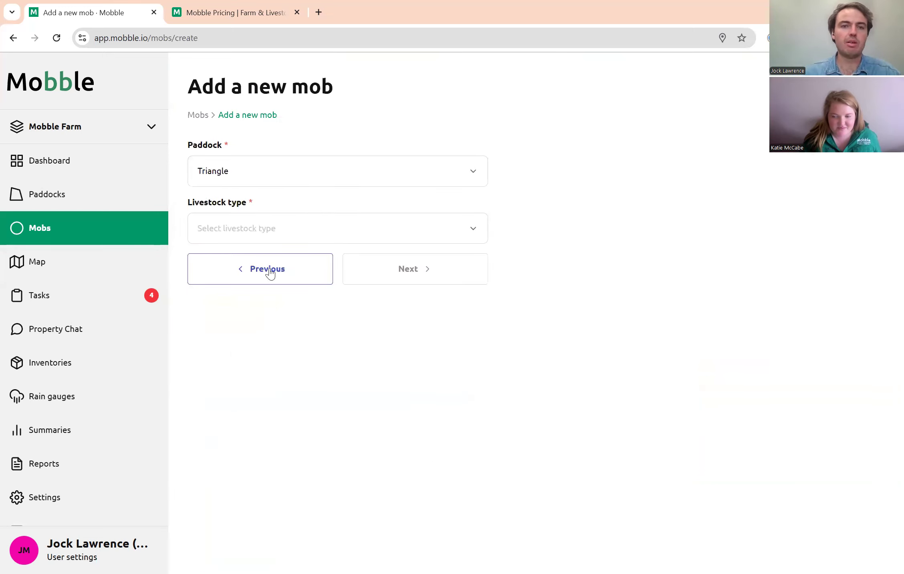
click(261, 237)
click(233, 302)
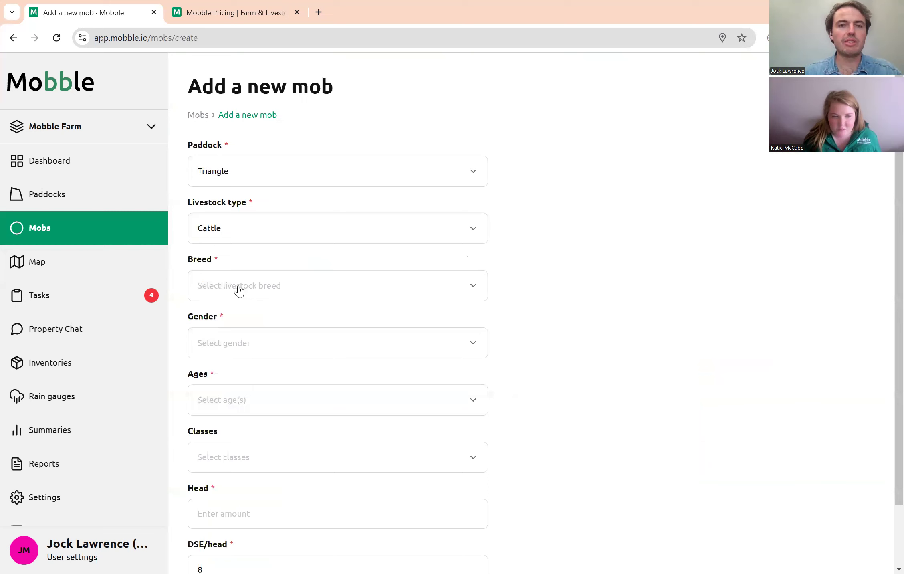
click(239, 287)
click(228, 423)
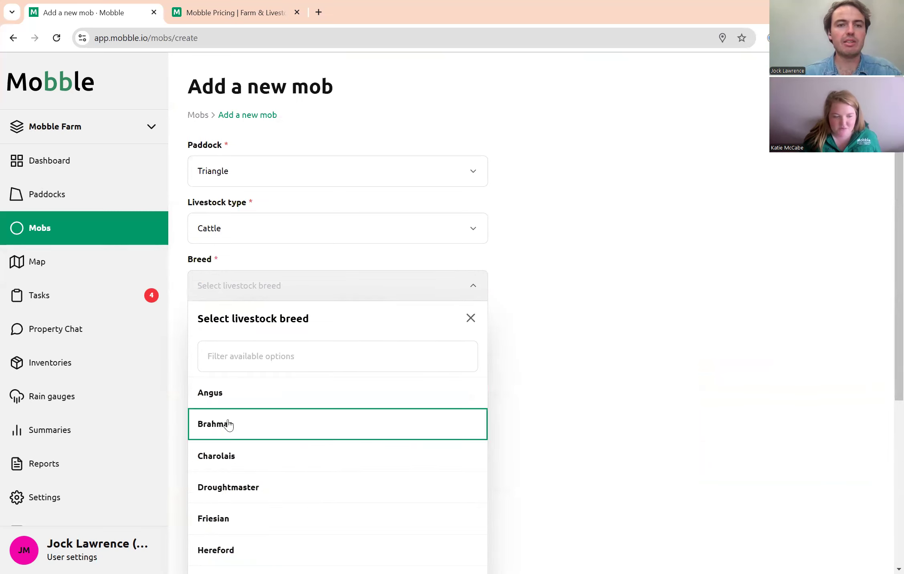
- Set the mob's gender to Mixed Sex and its age to 2025
scroll(271, 296, down, 1)
click(271, 296)
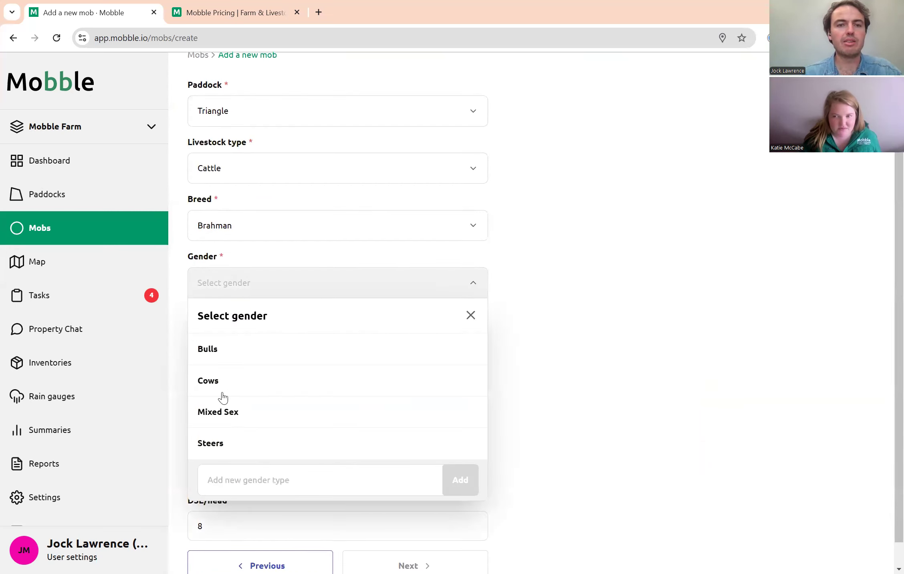
click(215, 414)
click(225, 348)
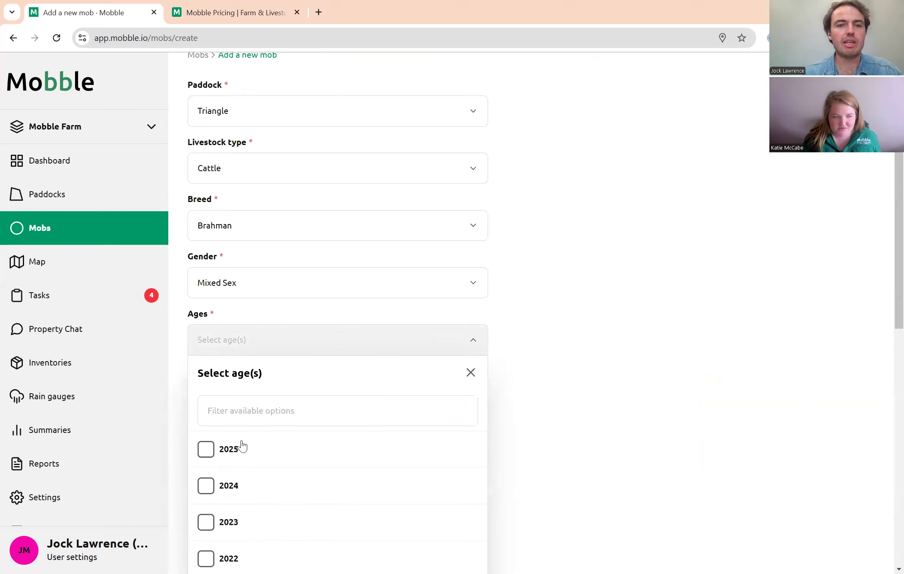
click(228, 451)
click(586, 420)
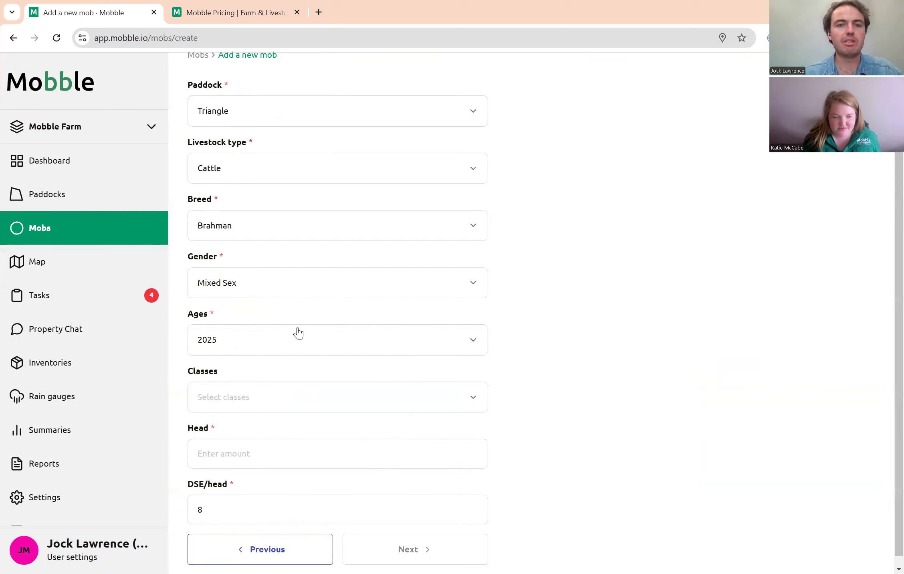
click(279, 344)
click(208, 453)
click(206, 486)
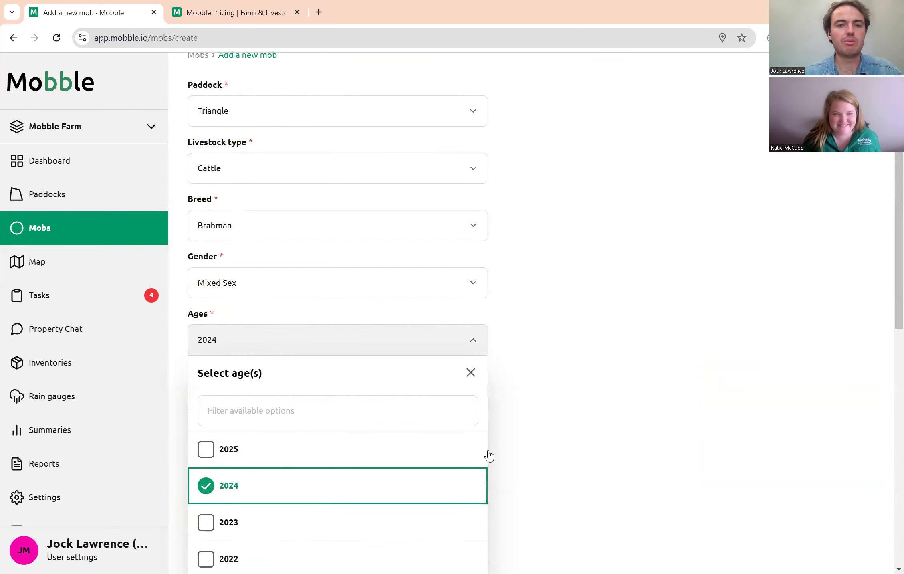
click(206, 486)
click(206, 449)
click(587, 437)
- Set the class to Calves and the head count to 120
scroll(256, 400, down, 1)
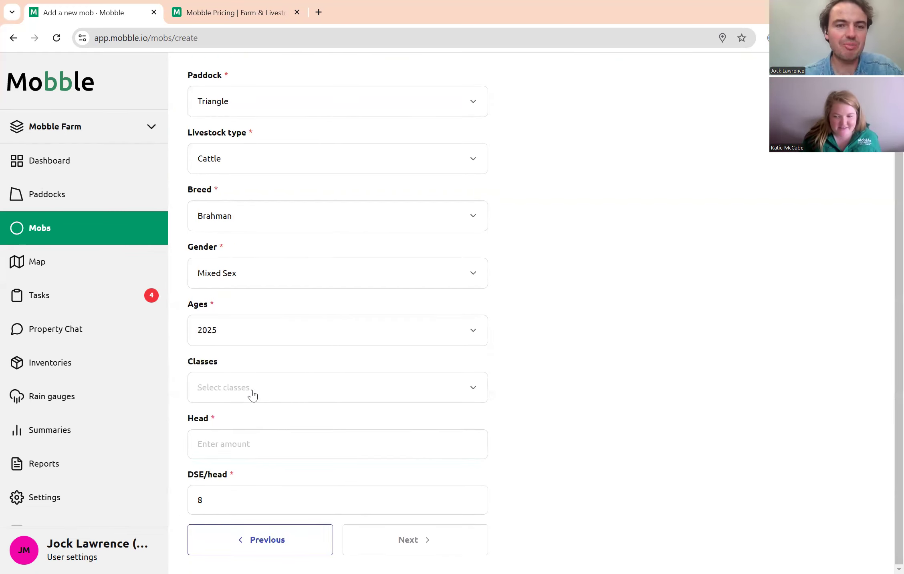
click(252, 393)
click(249, 457)
click(702, 446)
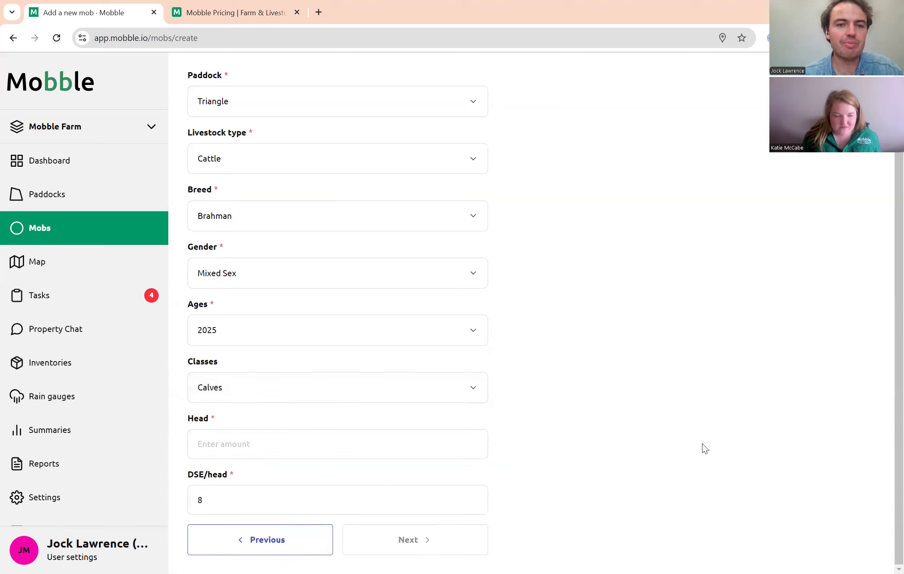
click(287, 442)
text(120)
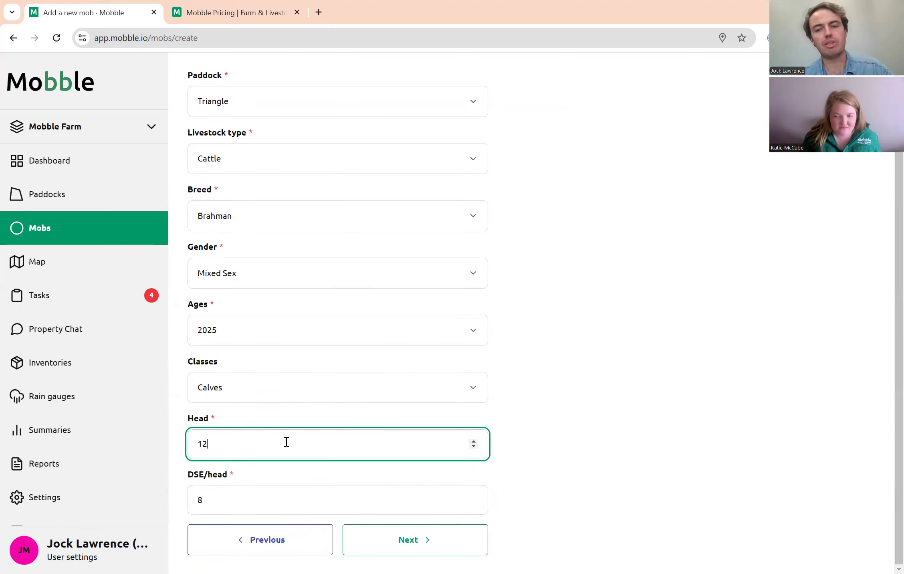
click(607, 391)
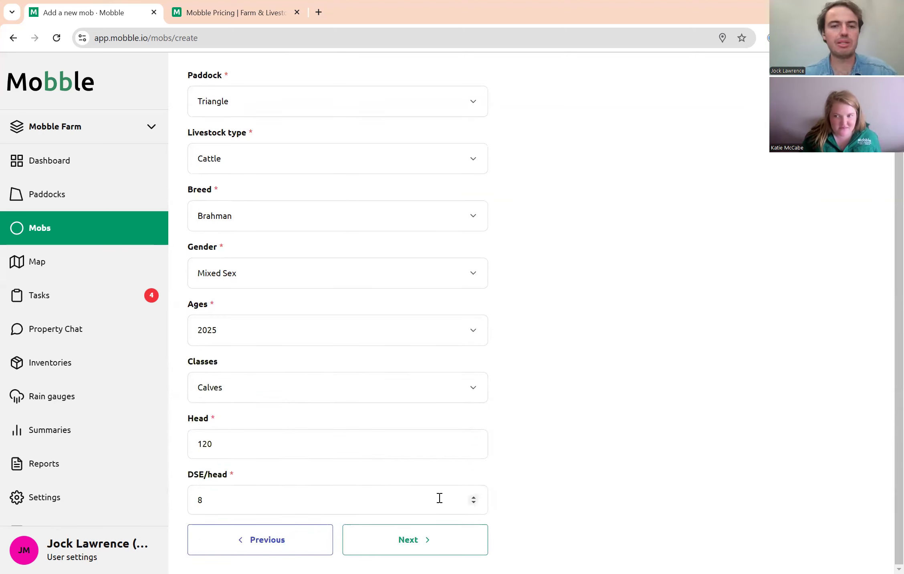
- Add the note '95%' and save the new calves mob
click(412, 541)
click(299, 375)
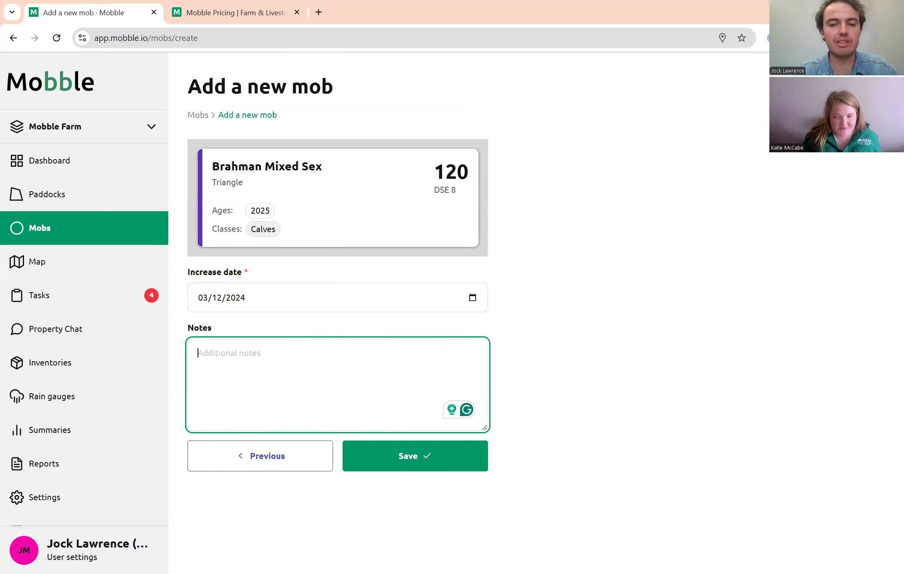
text(95%)
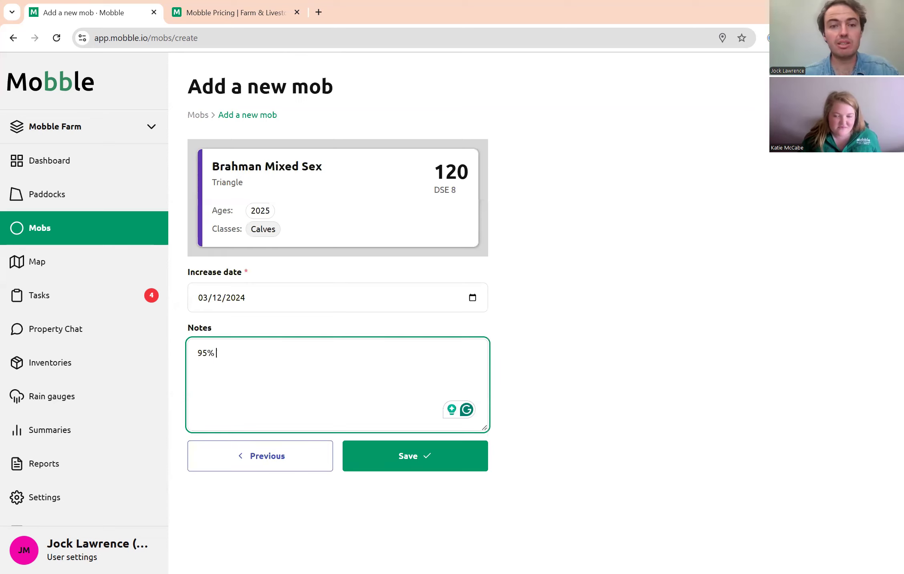
click(414, 463)
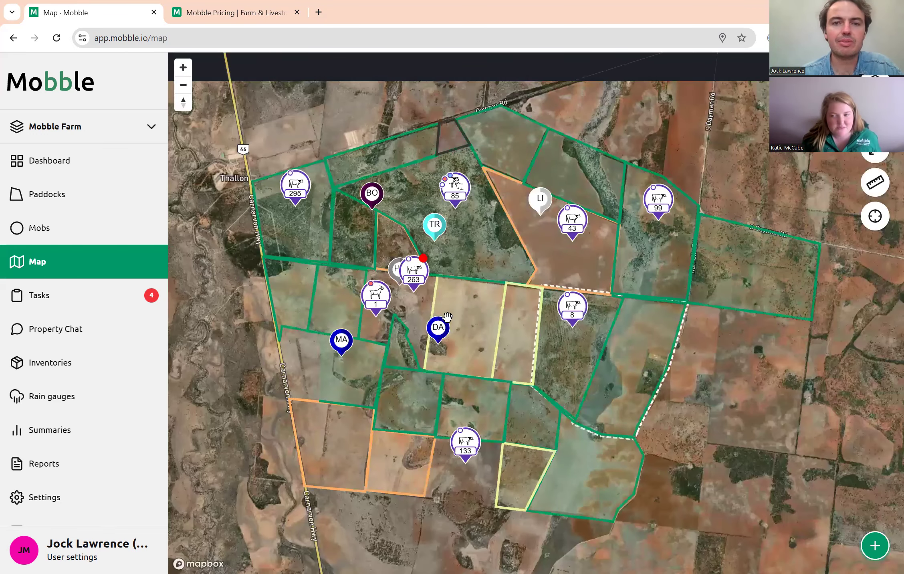
- Check Triangle's mob list for the new calves alongside the Brahman Cows mob
click(416, 278)
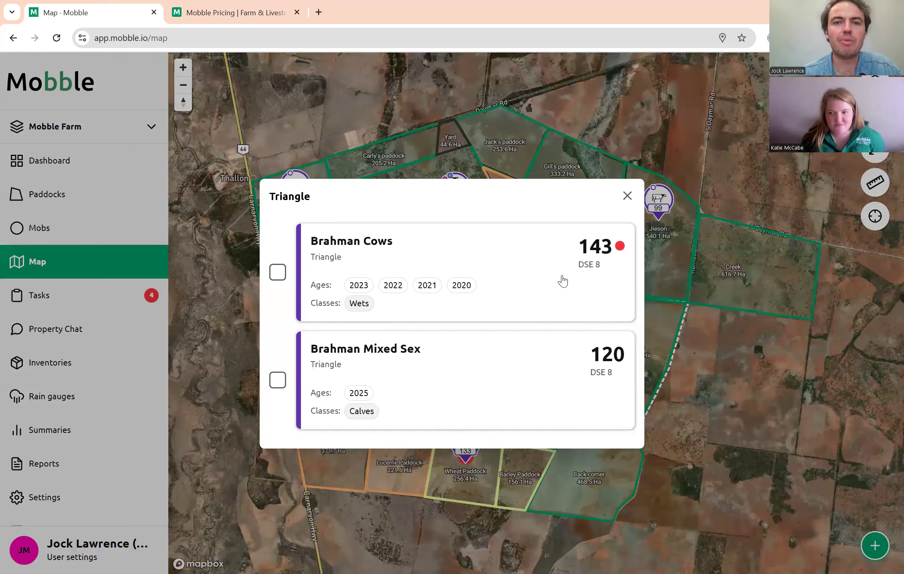
click(466, 280)
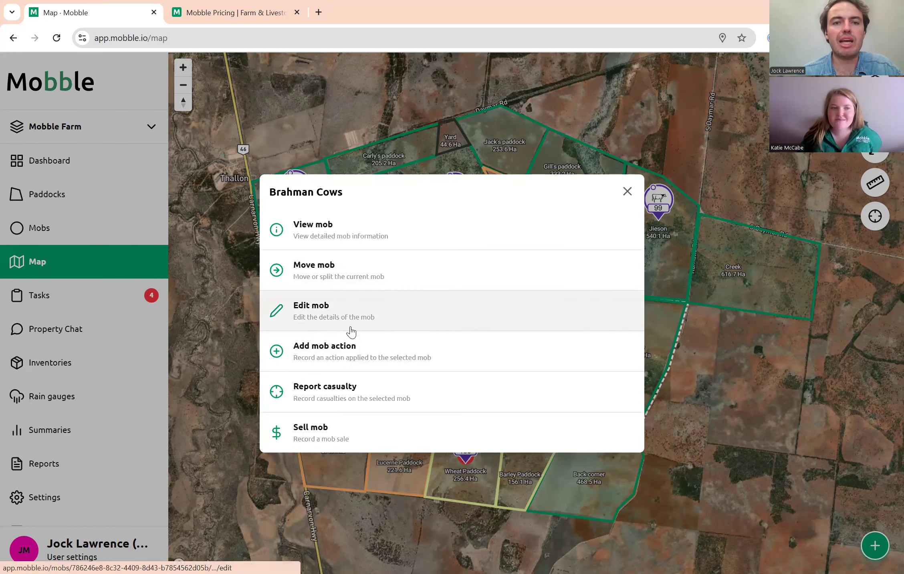
click(628, 192)
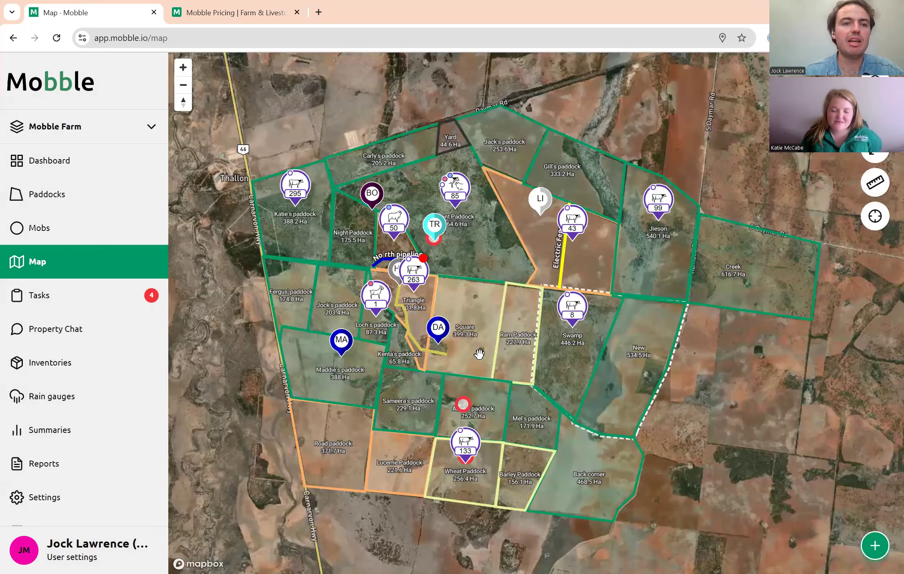
- Review the Natural Increases summary (four records, 292 head) and return to the map
click(45, 432)
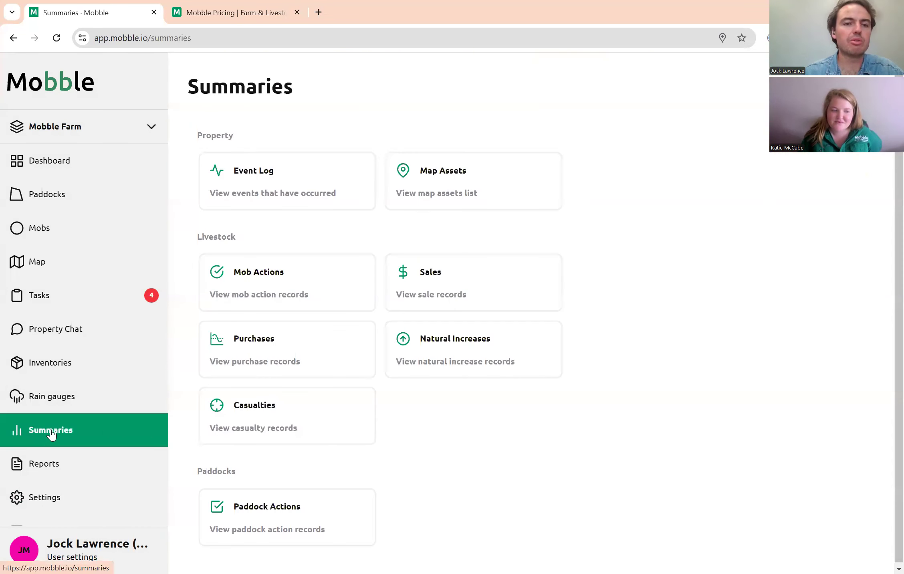
click(459, 356)
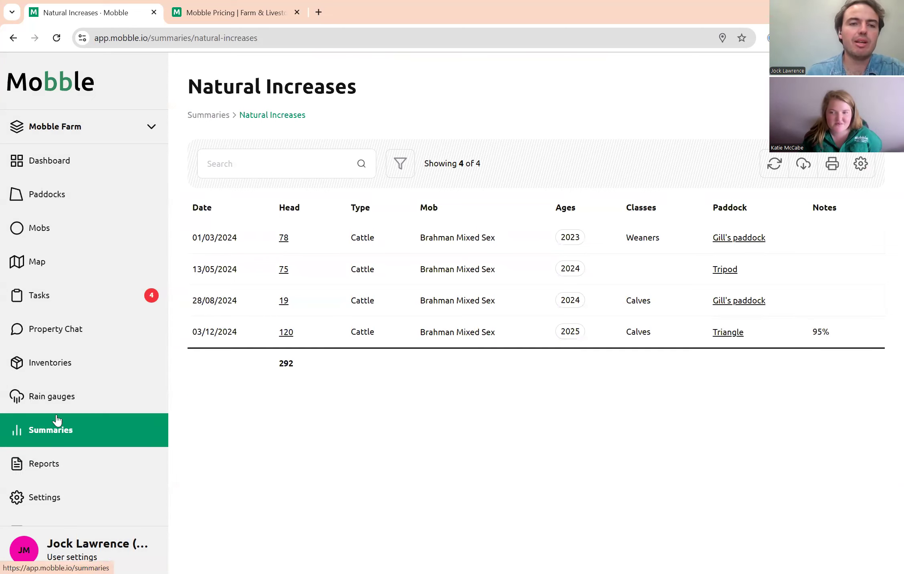
click(68, 262)
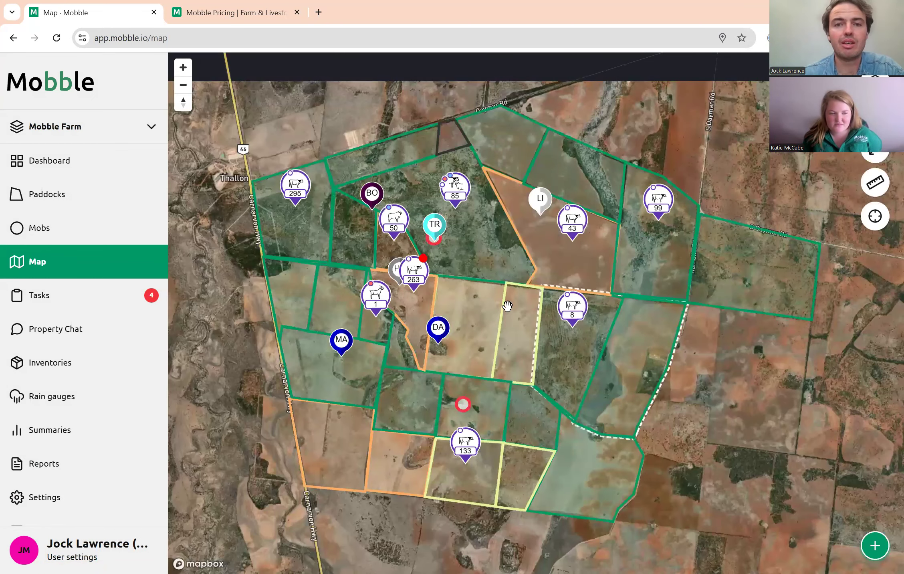
- Look over the add menu, Square paddock details and Triangle's mob list
scroll(507, 305, up, 4)
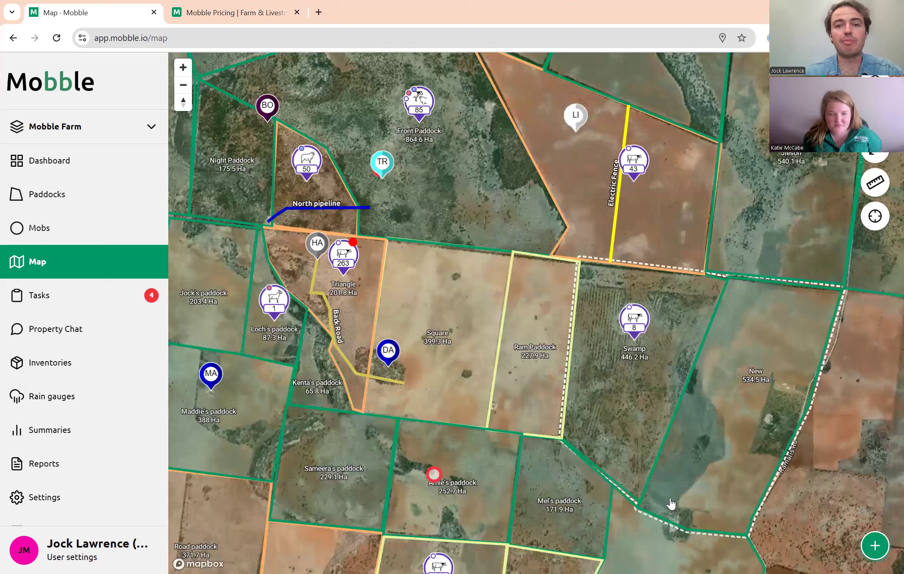
click(875, 546)
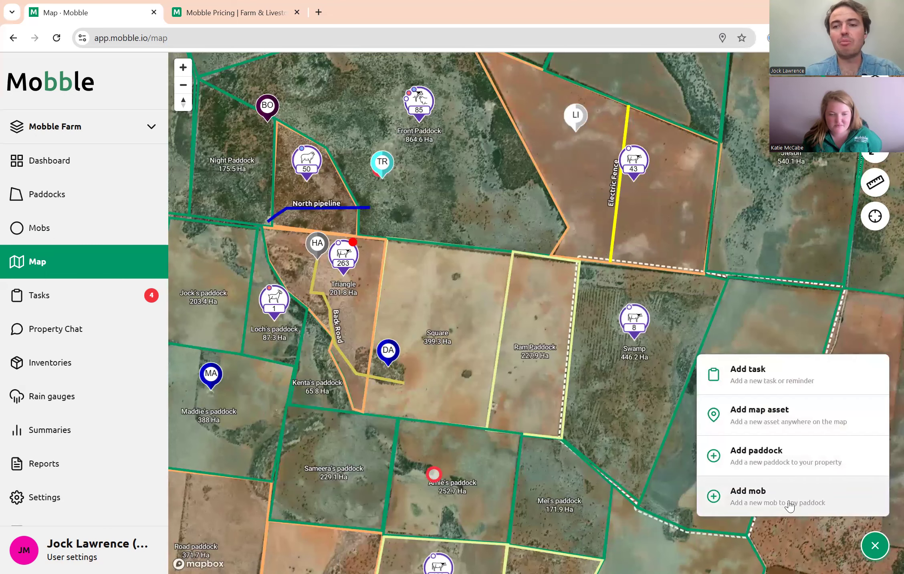
click(458, 285)
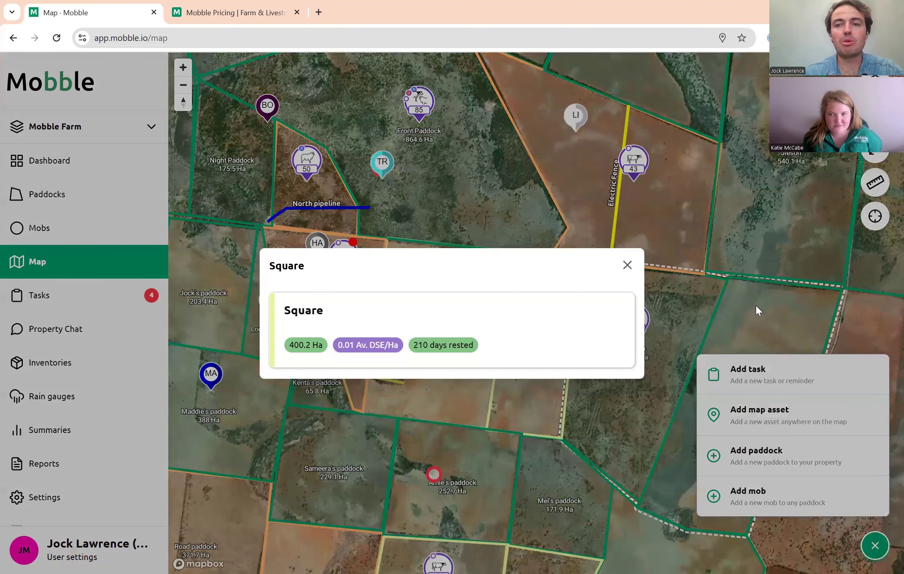
click(628, 265)
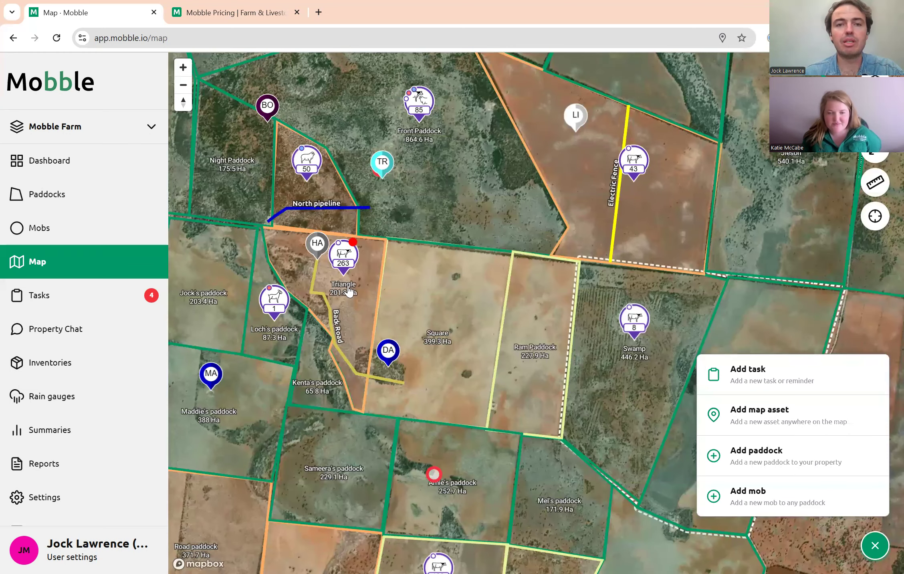
click(342, 258)
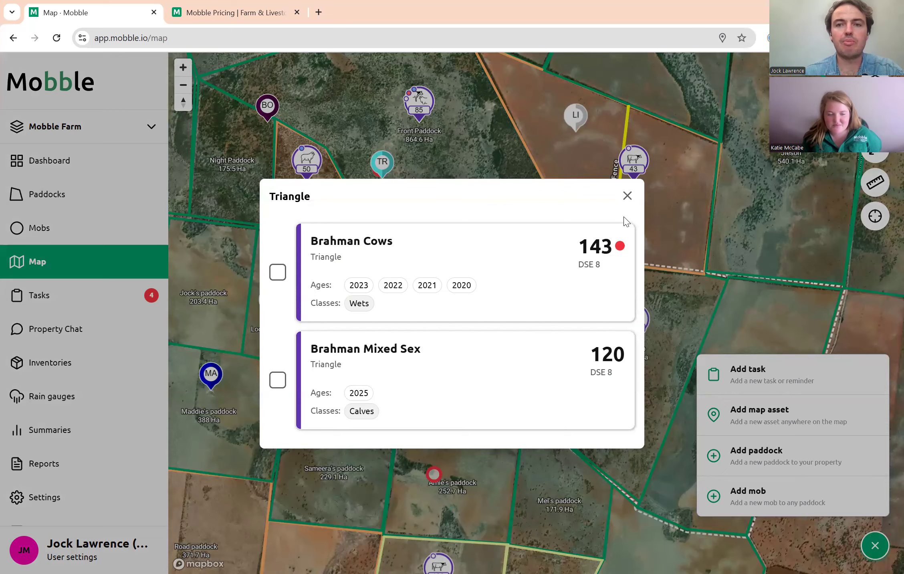
click(626, 196)
scroll(626, 202, down, 5)
scroll(522, 431, up, 3)
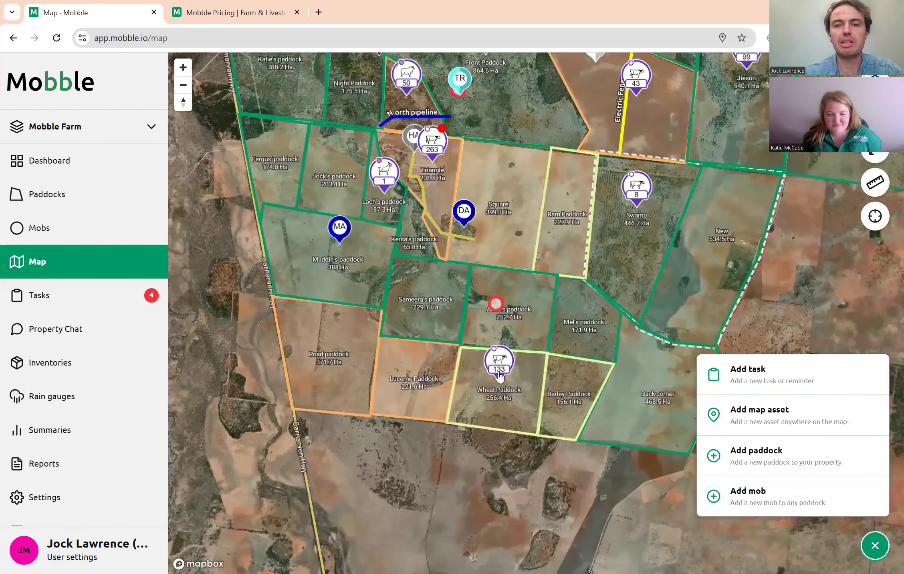
- Open Report casualty for Wheat Paddock's 133-head Brahman Mixed Sex mob
click(502, 365)
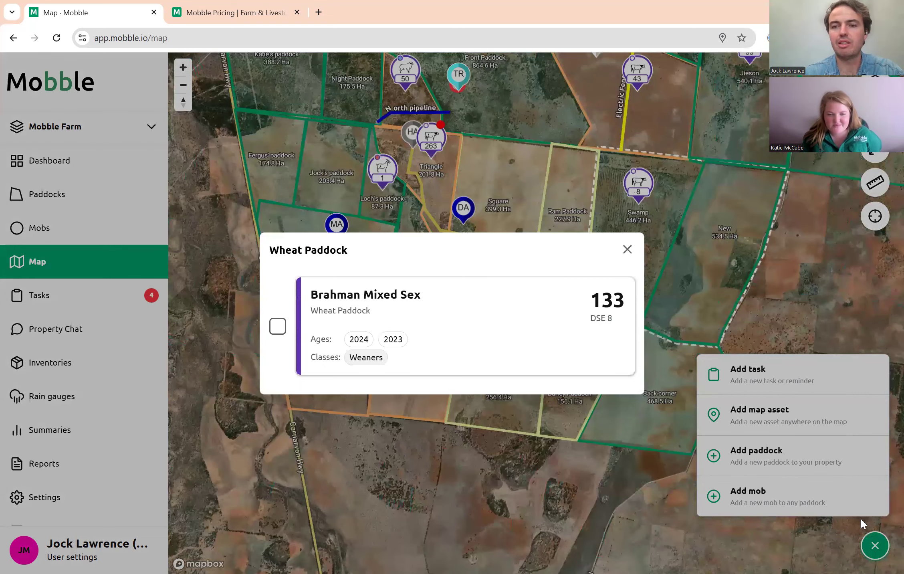
click(478, 304)
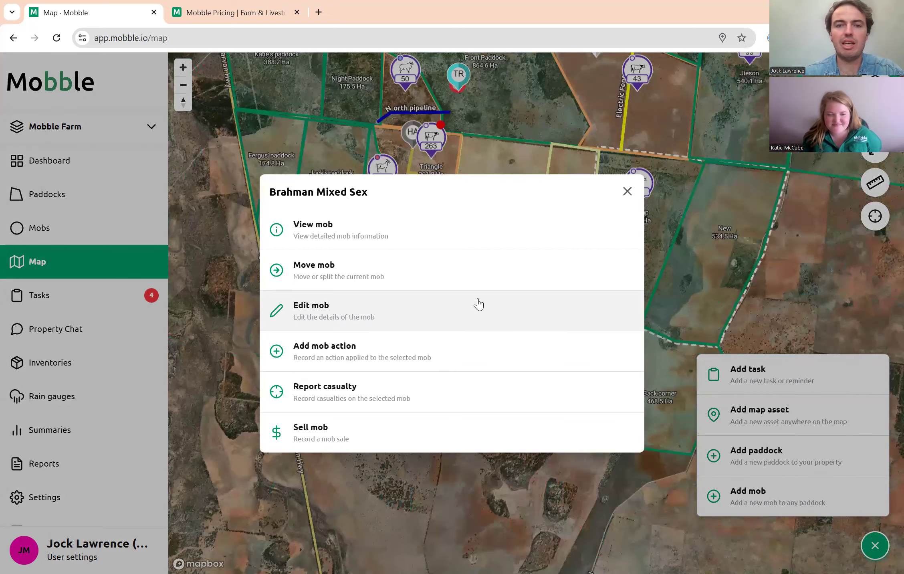
click(345, 390)
- Record a 1-head casualty dated 03/12/2024, leaving Wheat Paddock at 132 head
click(253, 353)
text(1)
click(628, 363)
scroll(492, 399, down, 1)
scroll(493, 399, down, 2)
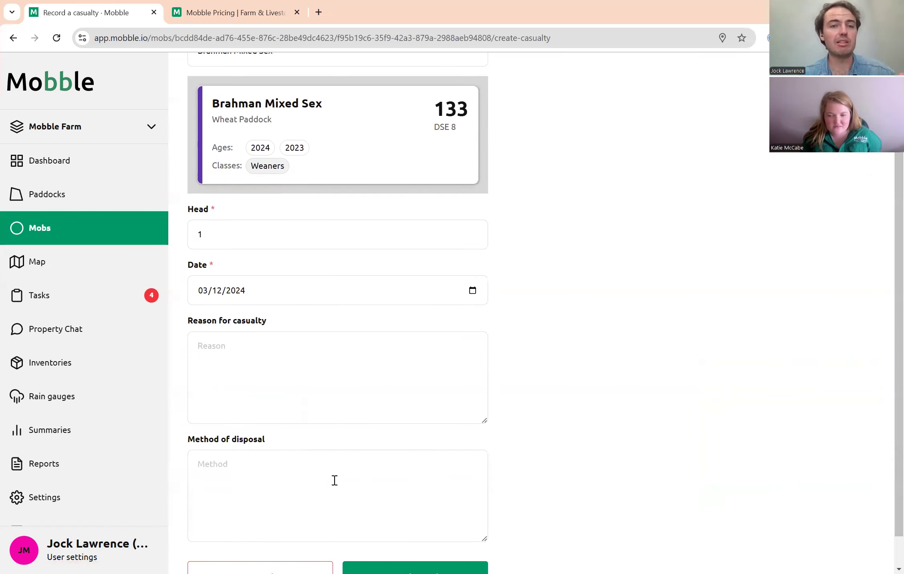
click(292, 366)
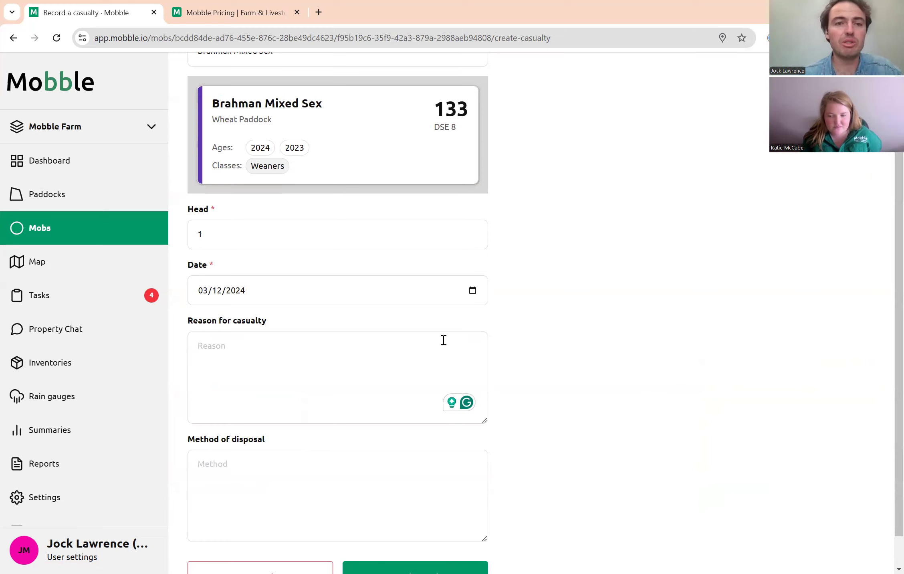
scroll(418, 351, down, 1)
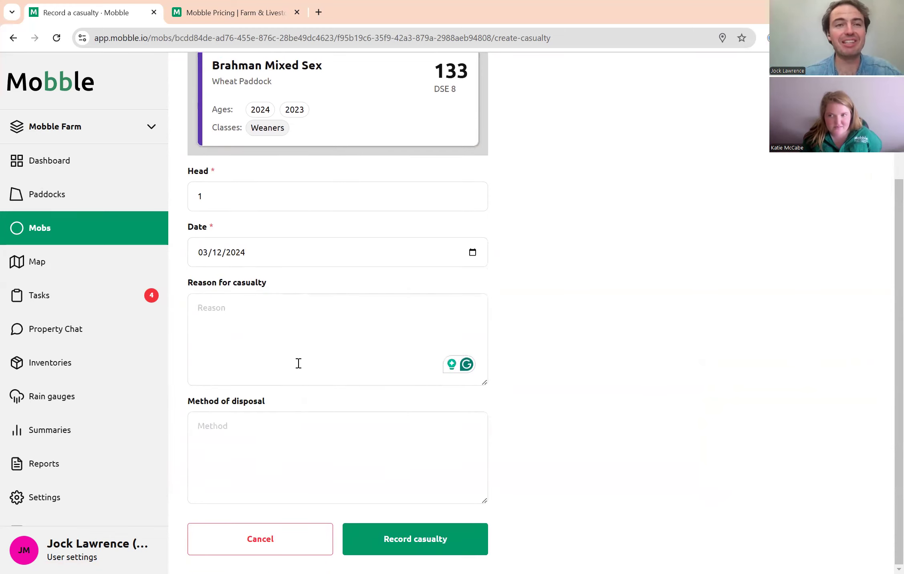
click(411, 542)
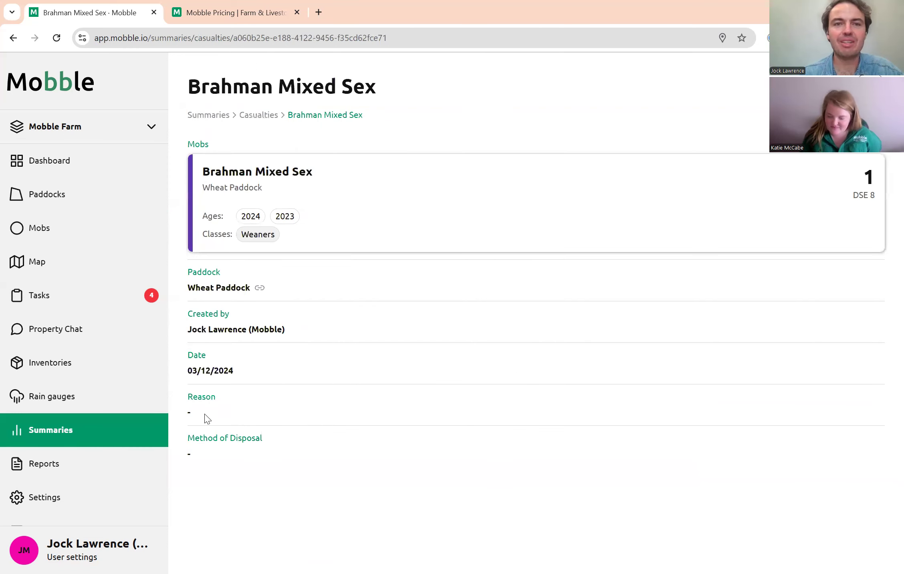
click(53, 267)
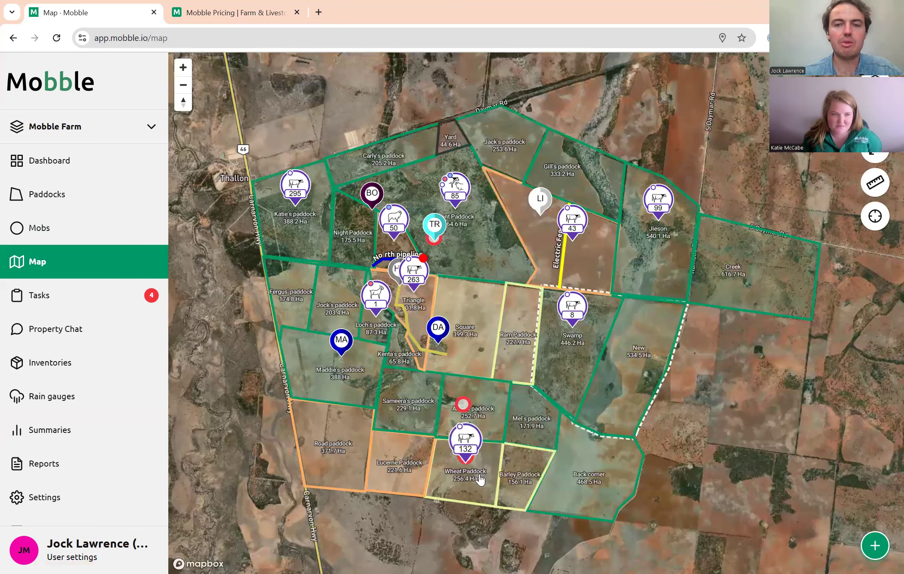
- Open Sell mob for the Wheat Paddock Brahman Mixed Sex mob
scroll(468, 448, up, 3)
click(465, 456)
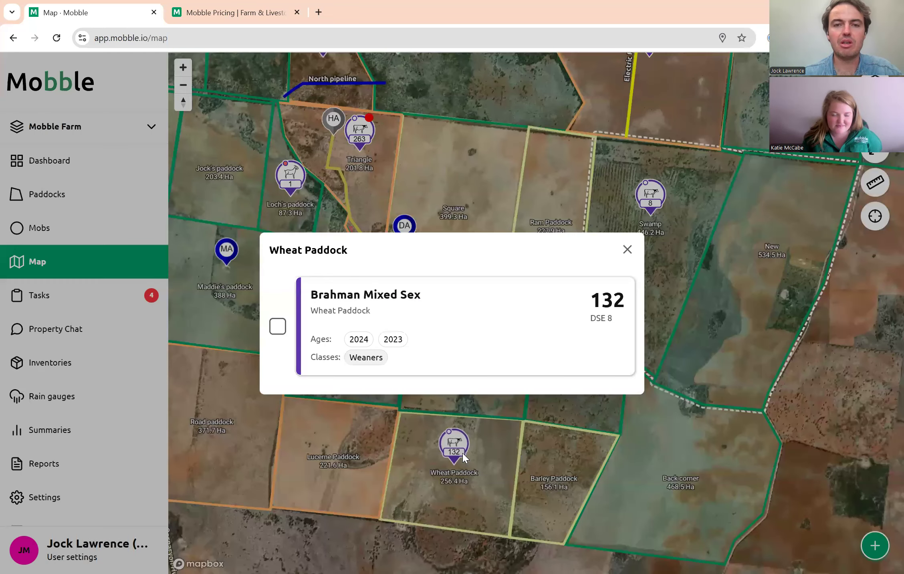
click(407, 316)
click(330, 437)
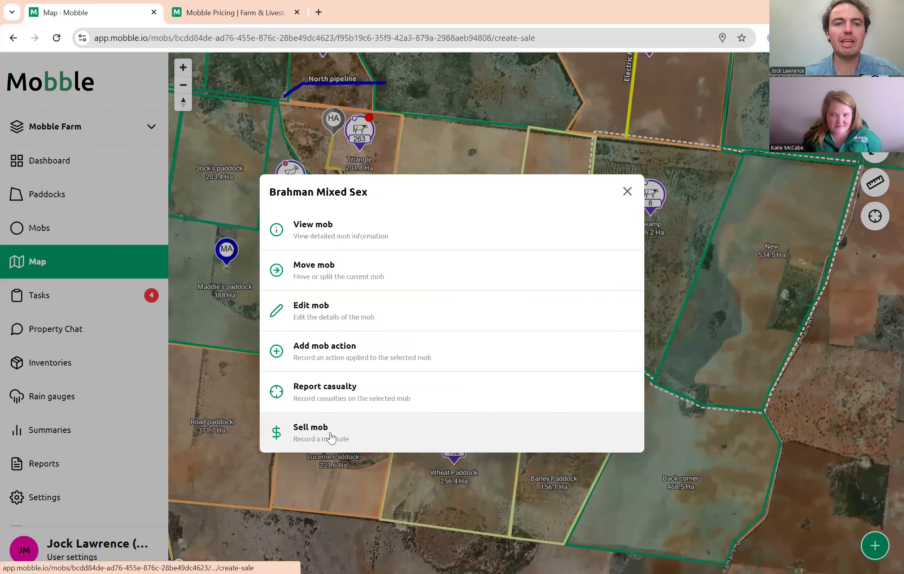
- Enter $1,000 per head and submit the 132-head sale totalling $132,000
click(217, 408)
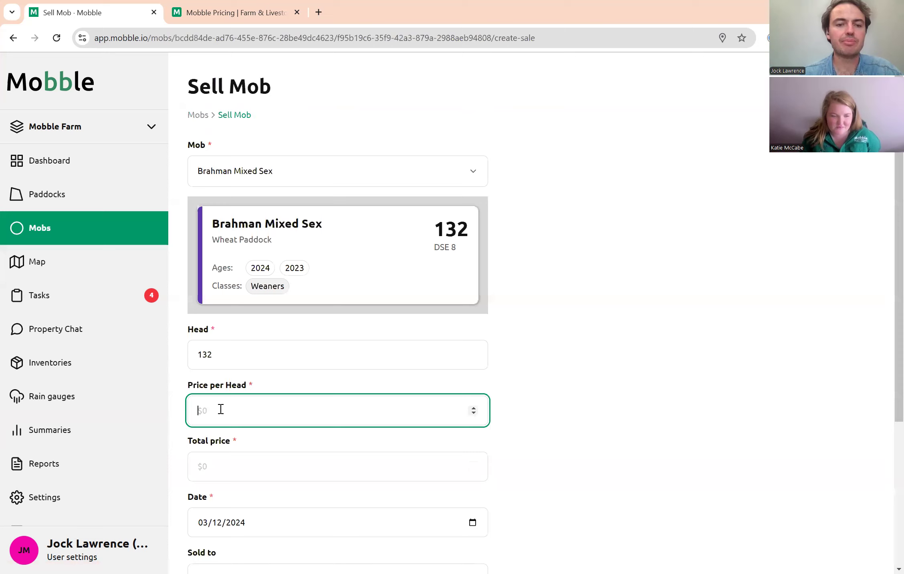
text(1000)
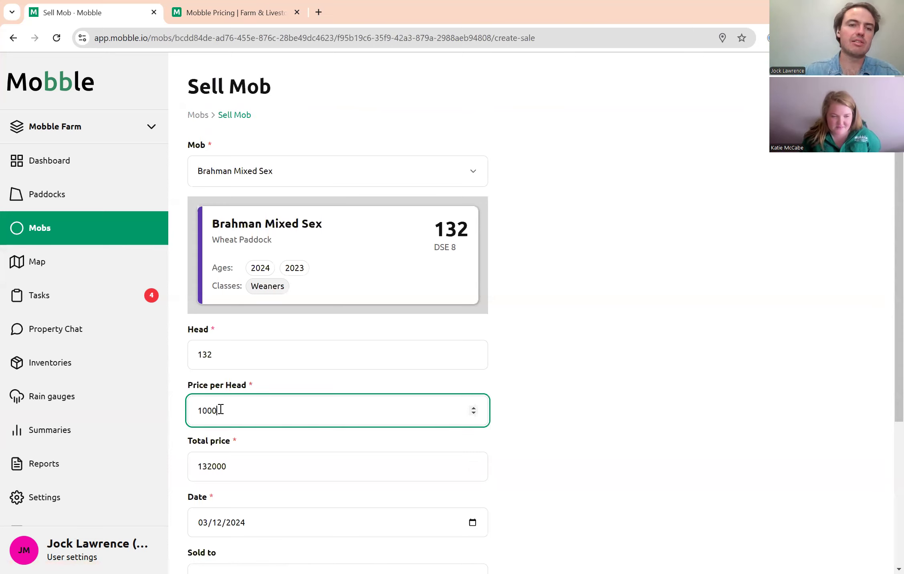
click(539, 448)
scroll(466, 510, down, 5)
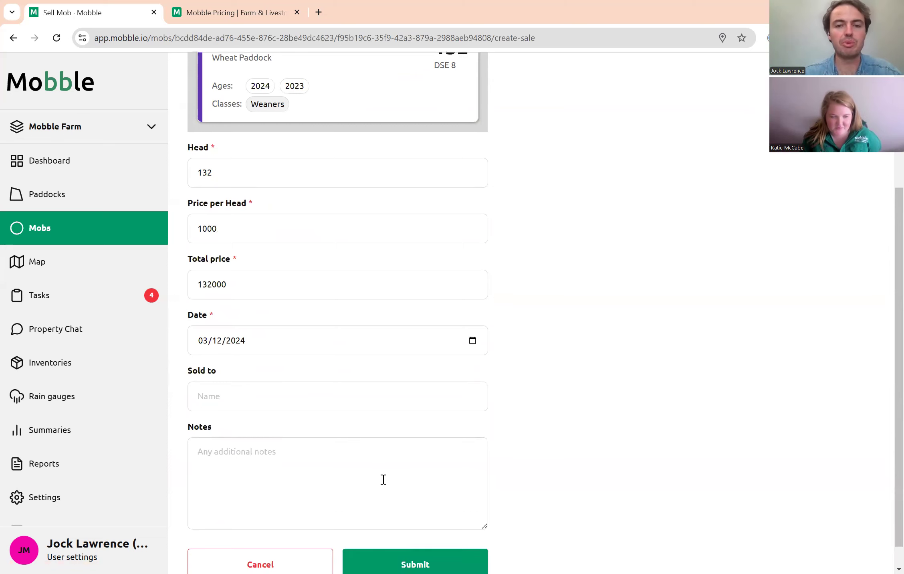
scroll(405, 505, down, 1)
click(430, 533)
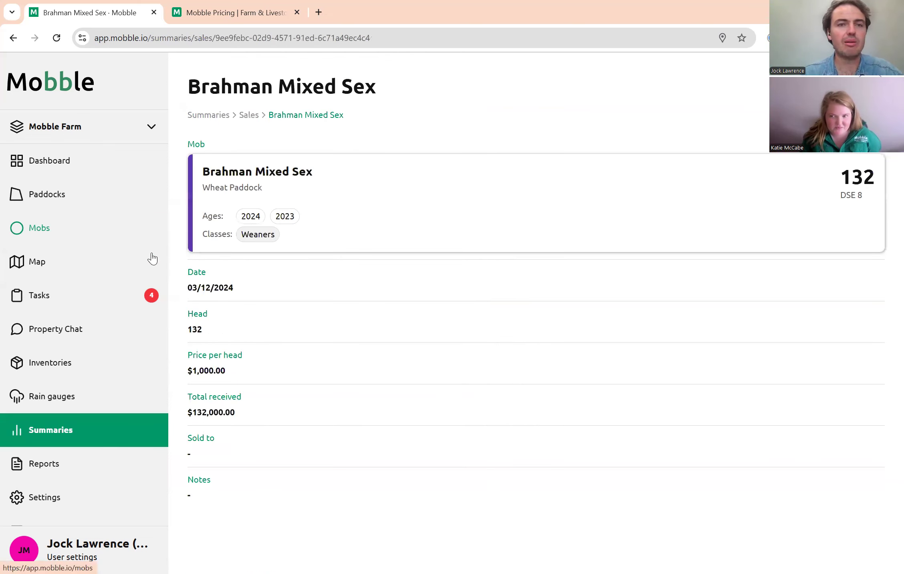
- Return to the farm map and bring Jack's paddock in the north into view
click(36, 261)
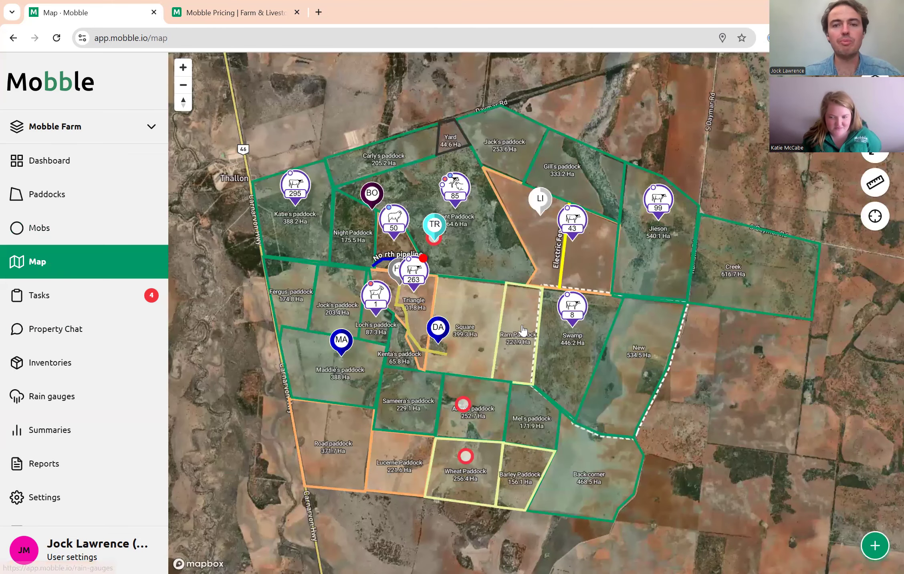
scroll(518, 342, up, 3)
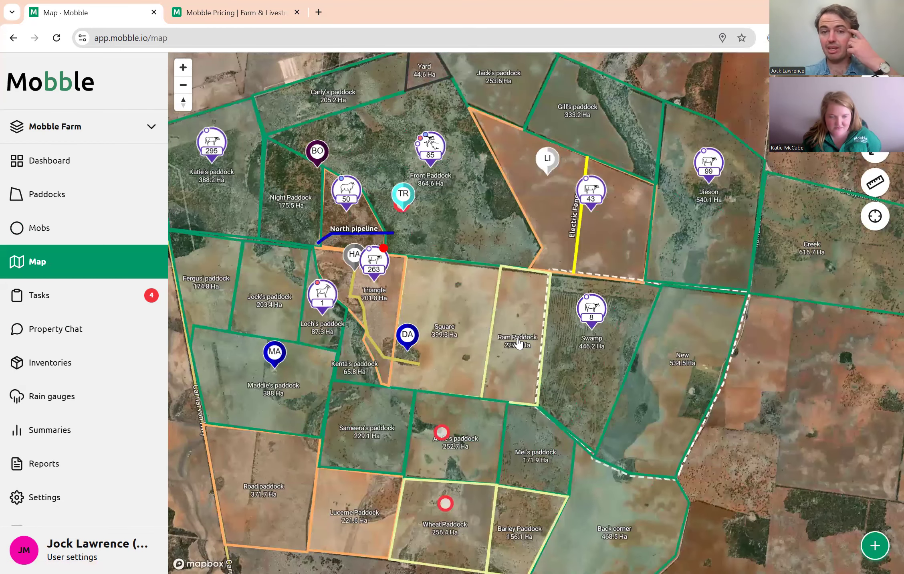
scroll(503, 375, up, 1)
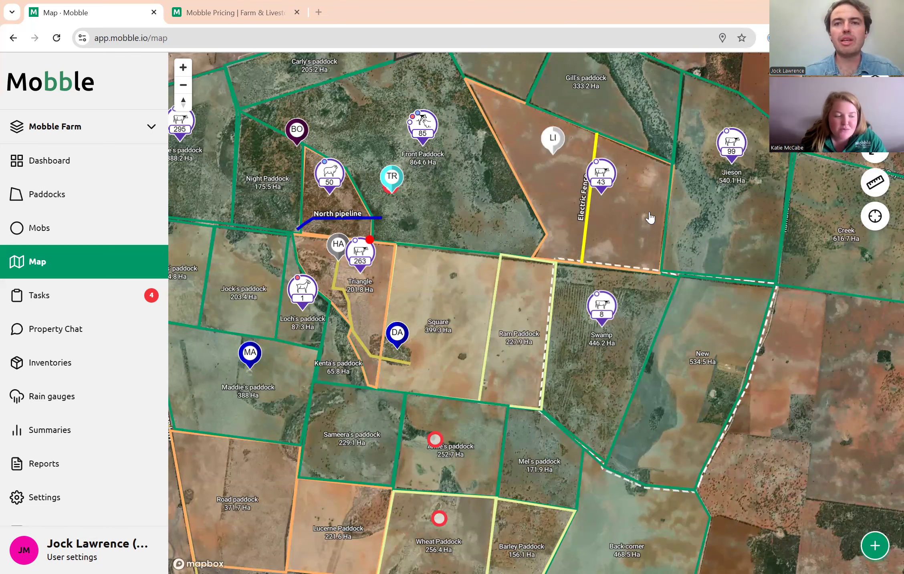
scroll(646, 214, up, 1)
drag(646, 214, 689, 368)
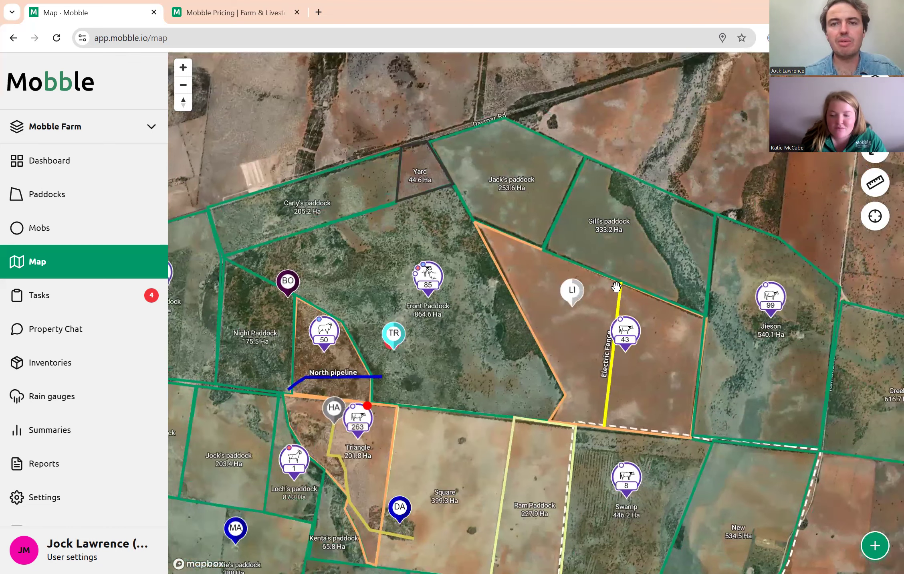
scroll(631, 237, up, 1)
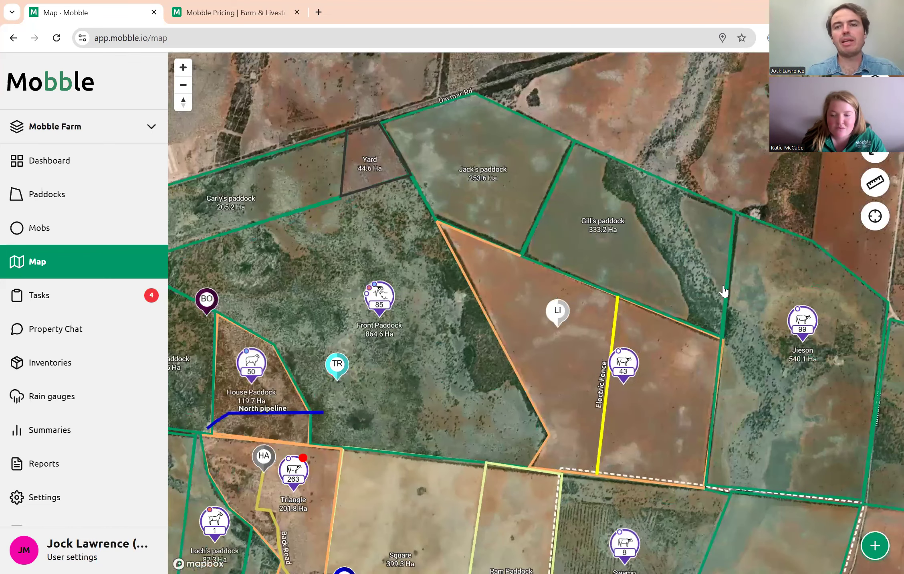
scroll(663, 325, up, 1)
drag(506, 270, 555, 323)
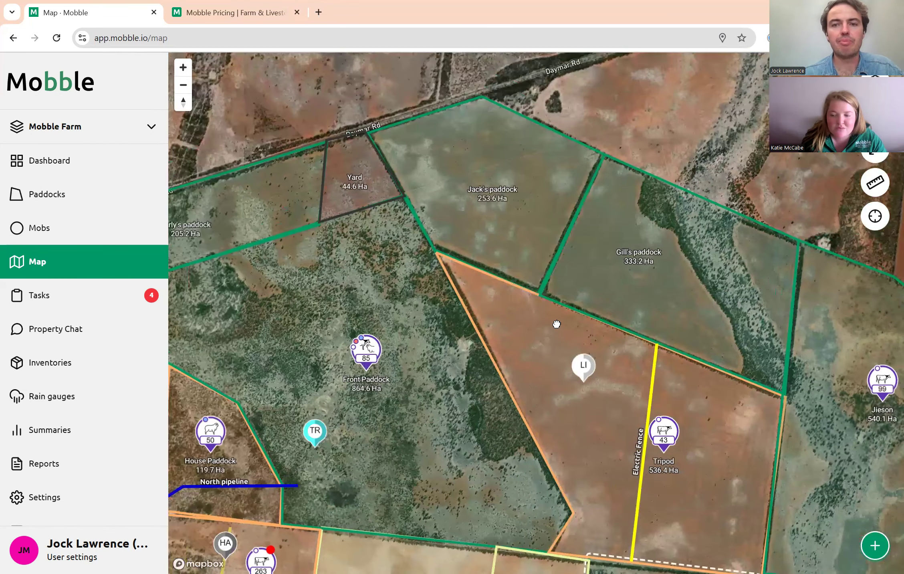
scroll(497, 231, up, 3)
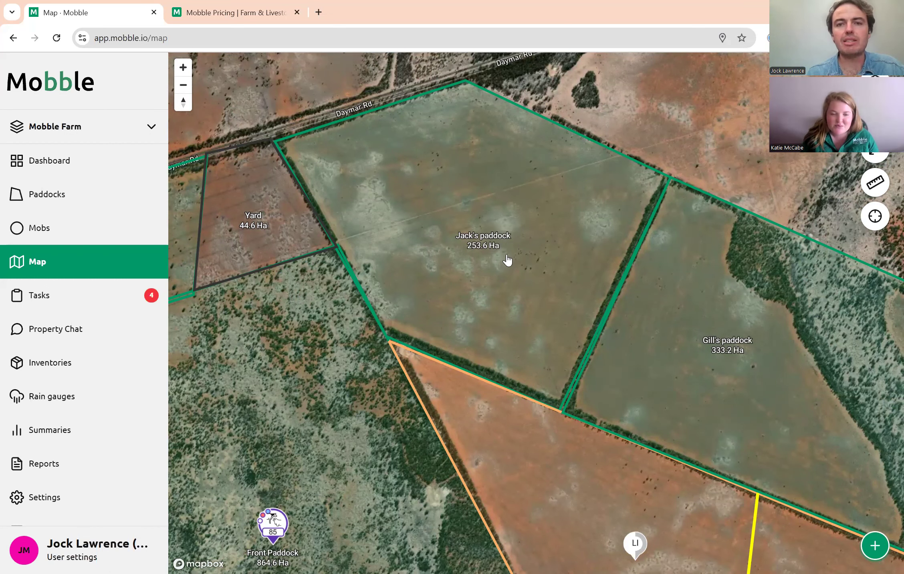
- Open Jack's paddock info page showing Pasture and 244.9 Ha grazeable
click(509, 260)
click(356, 347)
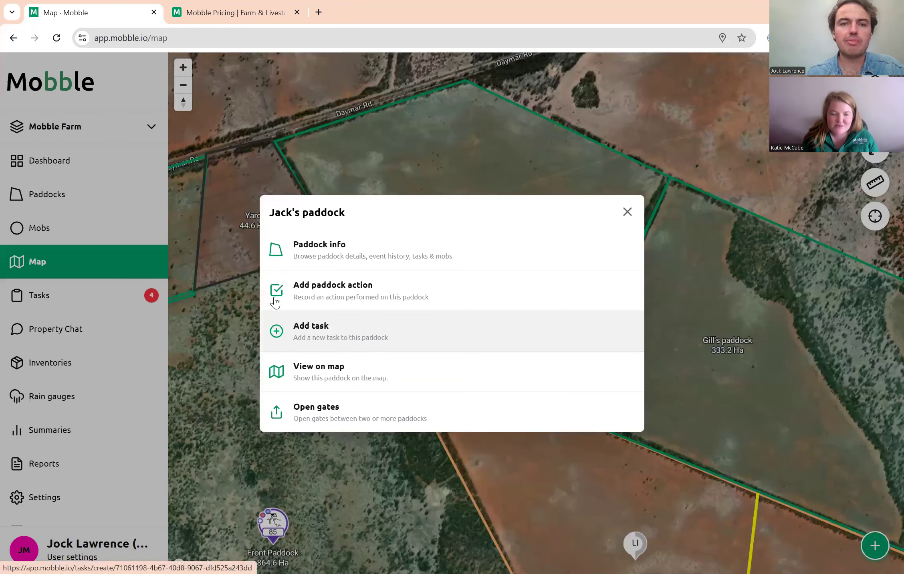
click(332, 251)
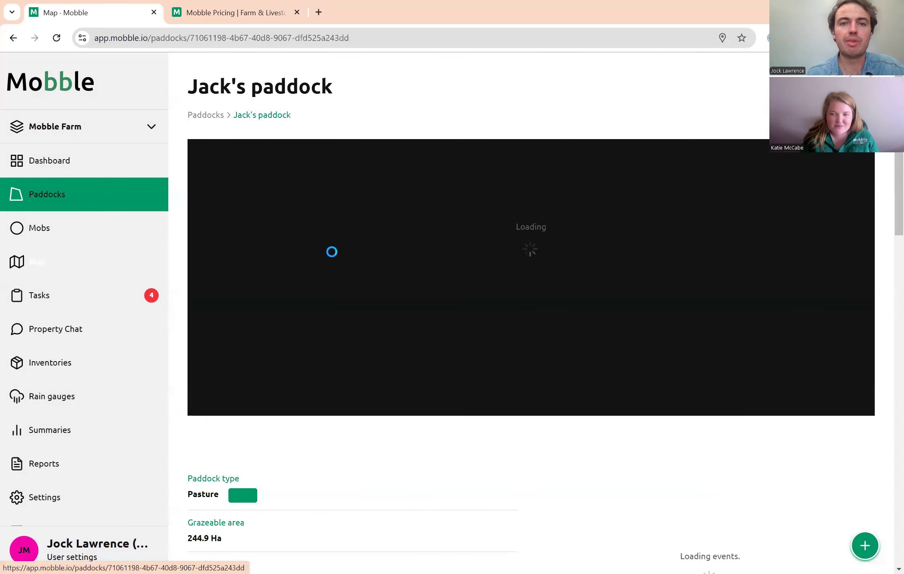